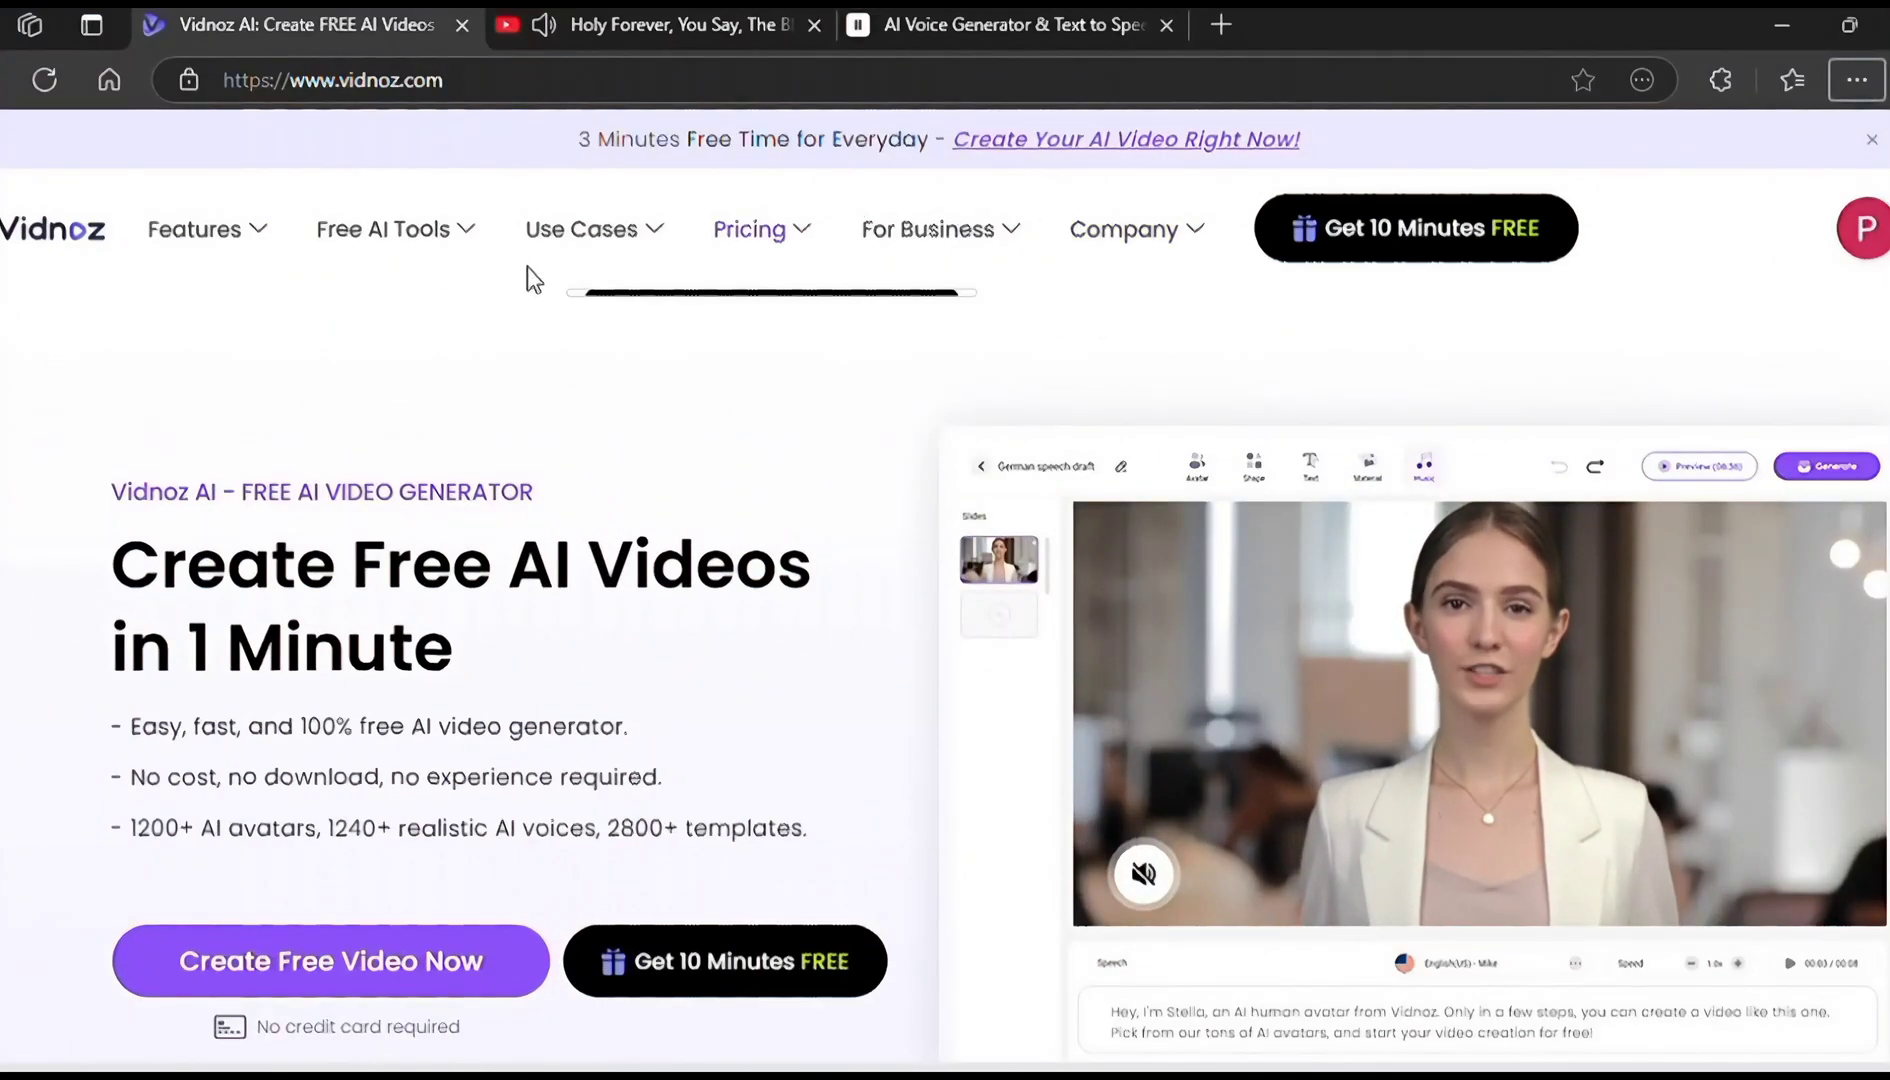
# - Start a free video in Vidnoz AI and scroll down to the Talking Photos section
pyautogui.click(377, 936)
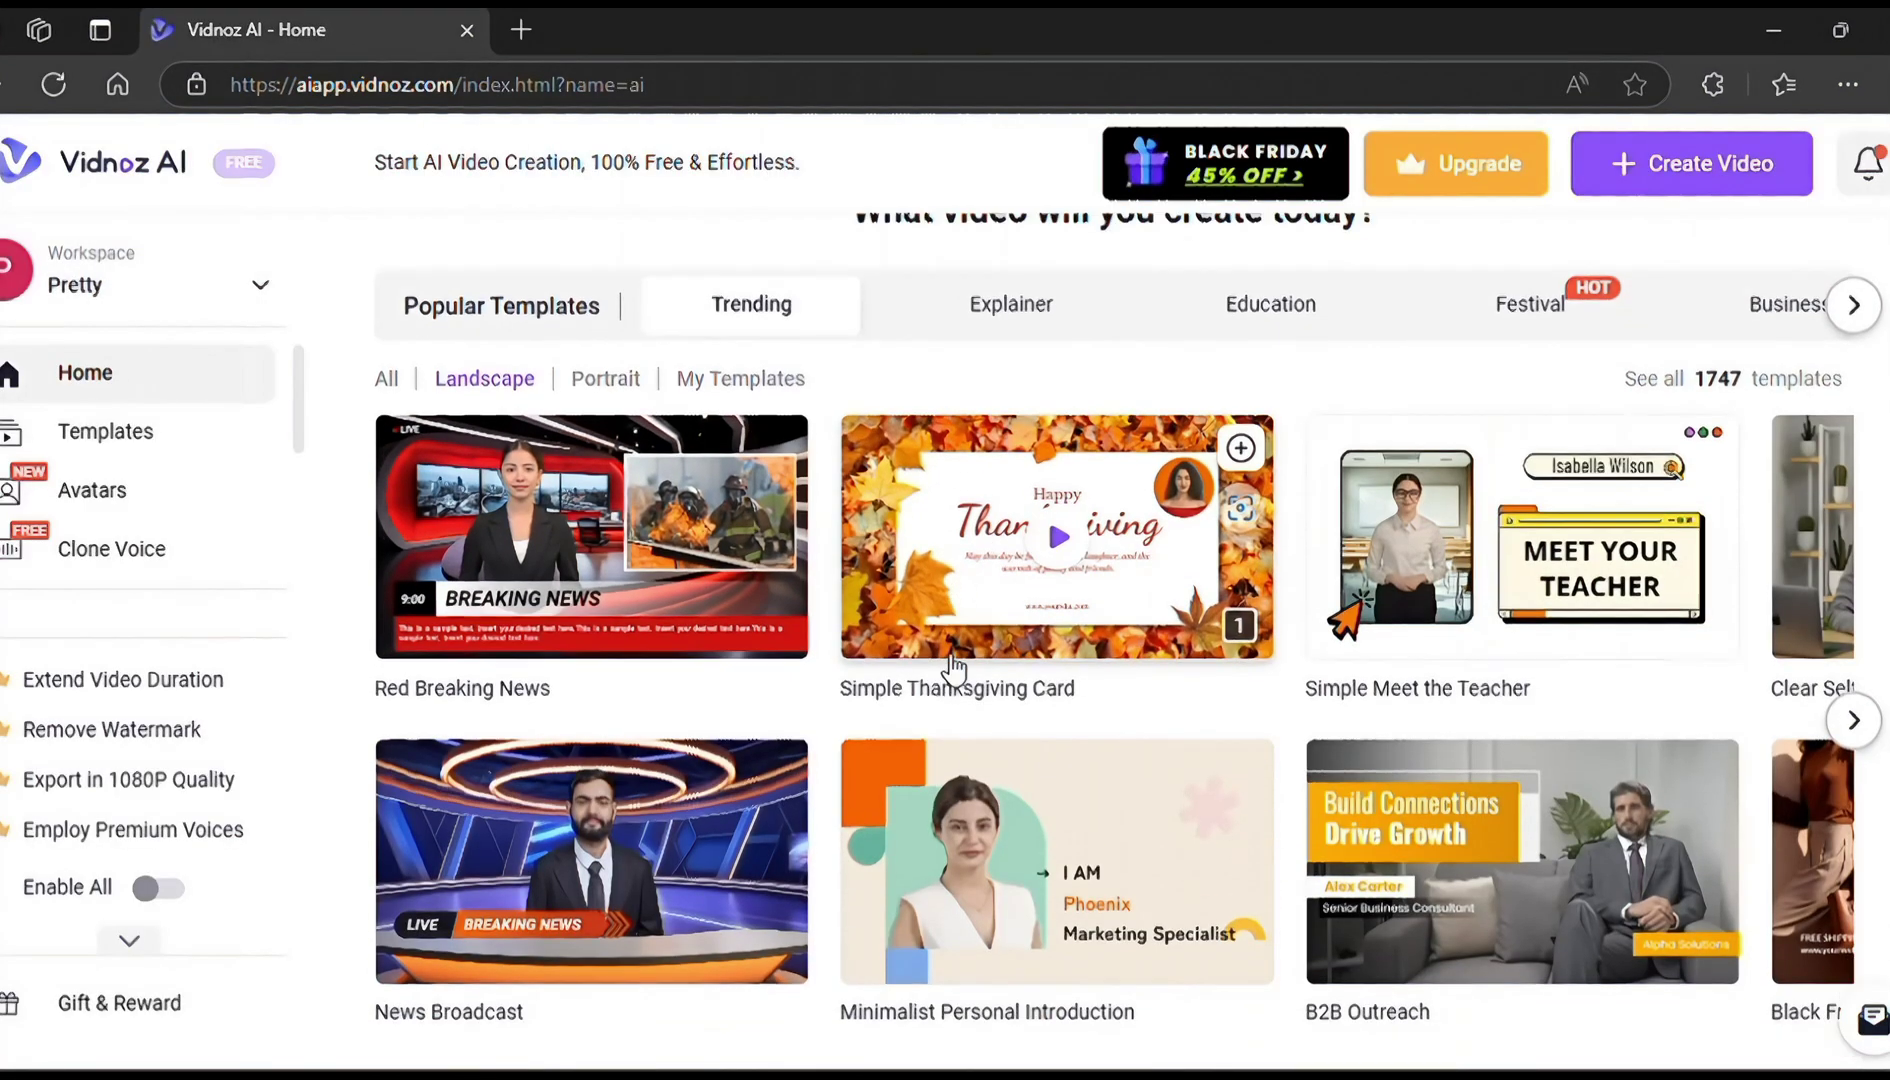
pyautogui.scroll(-12, 953, 668)
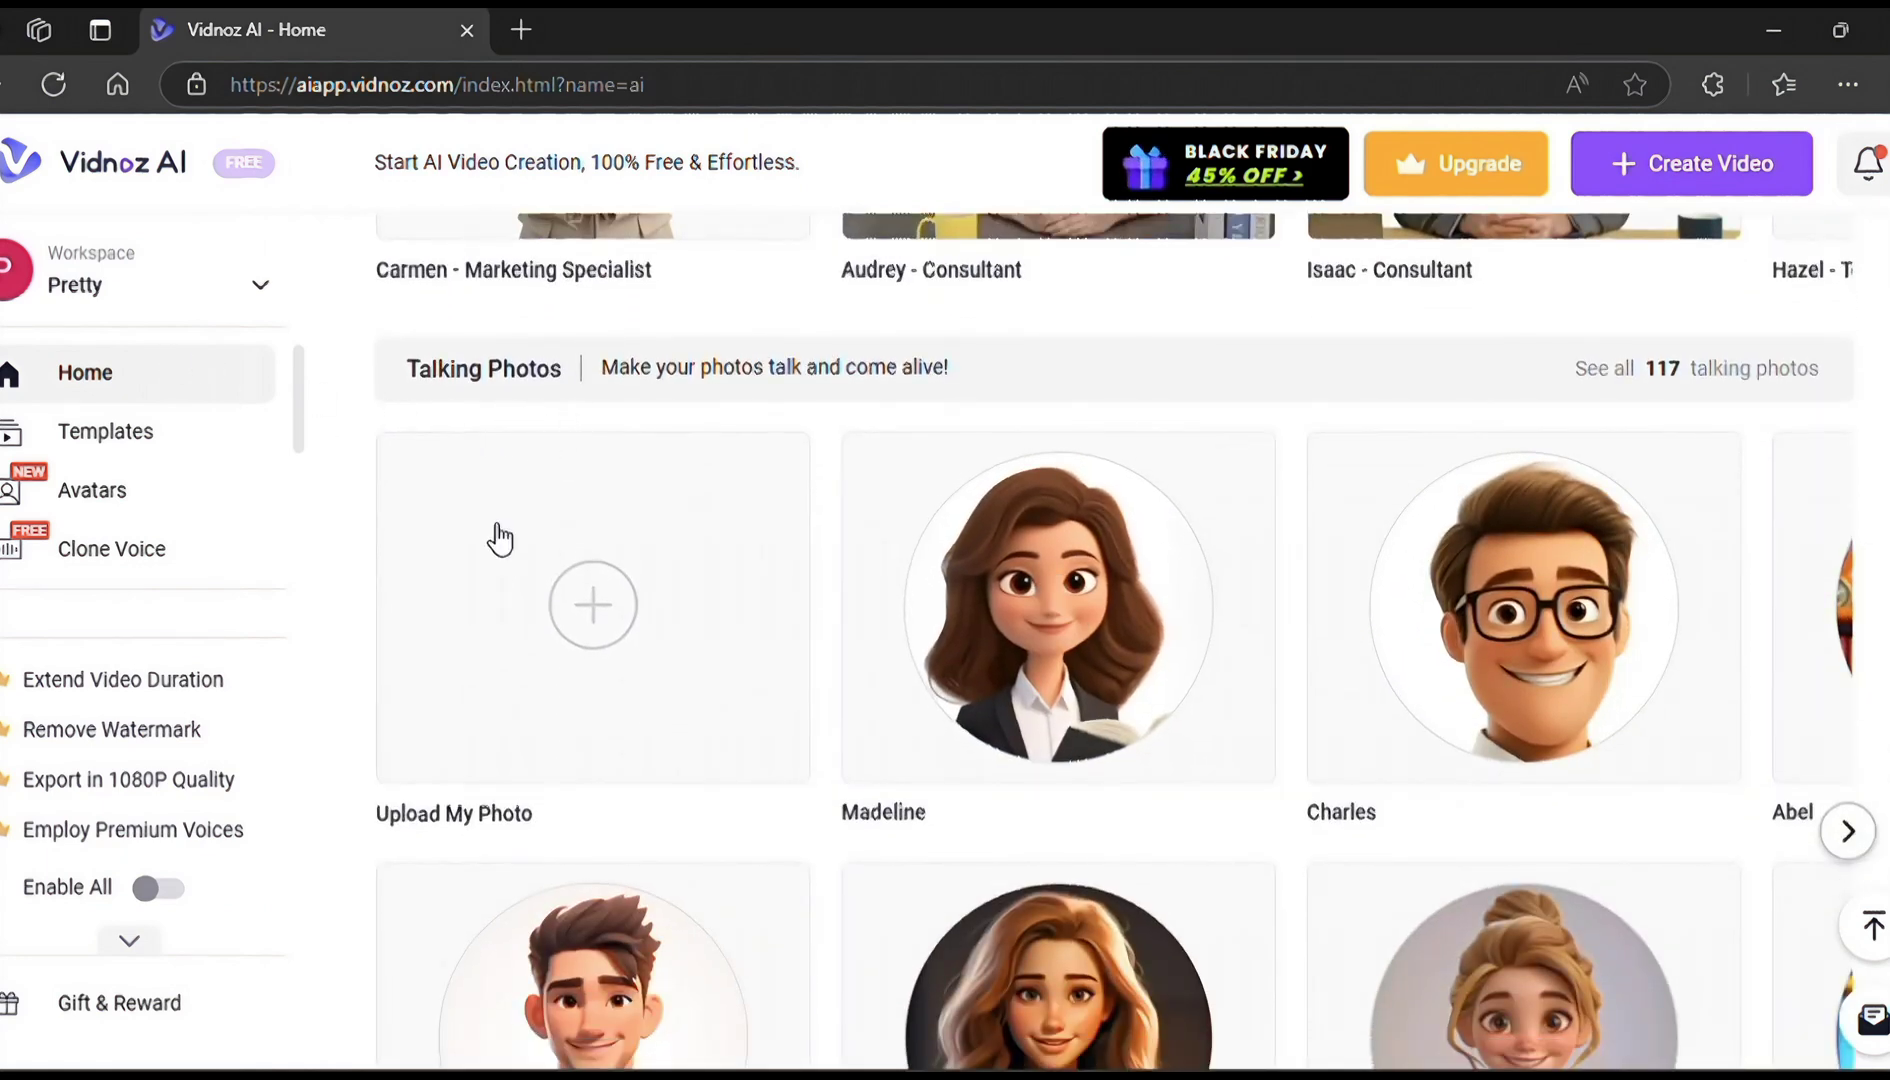
# - Upload the woman's portrait as a talking photo with Female gender and continue to the editor
pyautogui.click(593, 597)
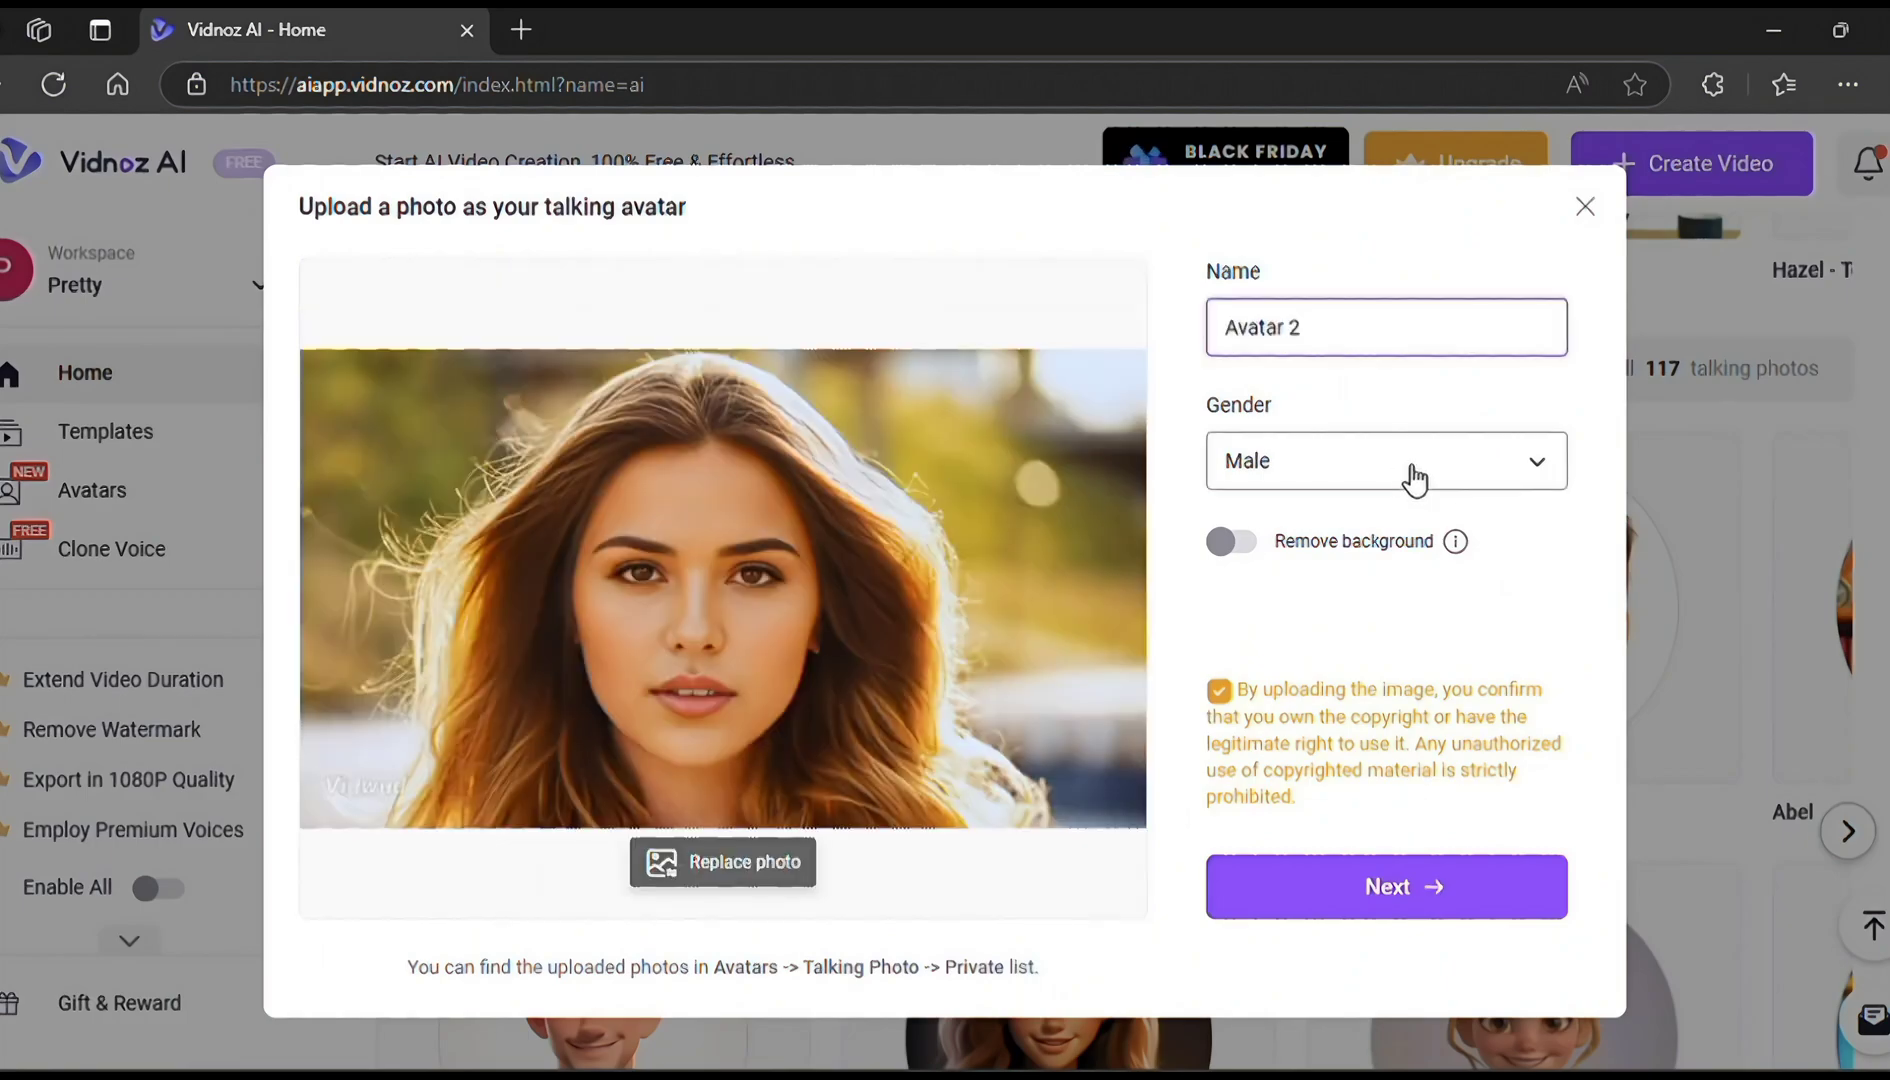
pyautogui.click(1413, 477)
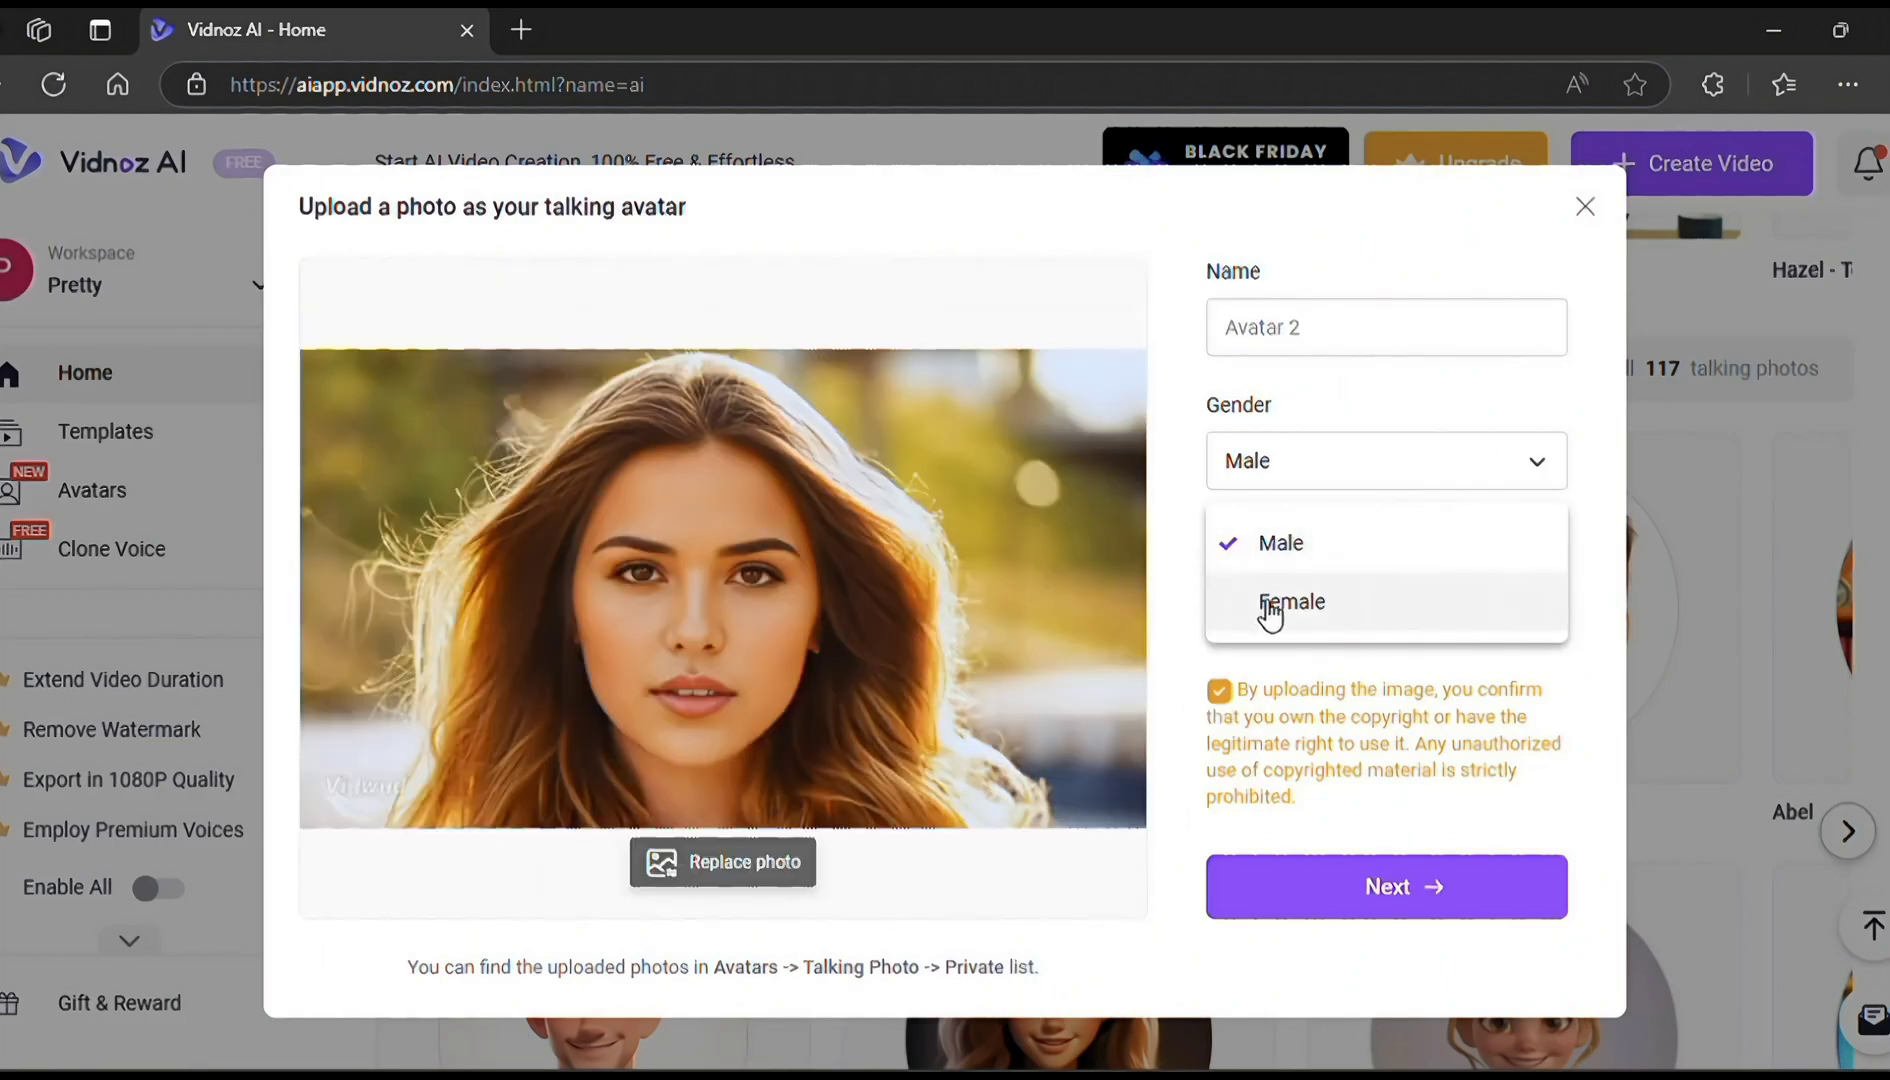
pyautogui.click(1265, 605)
pyautogui.click(1489, 890)
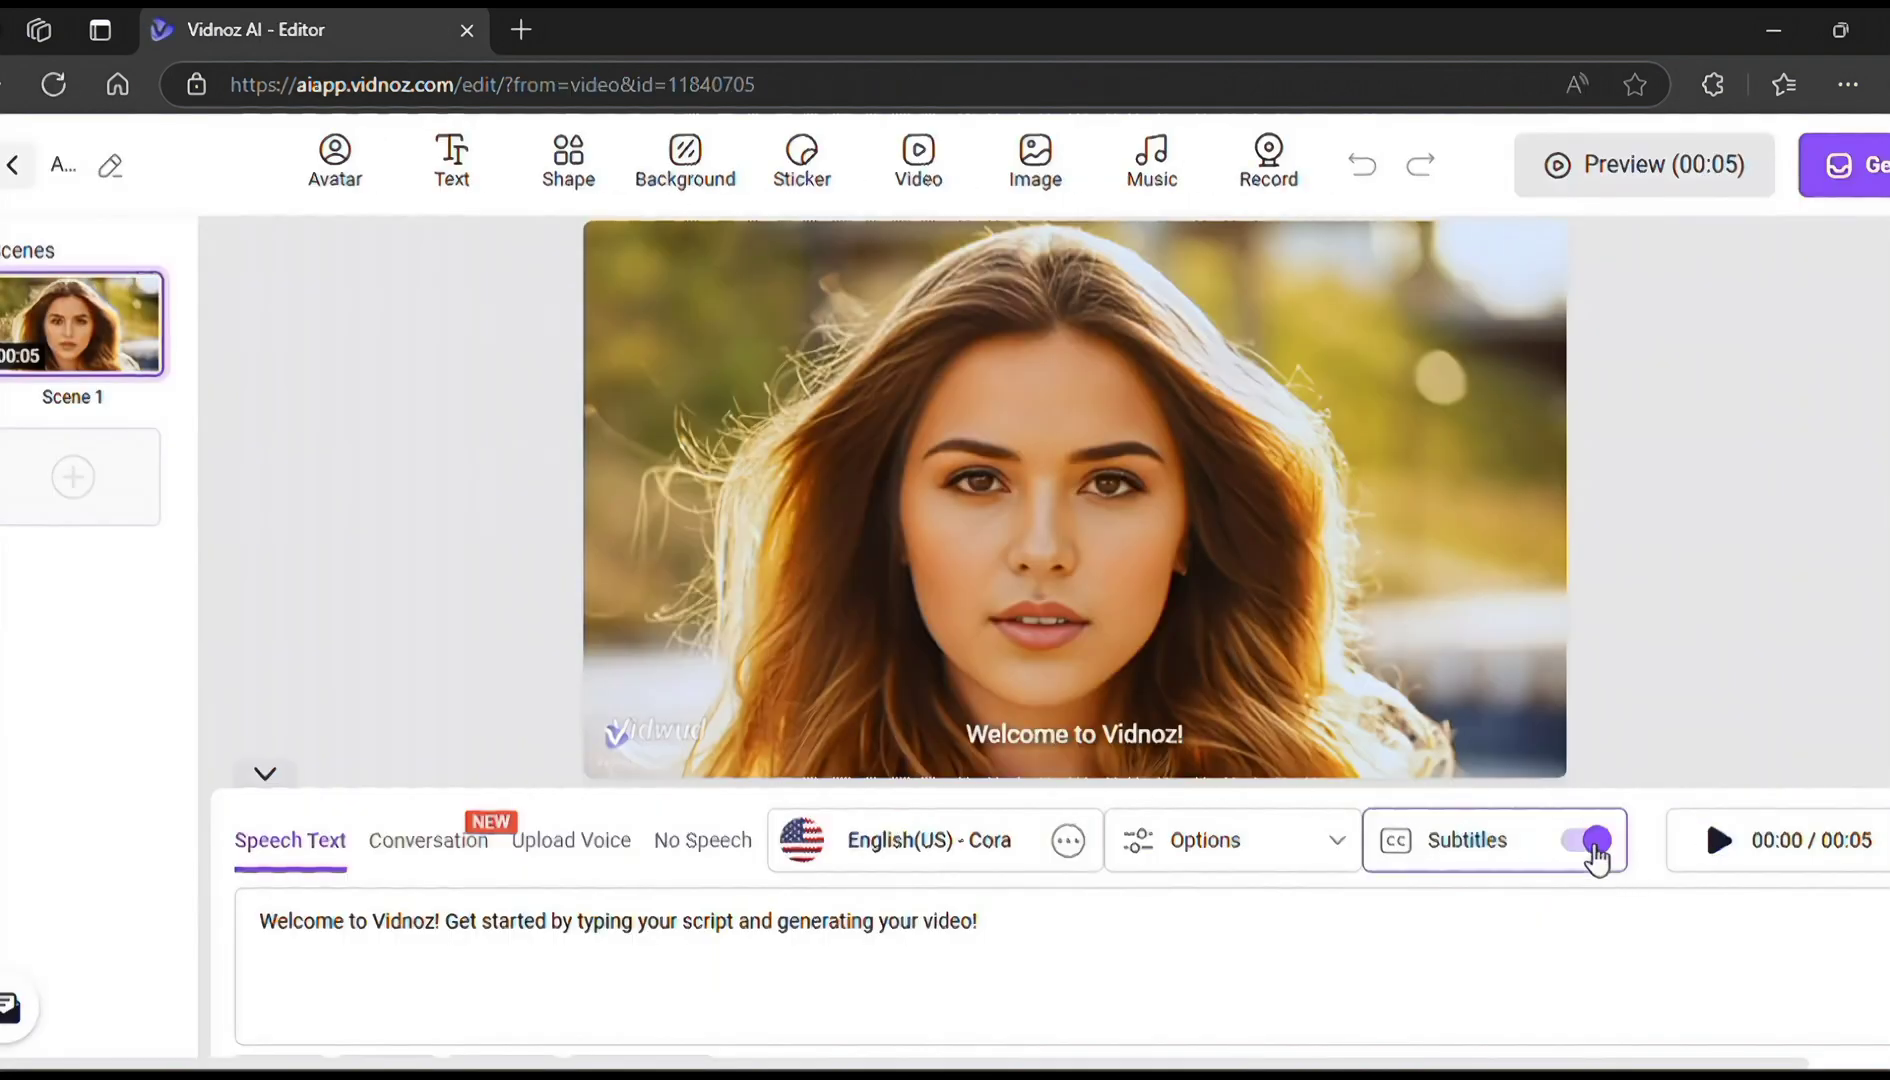
# - Turn subtitles off, upload the 5-second ElevenLabs voice clip, and play it back
pyautogui.click(1595, 843)
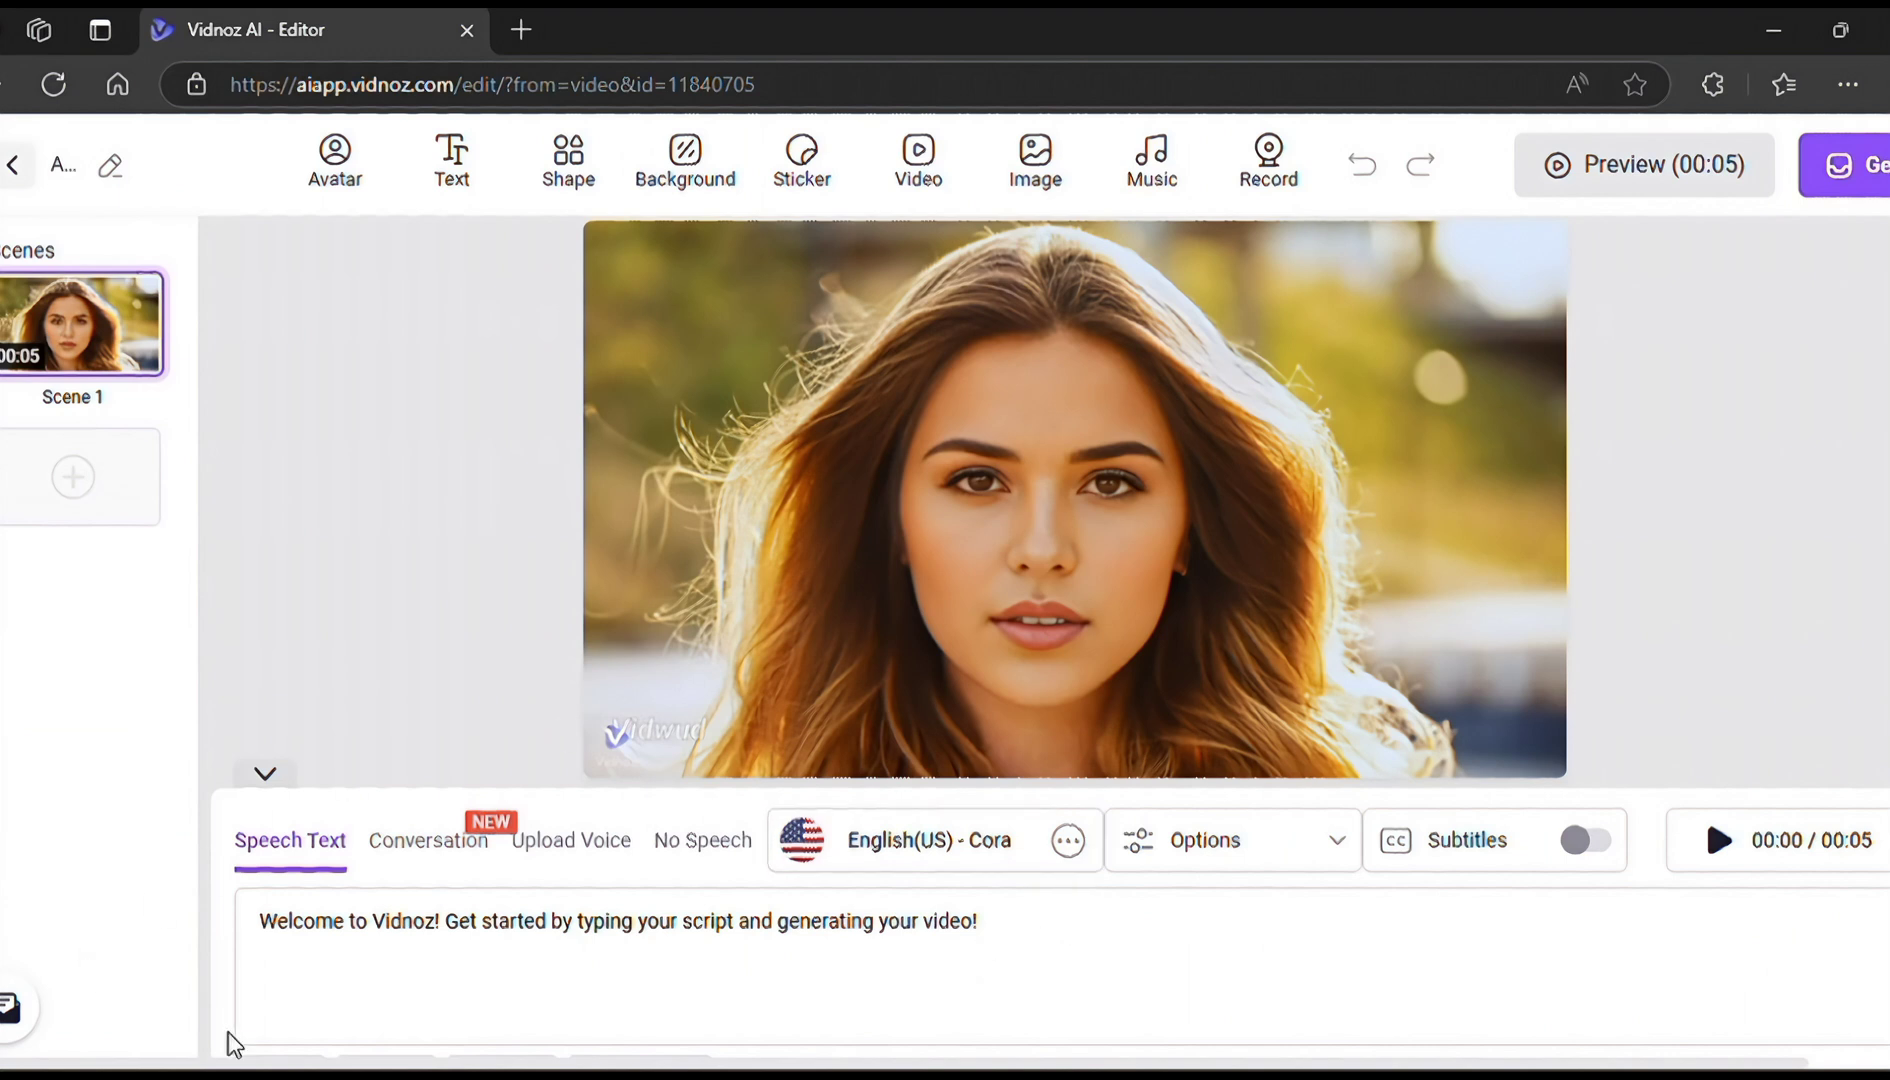
pyautogui.click(571, 840)
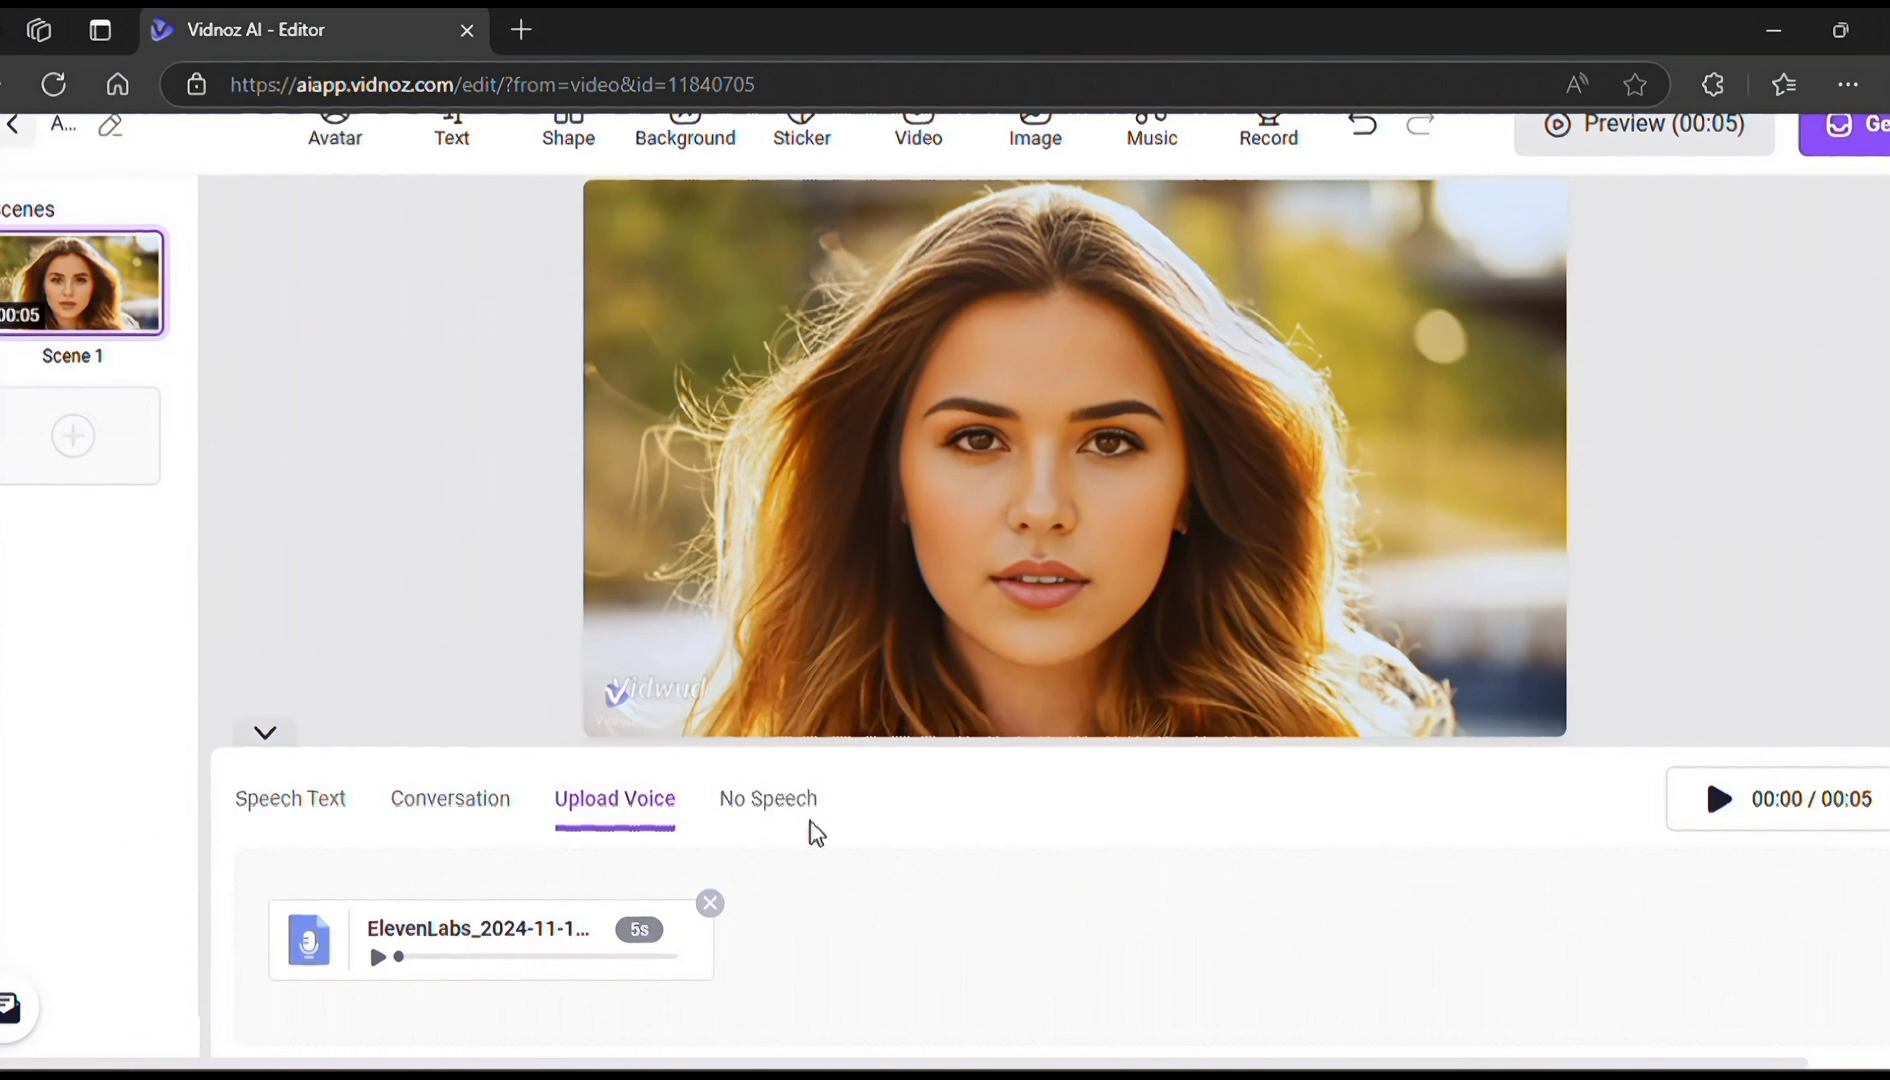
pyautogui.click(379, 958)
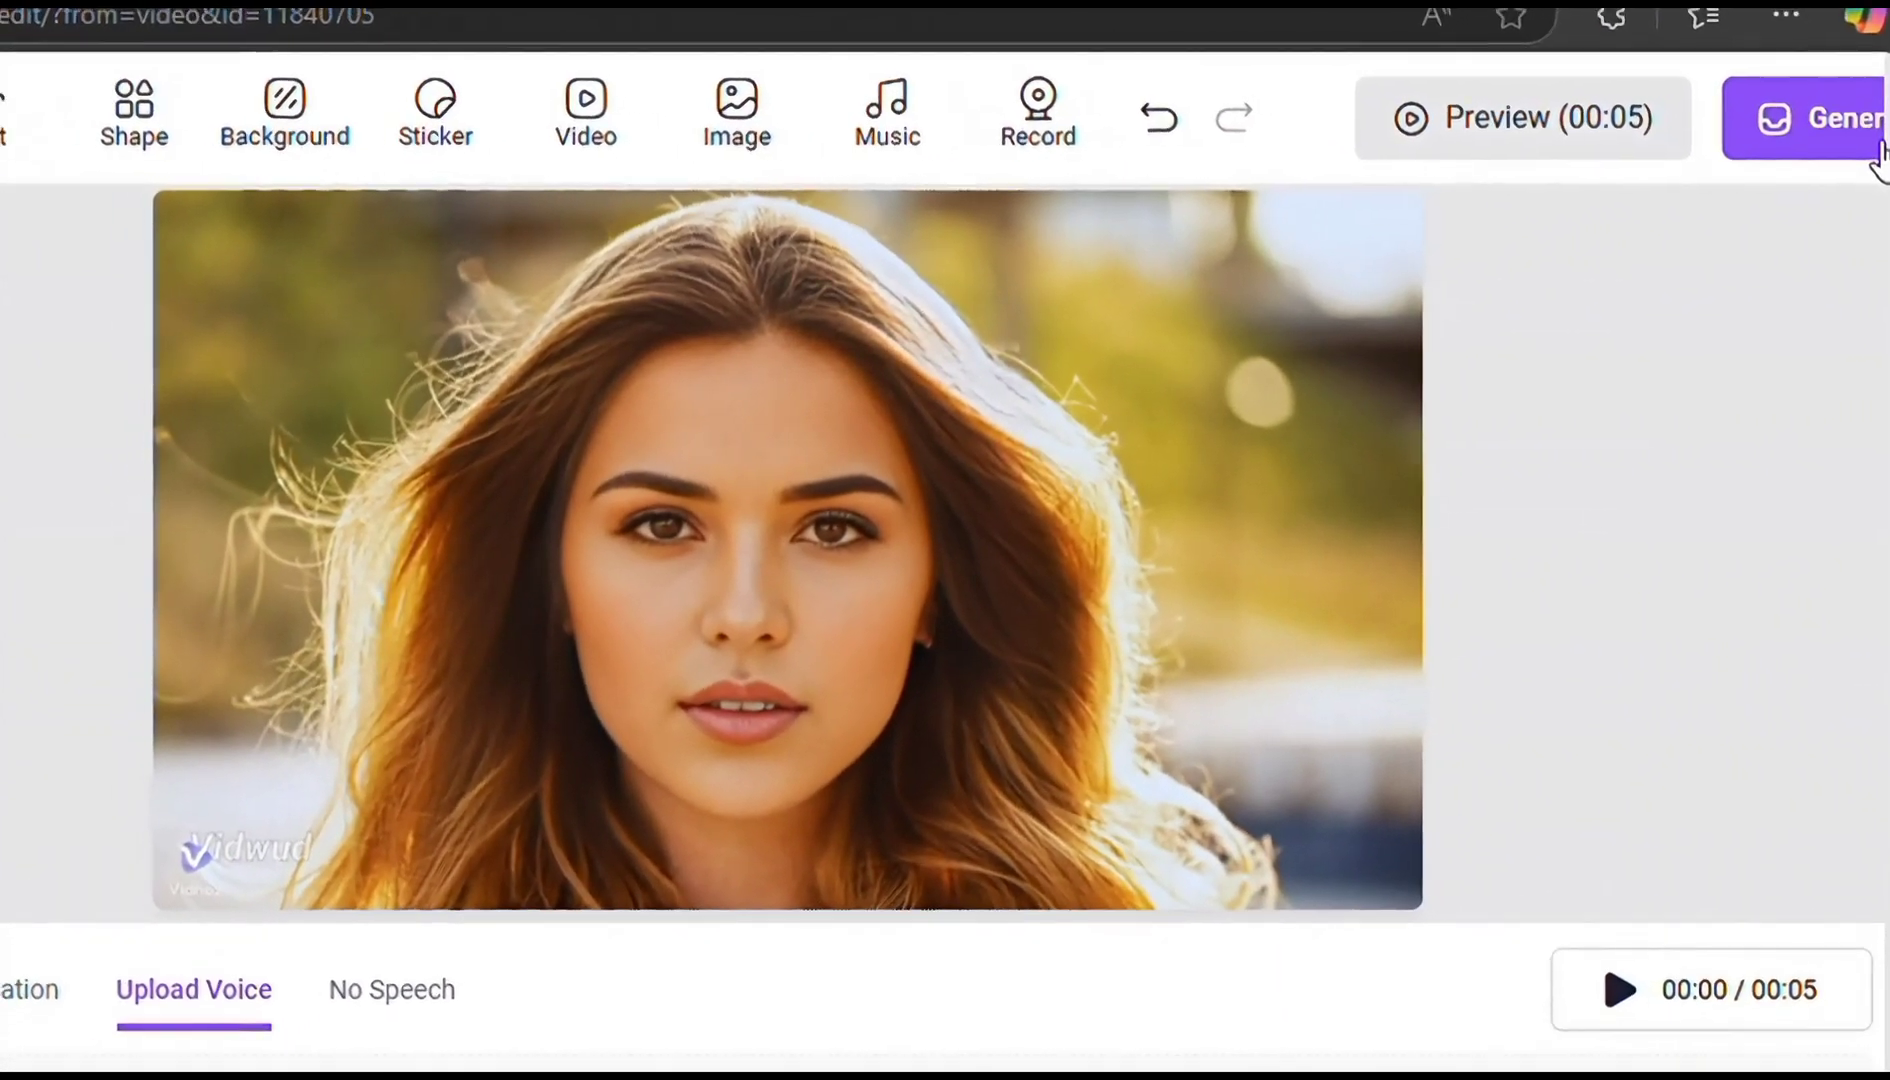
# - Generate the Avatar 2 talking video from Scene 1
pyautogui.click(1878, 152)
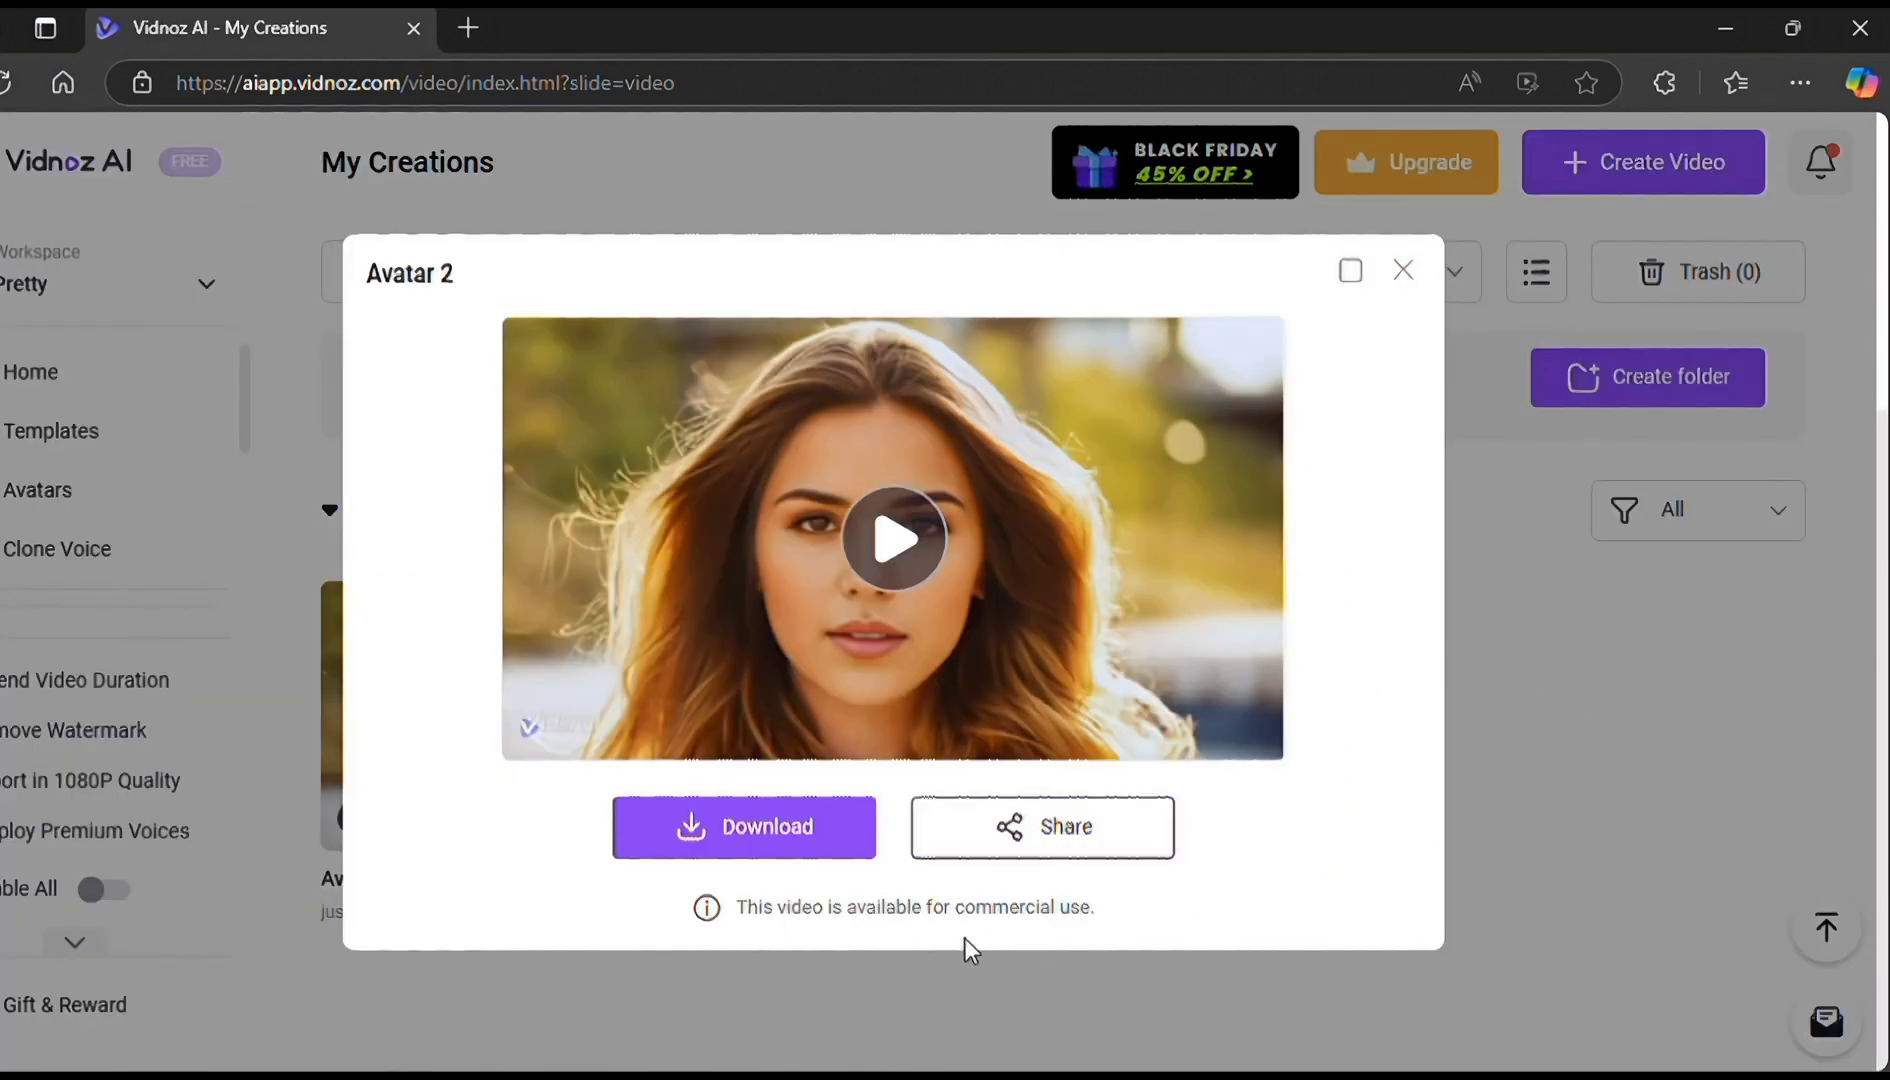
# - Download the Avatar 2 video at 720p
pyautogui.click(705, 845)
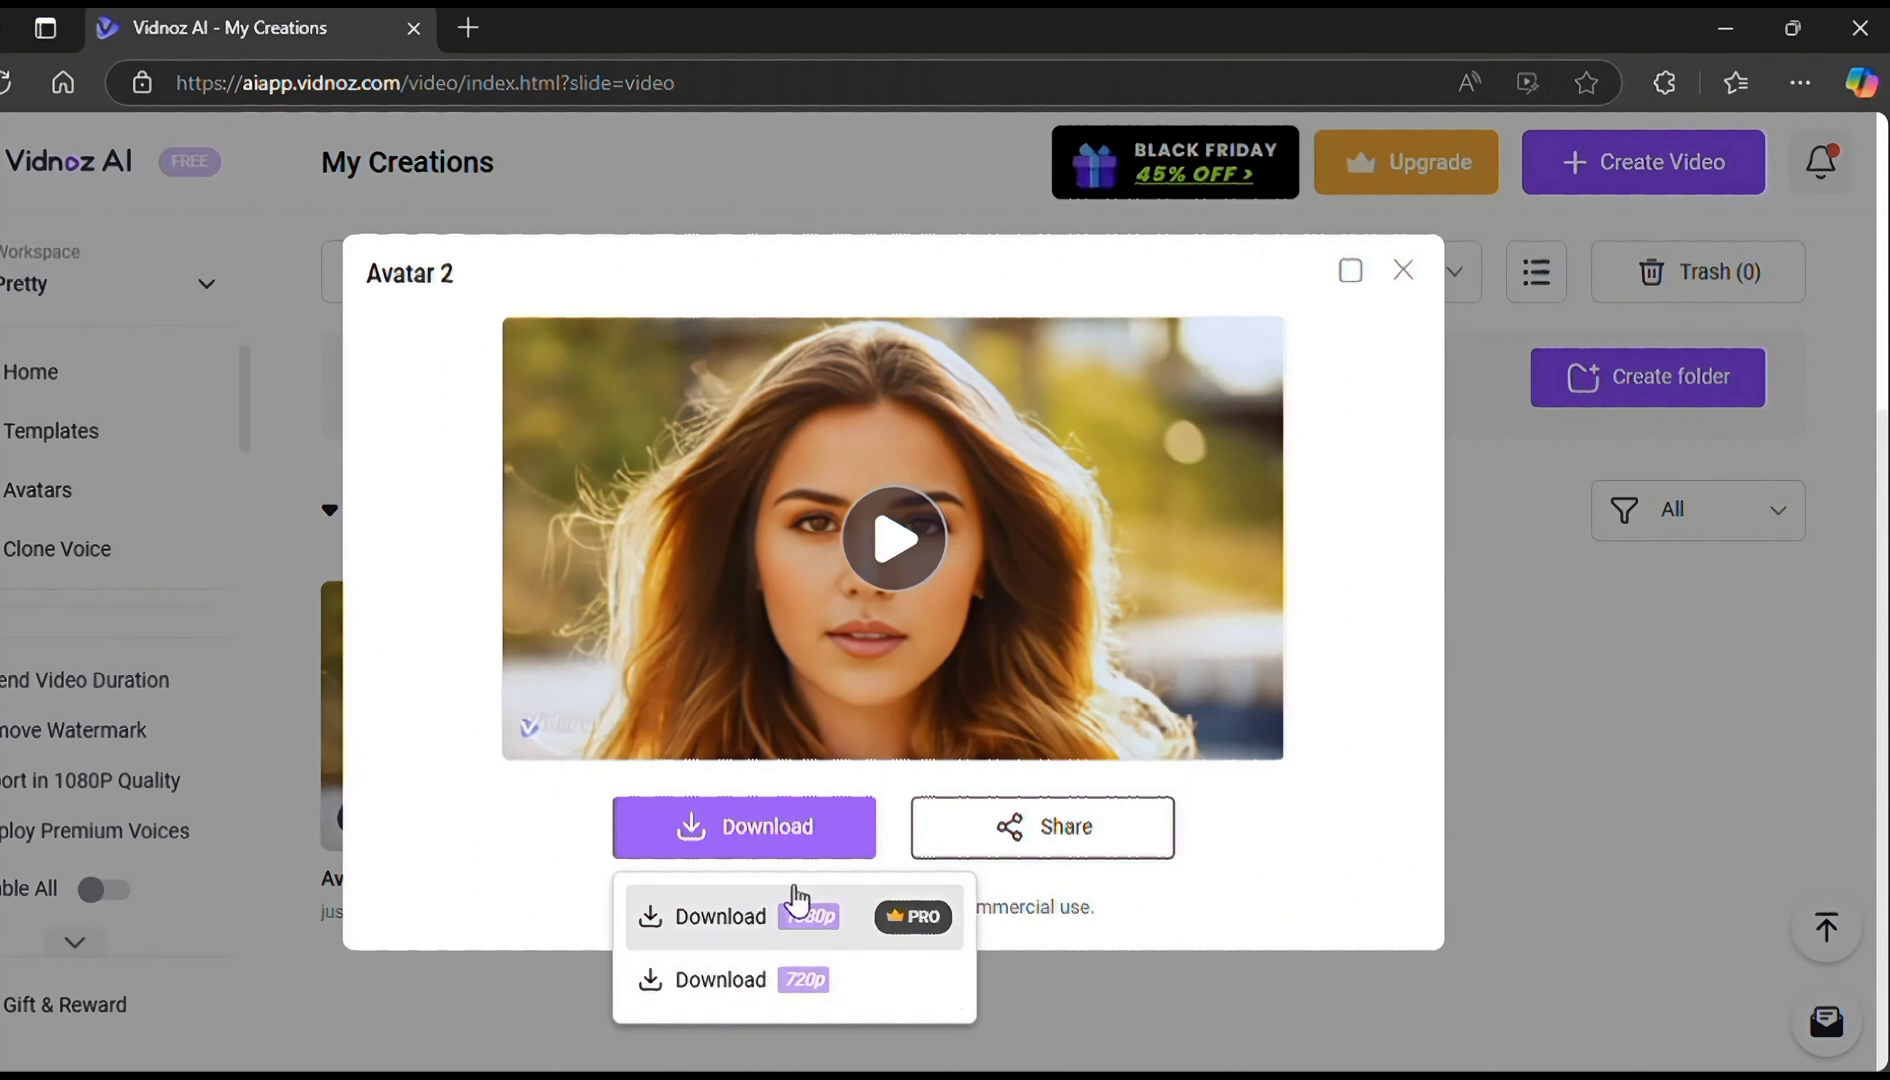
pyautogui.click(700, 980)
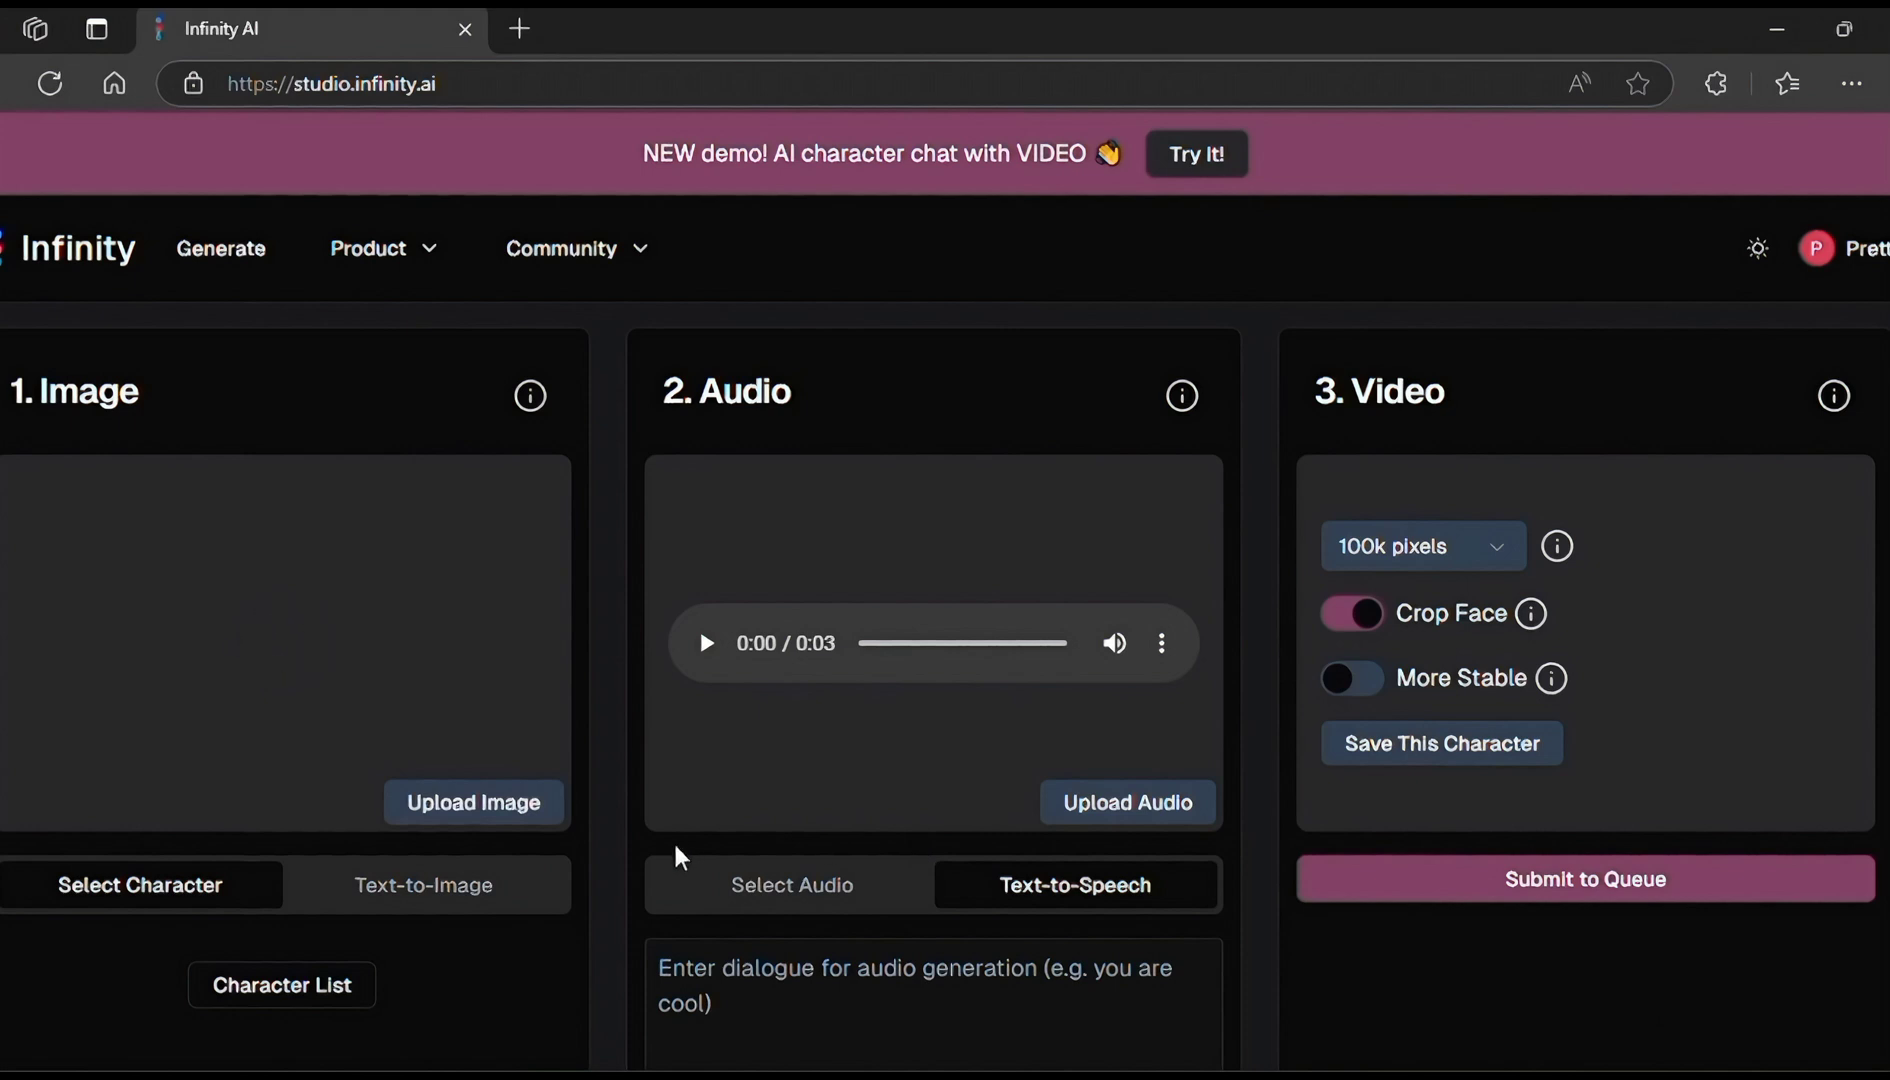
# - Set the Infinity AI video aspect ratio to Horizontal 16:9
pyautogui.click(423, 875)
pyautogui.scroll(-3, 211, 865)
pyautogui.click(211, 865)
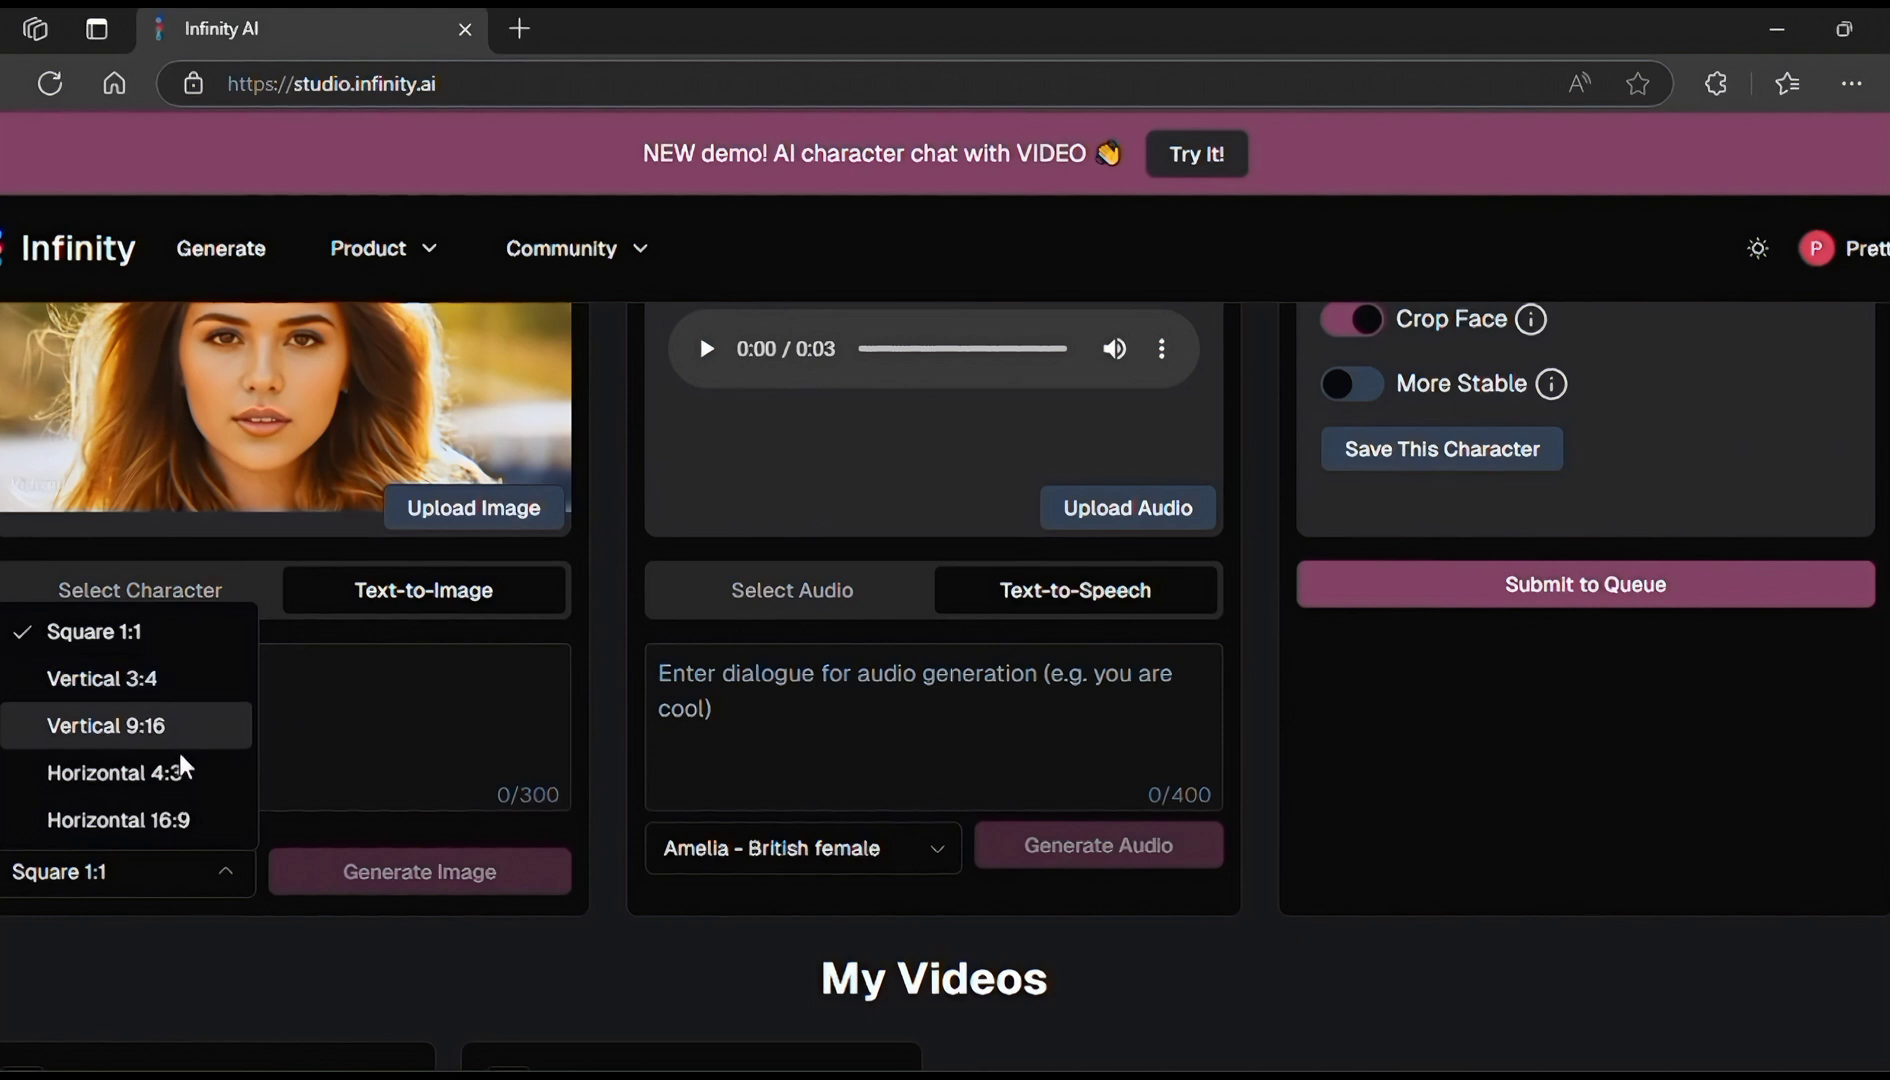
pyautogui.click(186, 836)
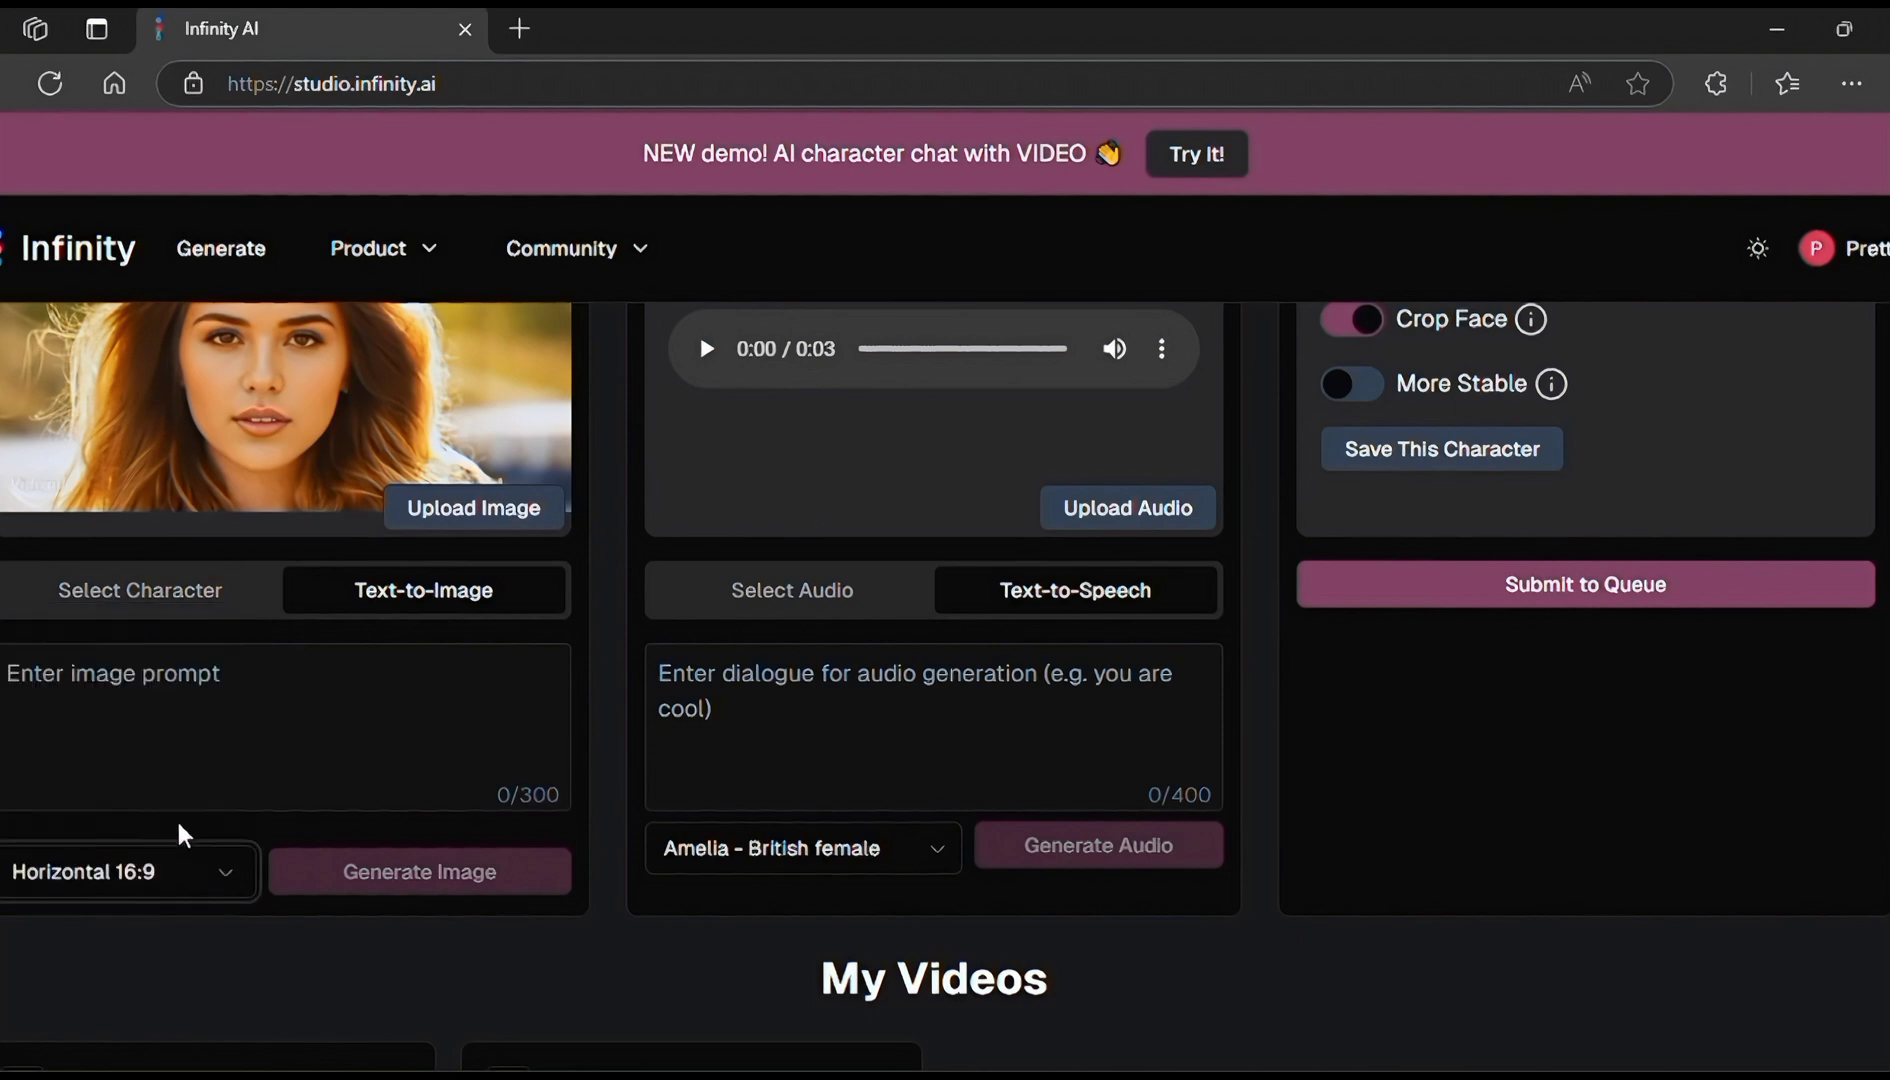
pyautogui.scroll(1, 413, 712)
pyautogui.scroll(1, 1135, 838)
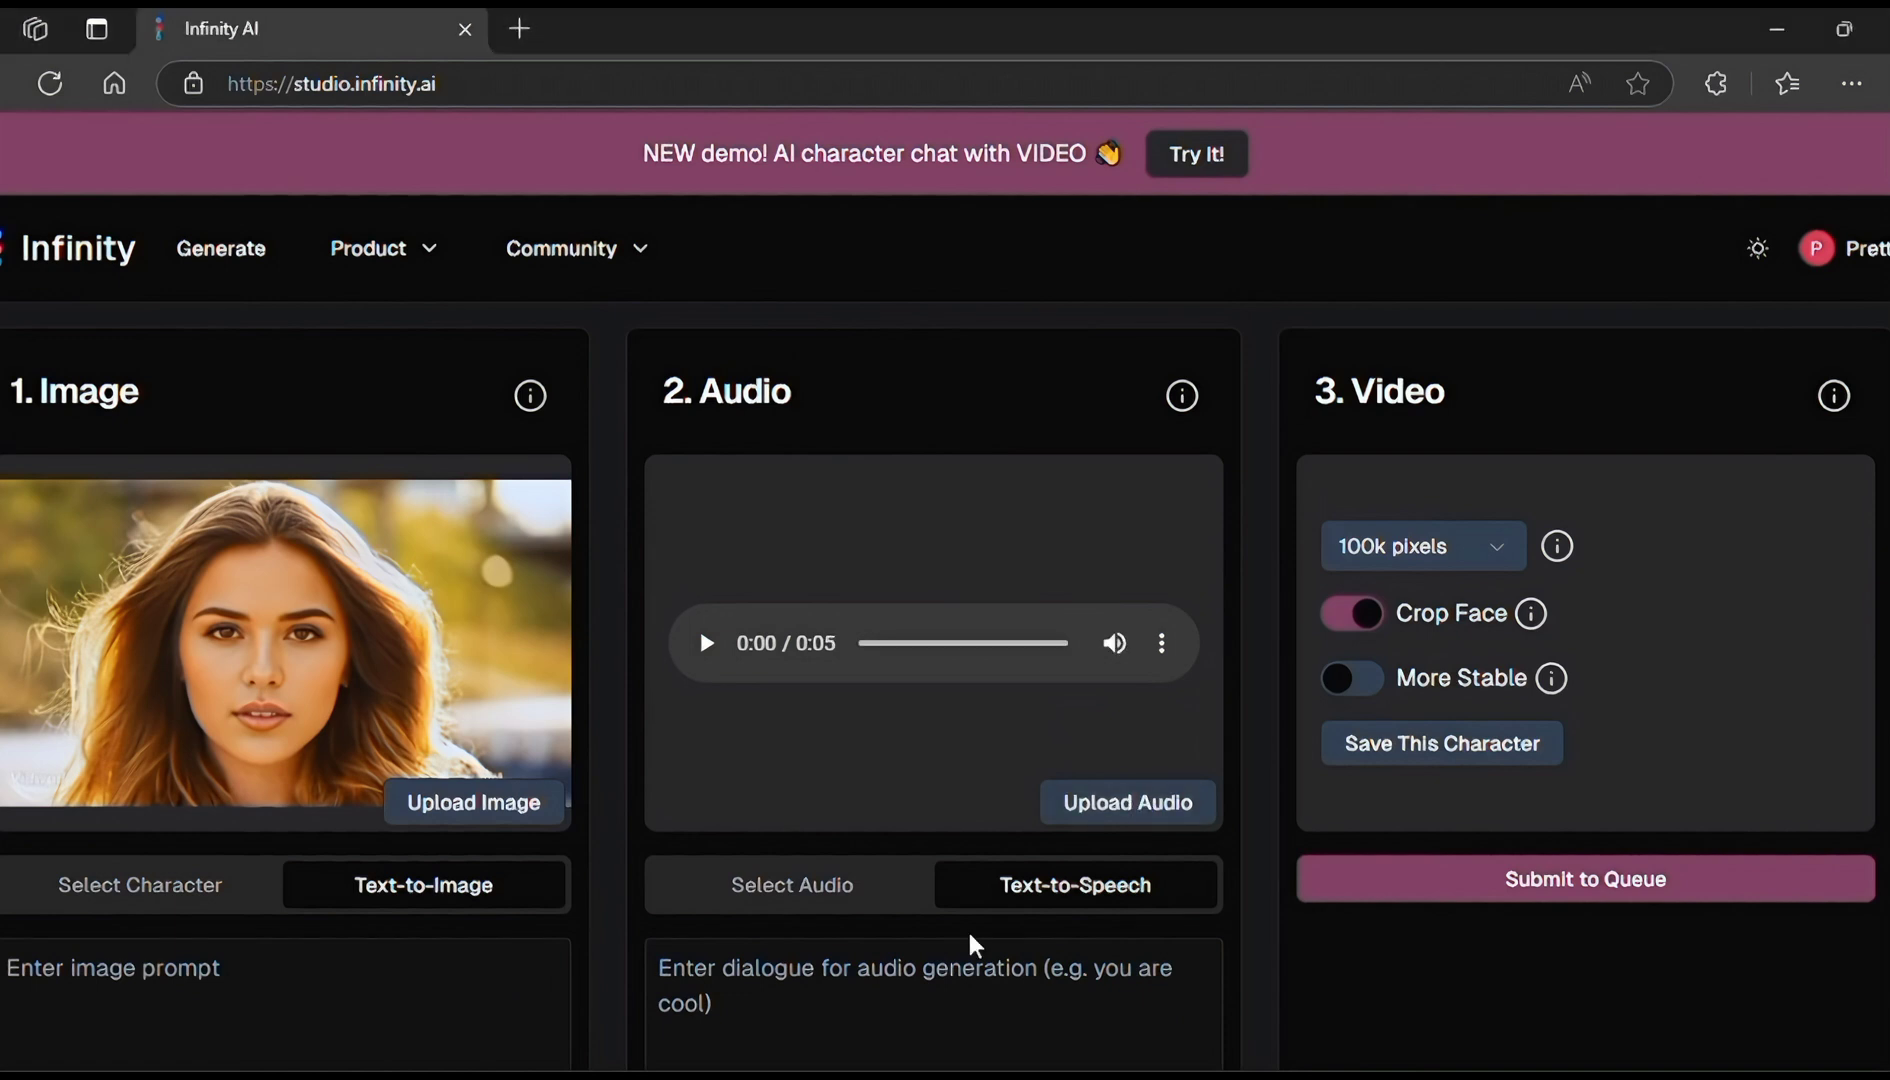
# - Keep 100k pixels resolution, turn off Crop Face, and submit the job to the queue
pyautogui.click(1516, 563)
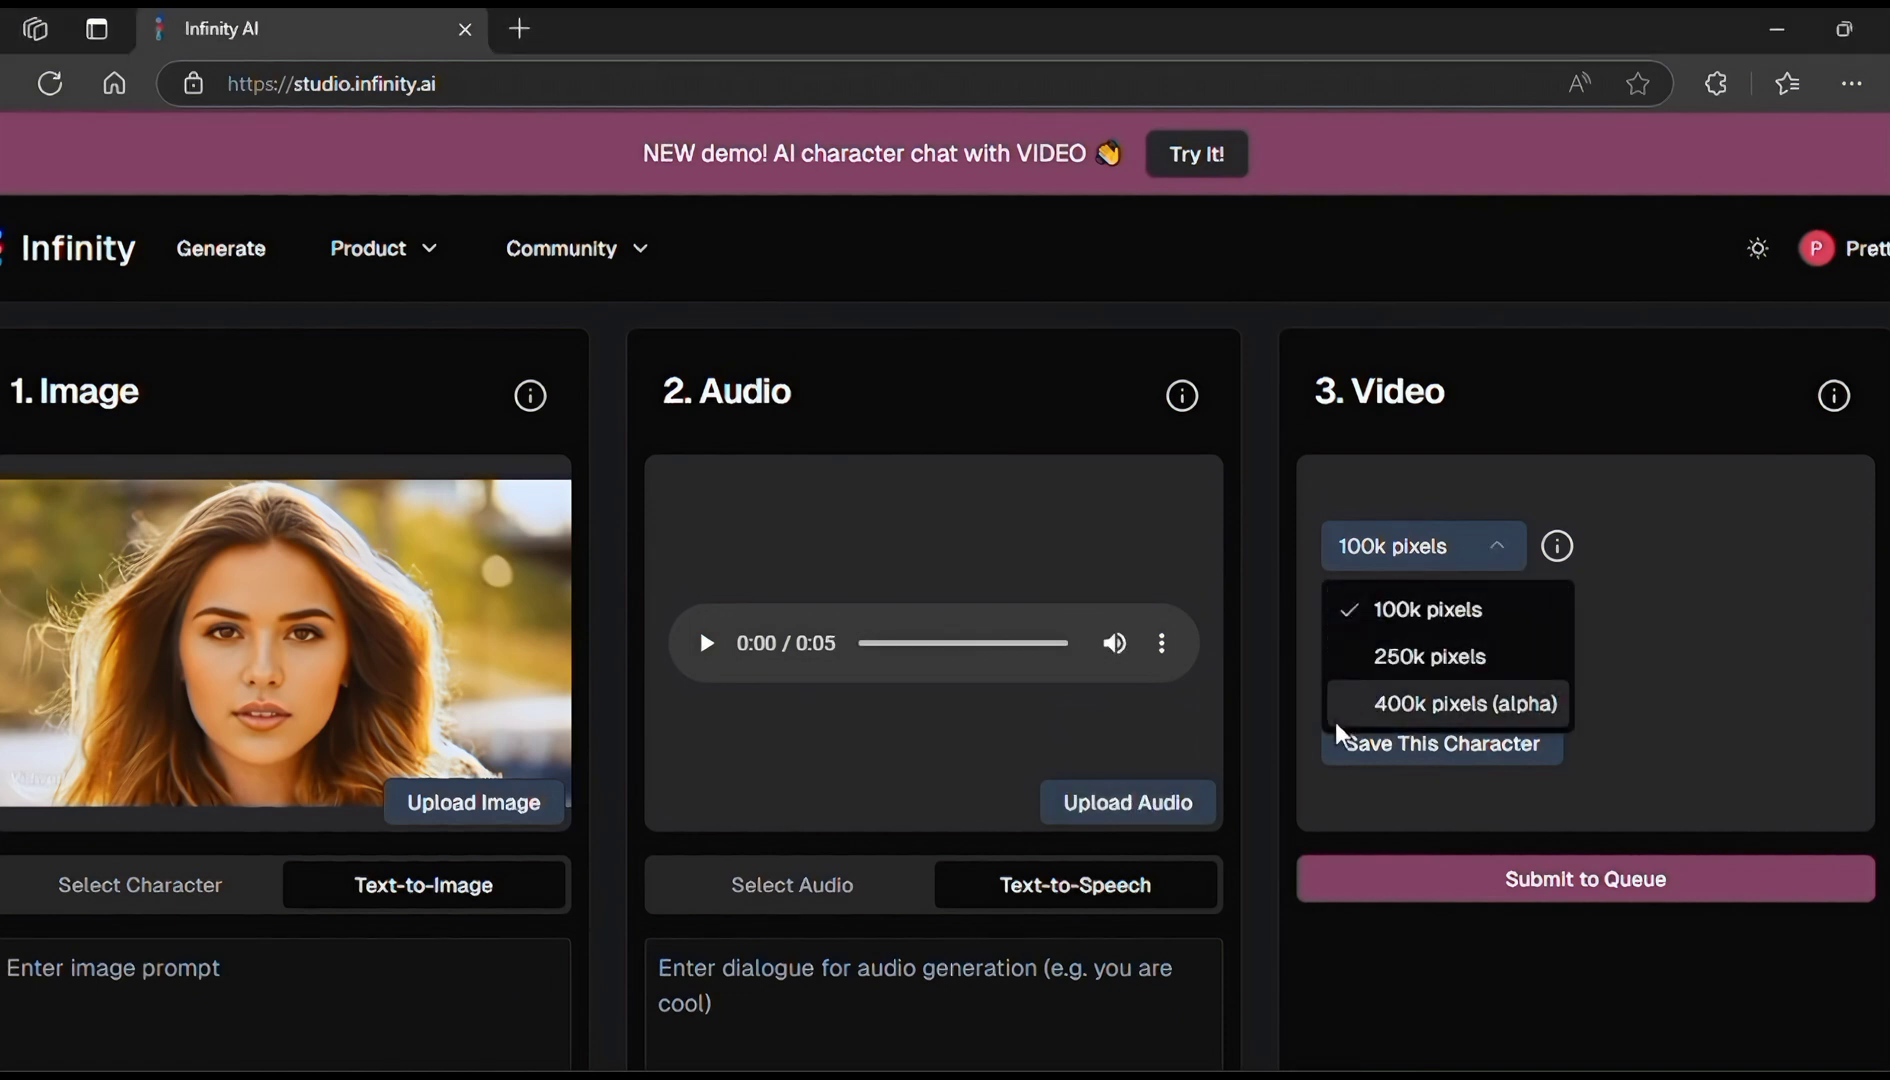
pyautogui.click(1366, 624)
pyautogui.click(1366, 626)
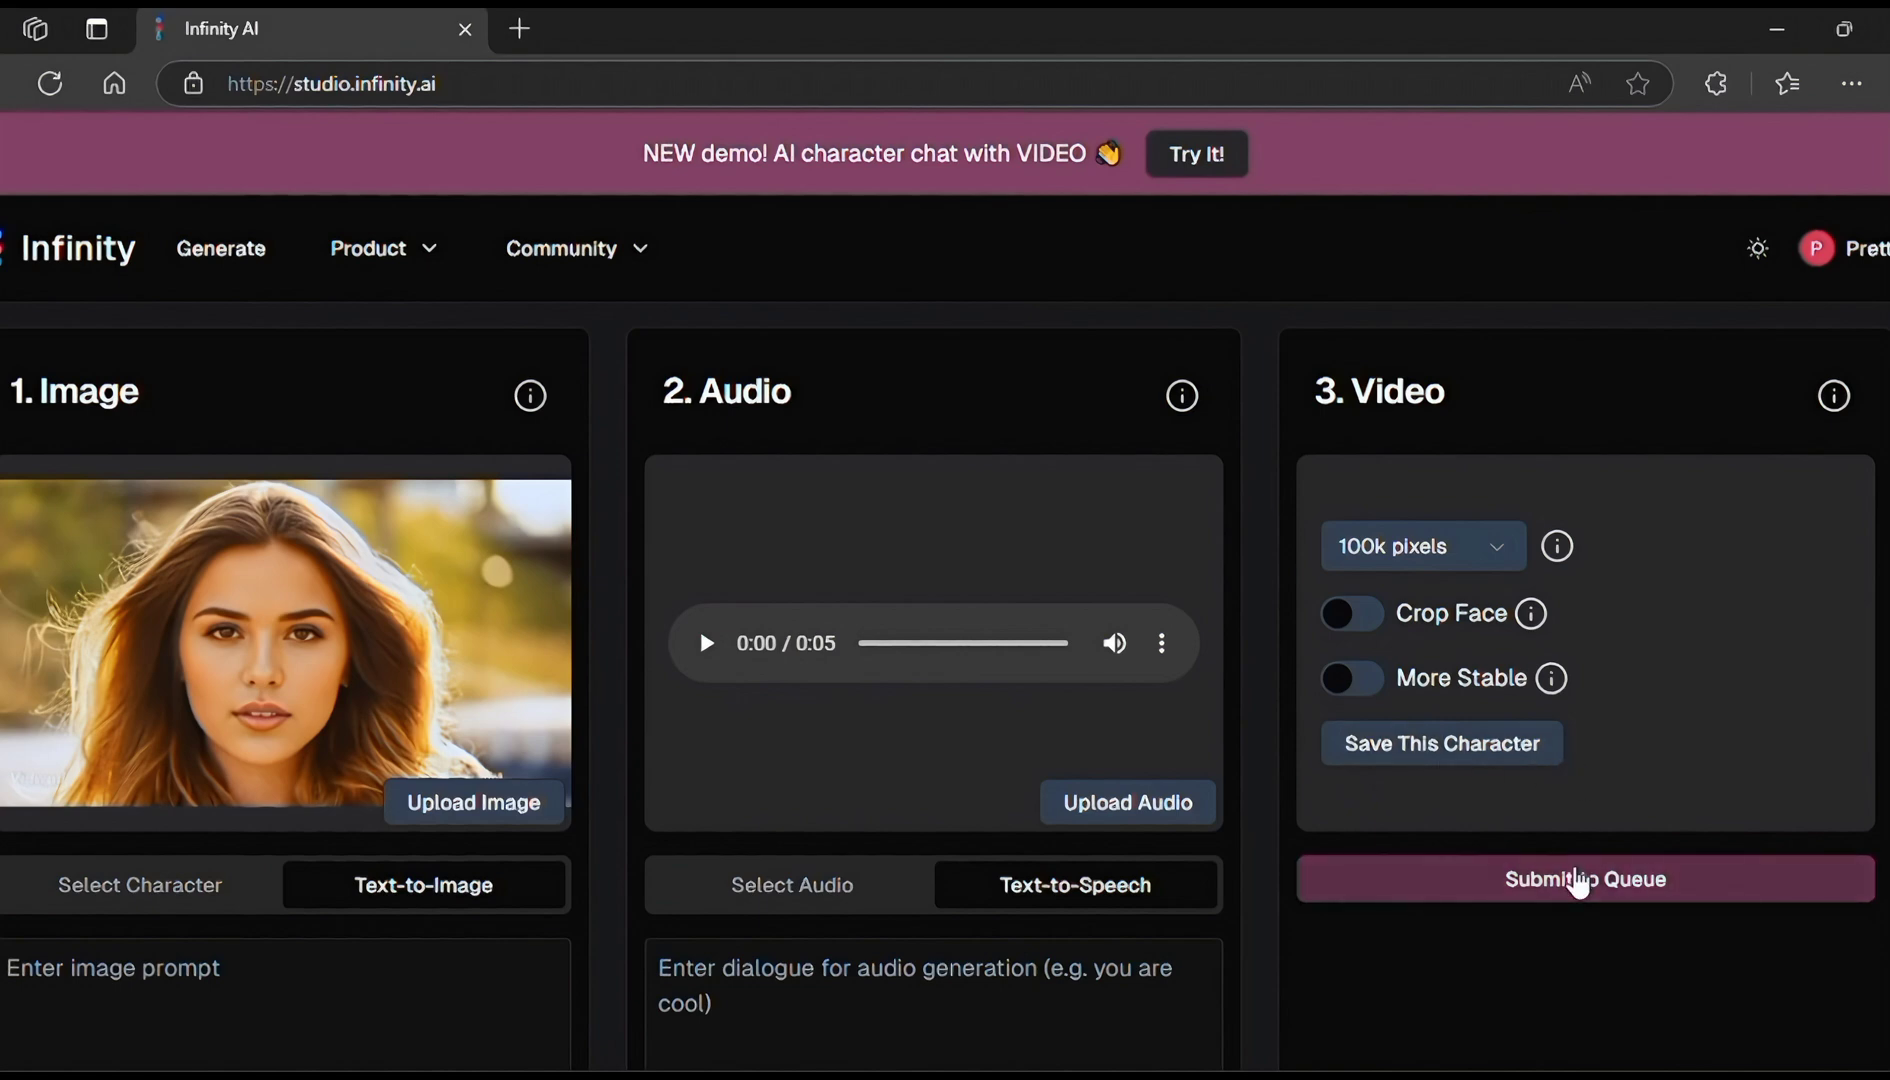
pyautogui.click(1577, 880)
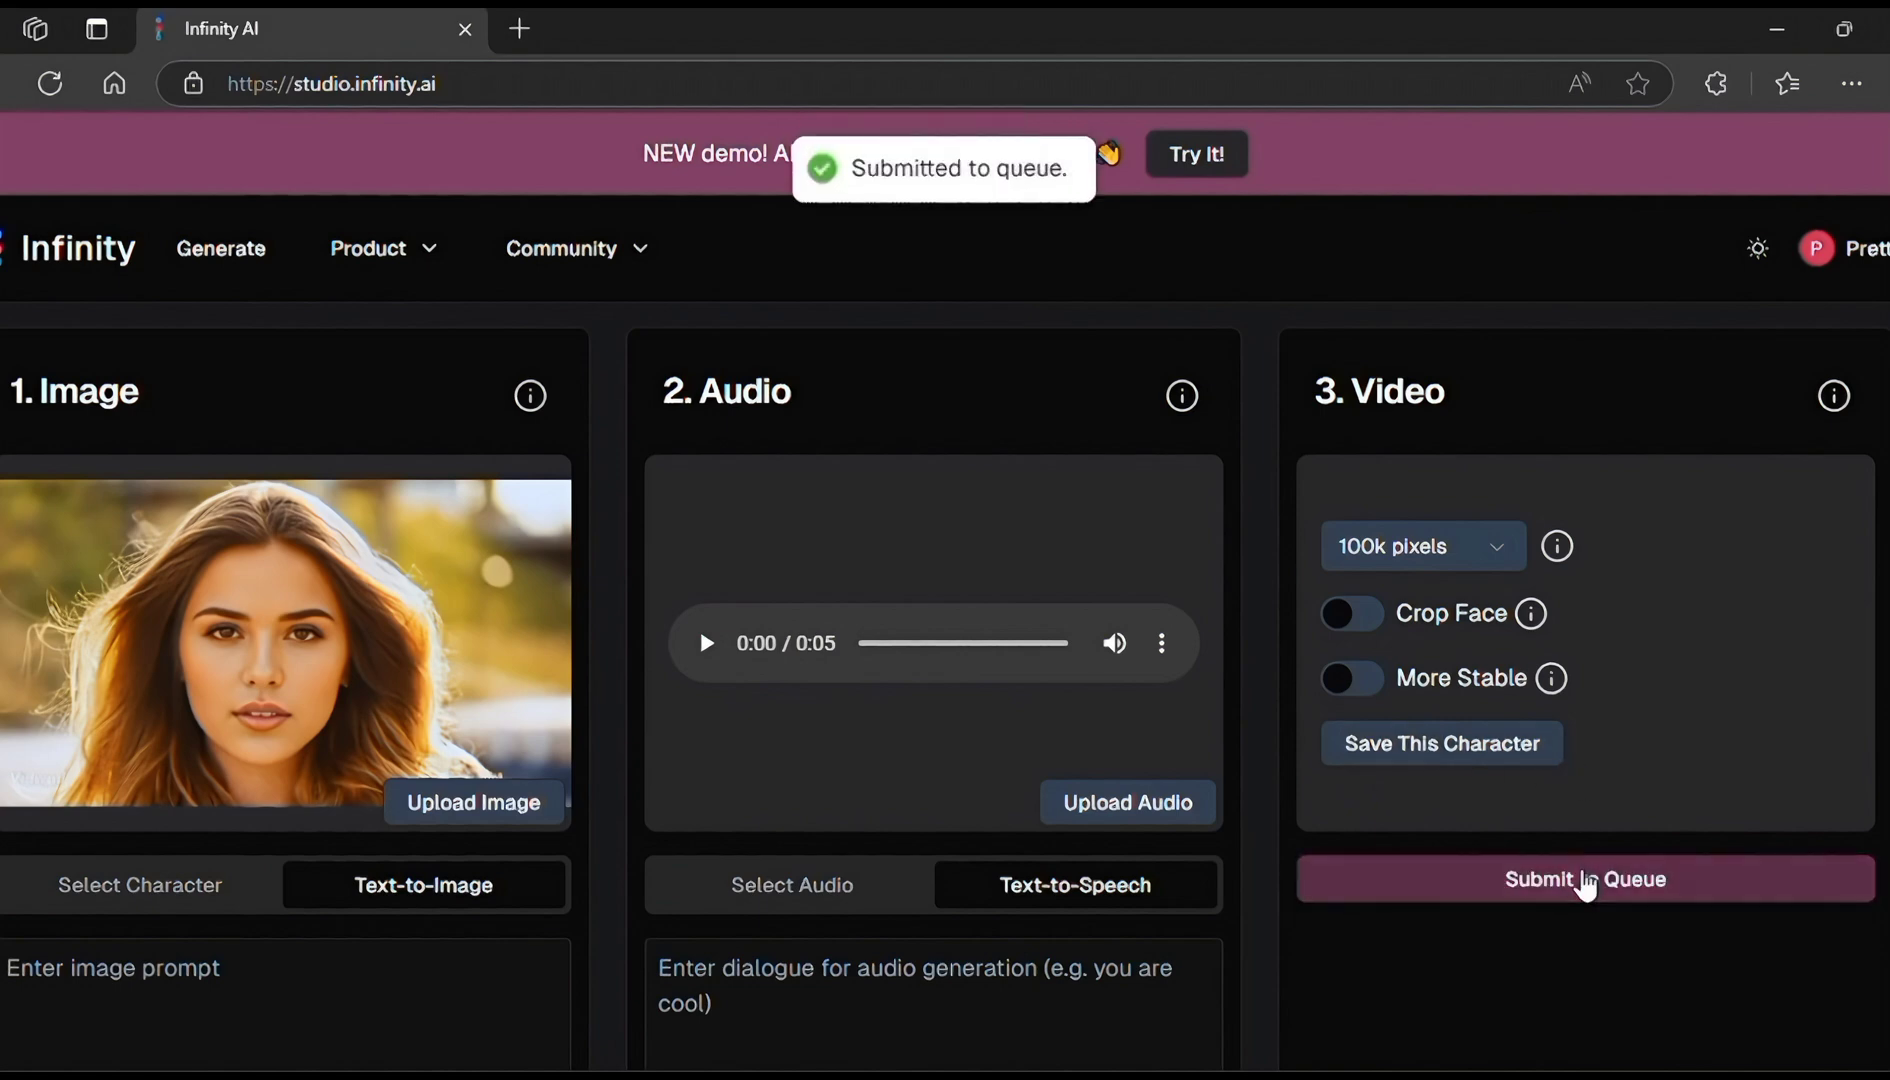
pyautogui.scroll(-5, 1338, 855)
# - Scroll down to My Videos to view the finished Infinity AI talking video
pyautogui.scroll(-3, 1345, 868)
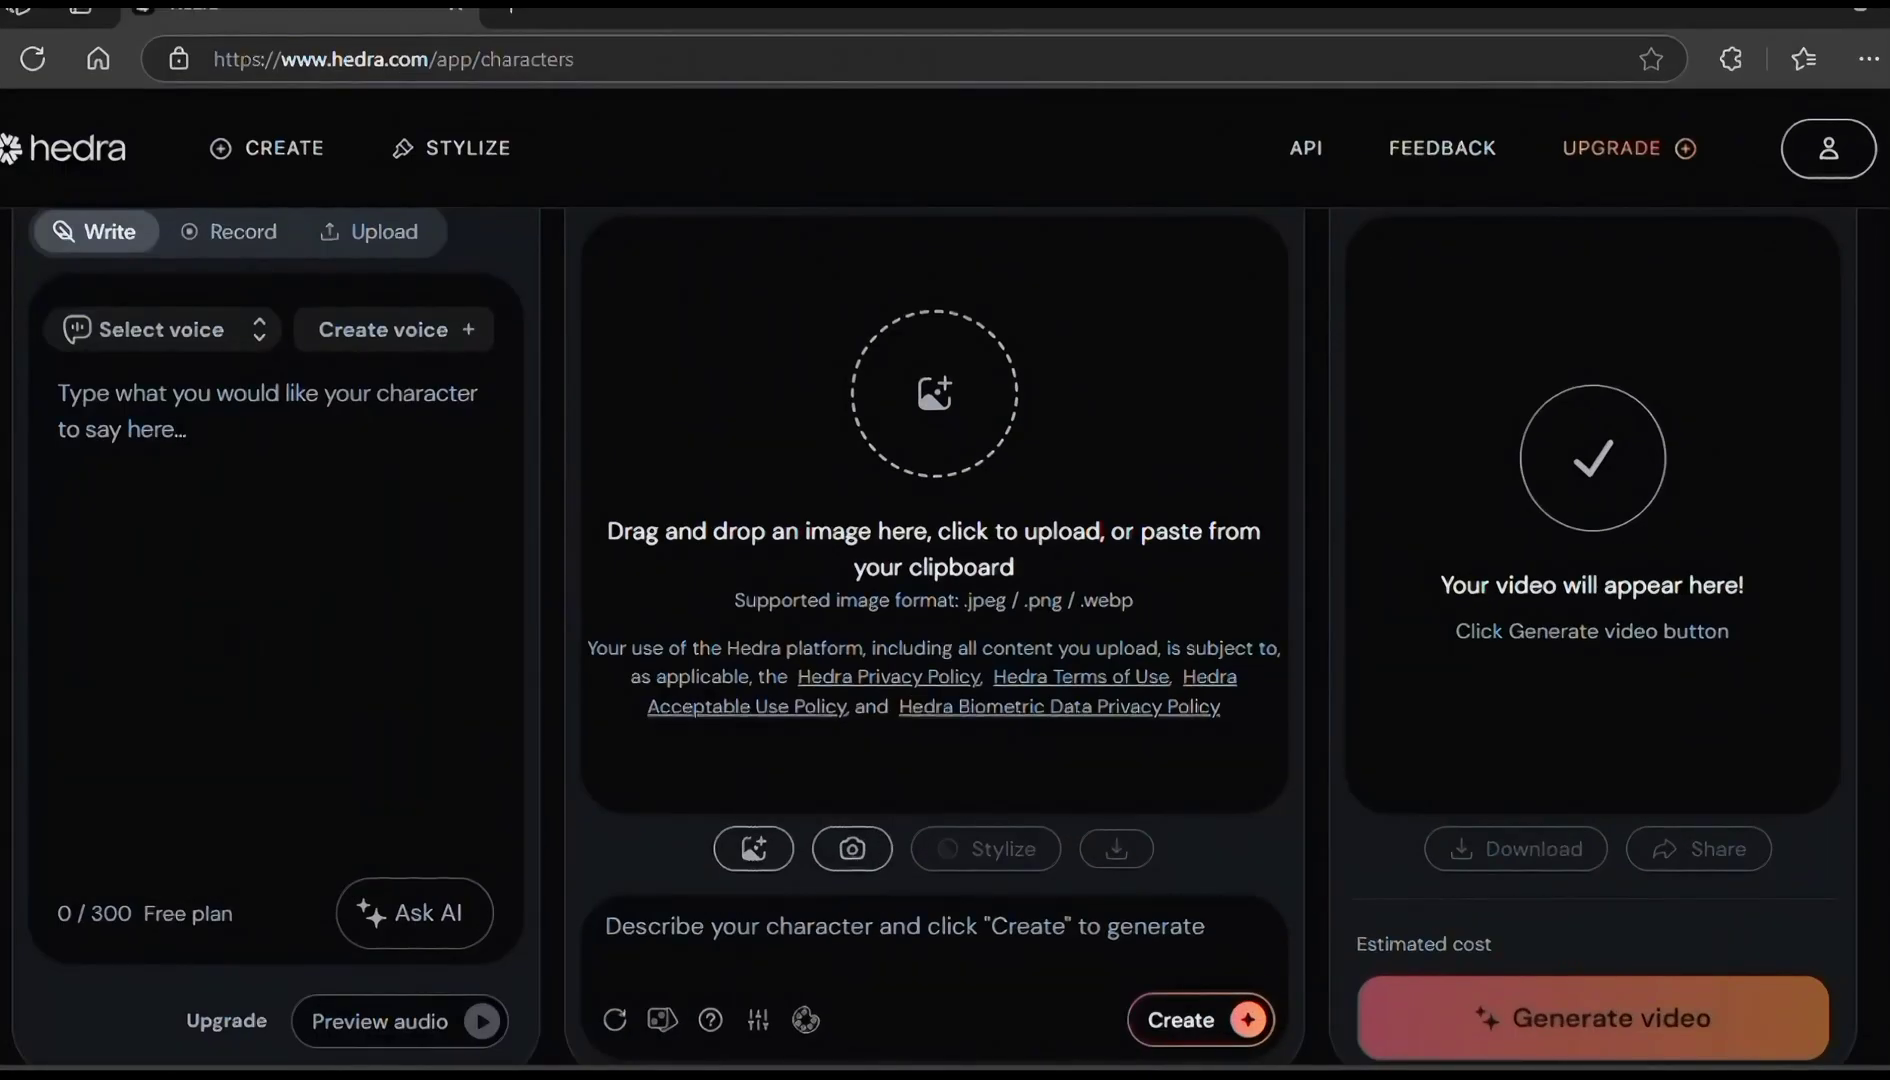
# - Look over Hedra's Ask AI and Record audio options, then upload avatar-audio.mp3
pyautogui.scroll(3, 935, 640)
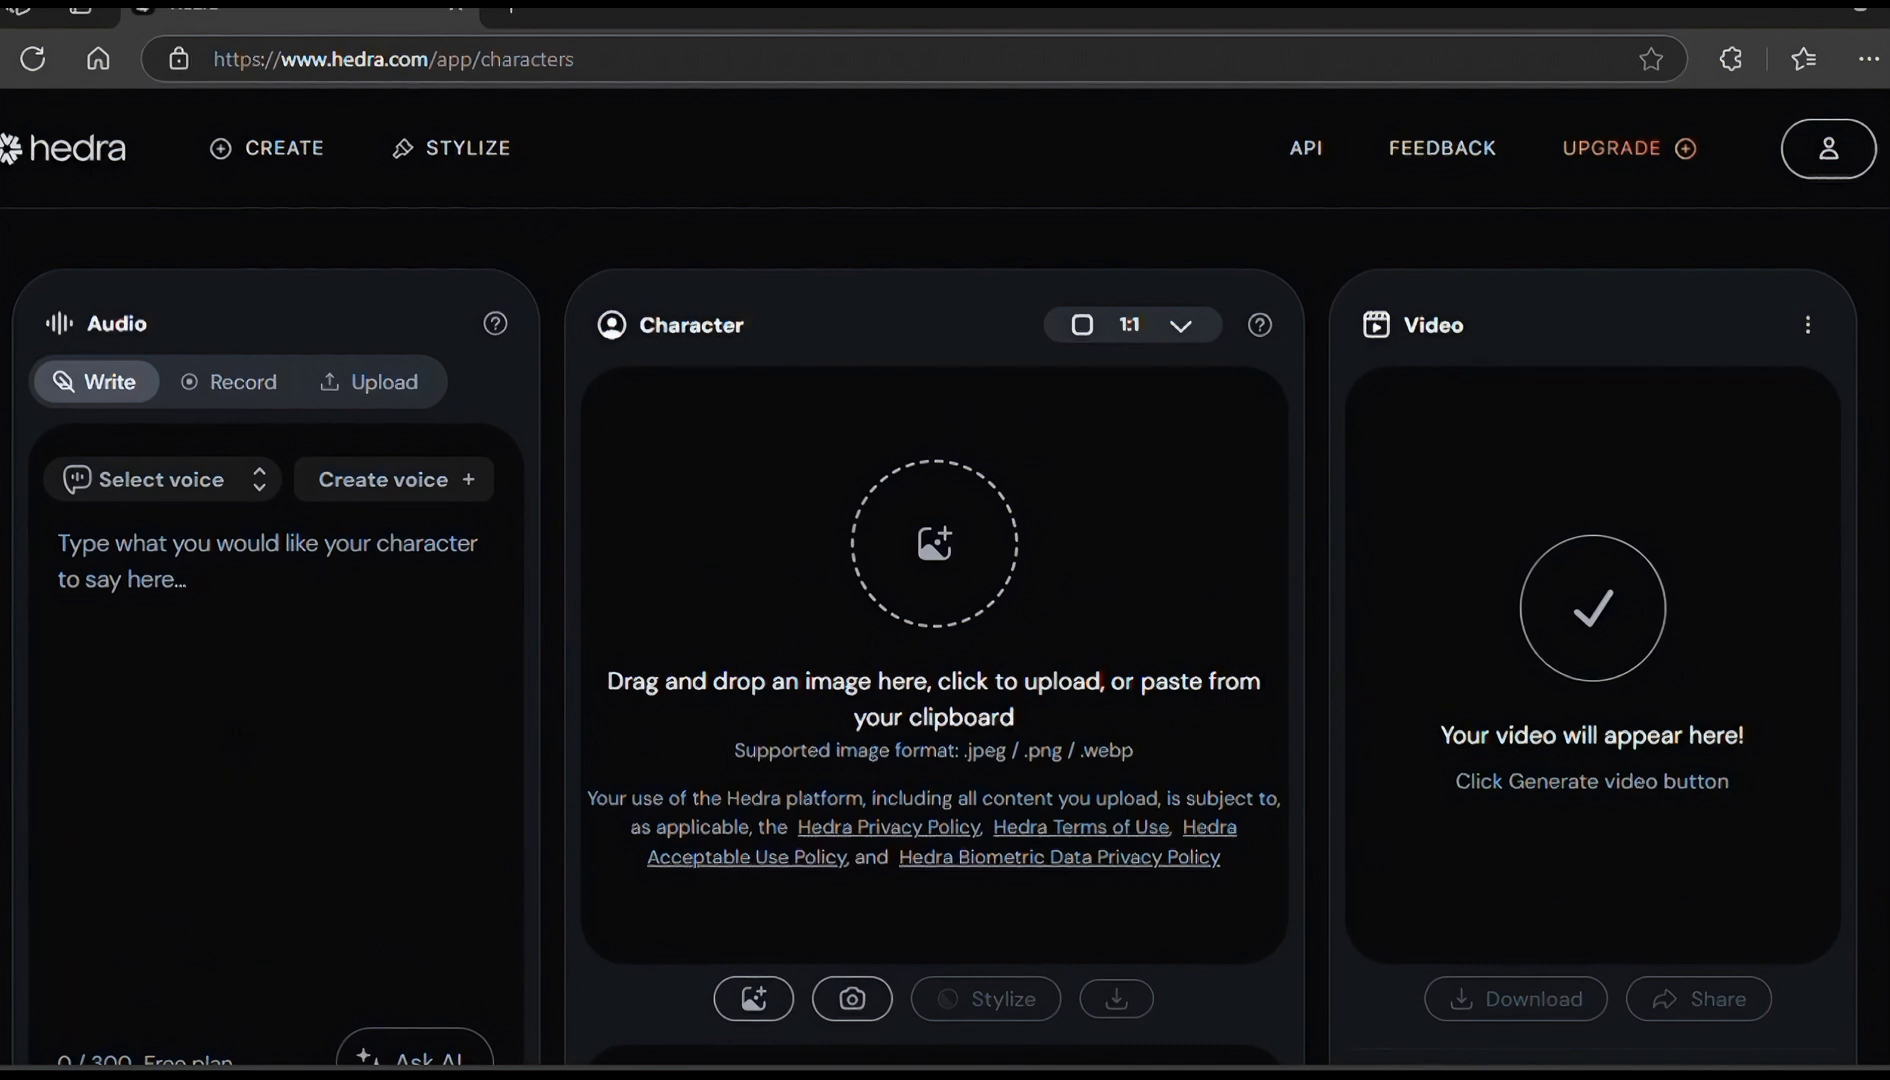
pyautogui.scroll(-2, 935, 640)
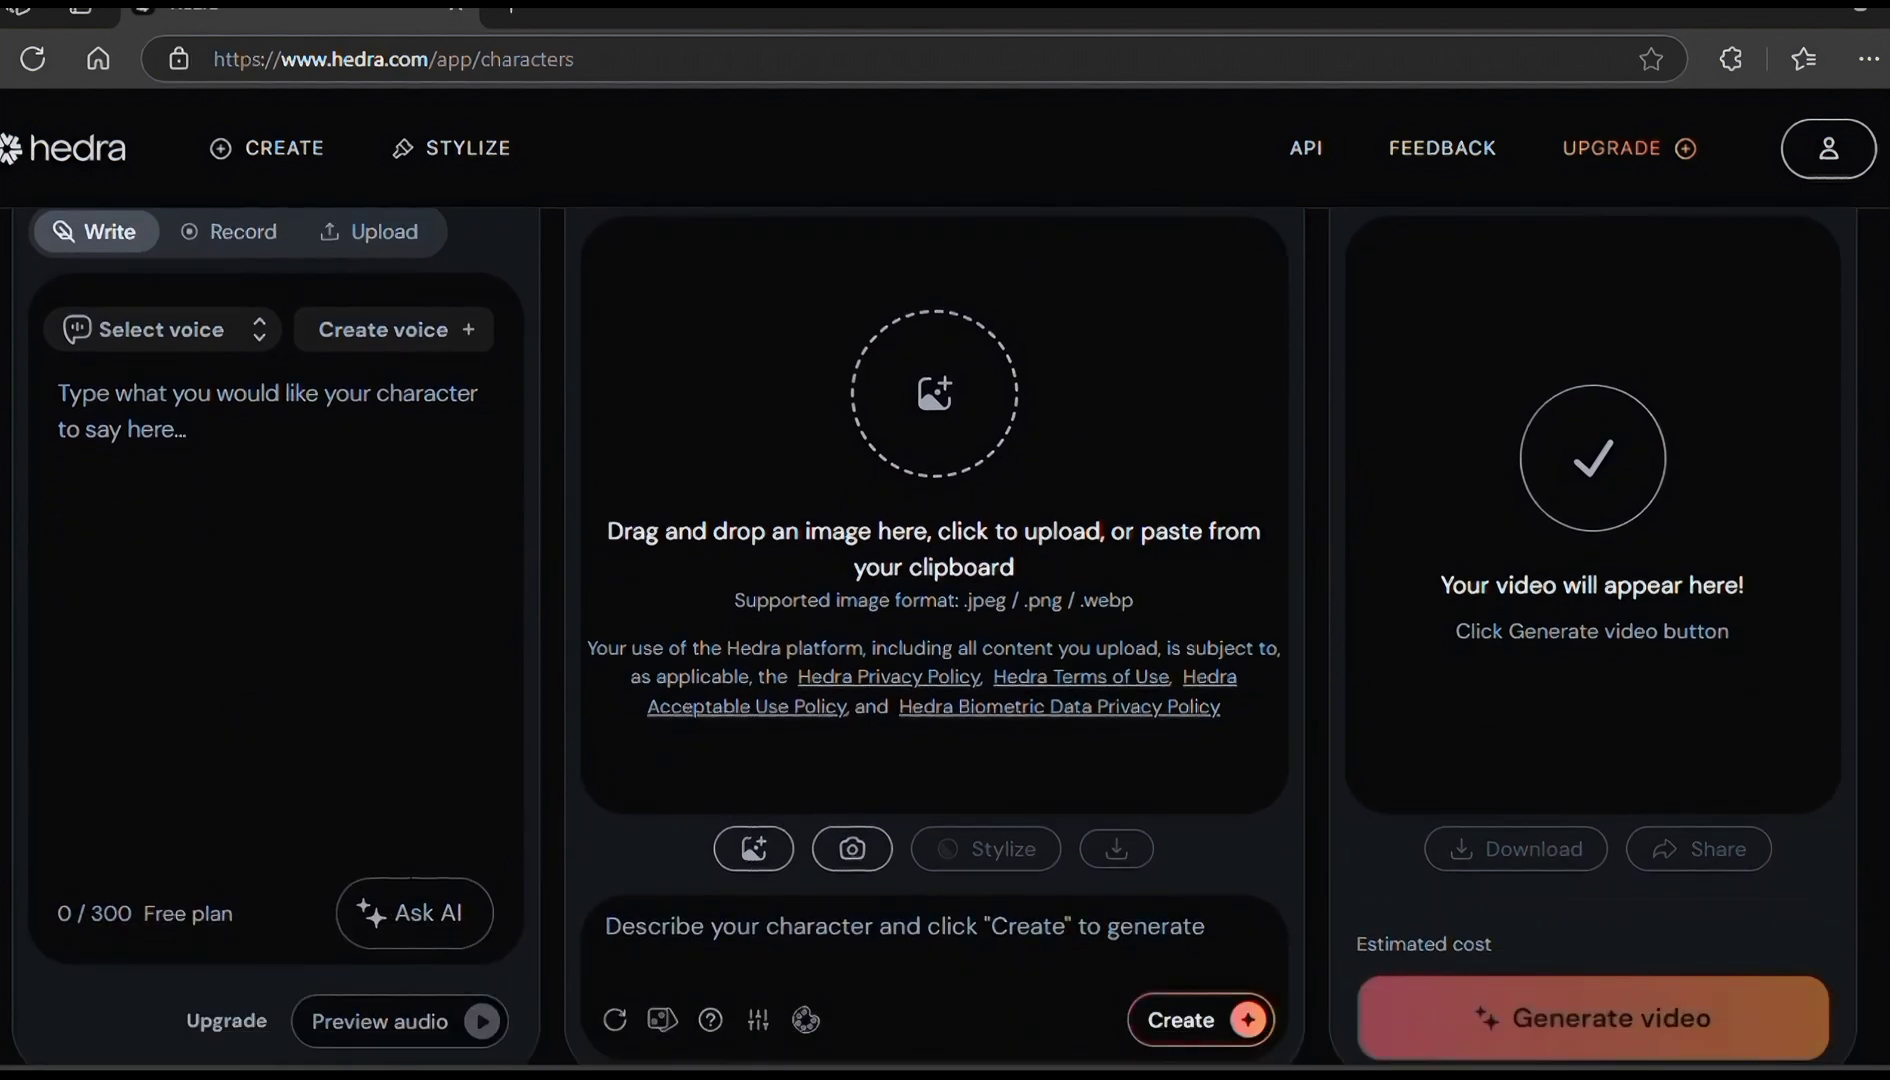
pyautogui.click(420, 908)
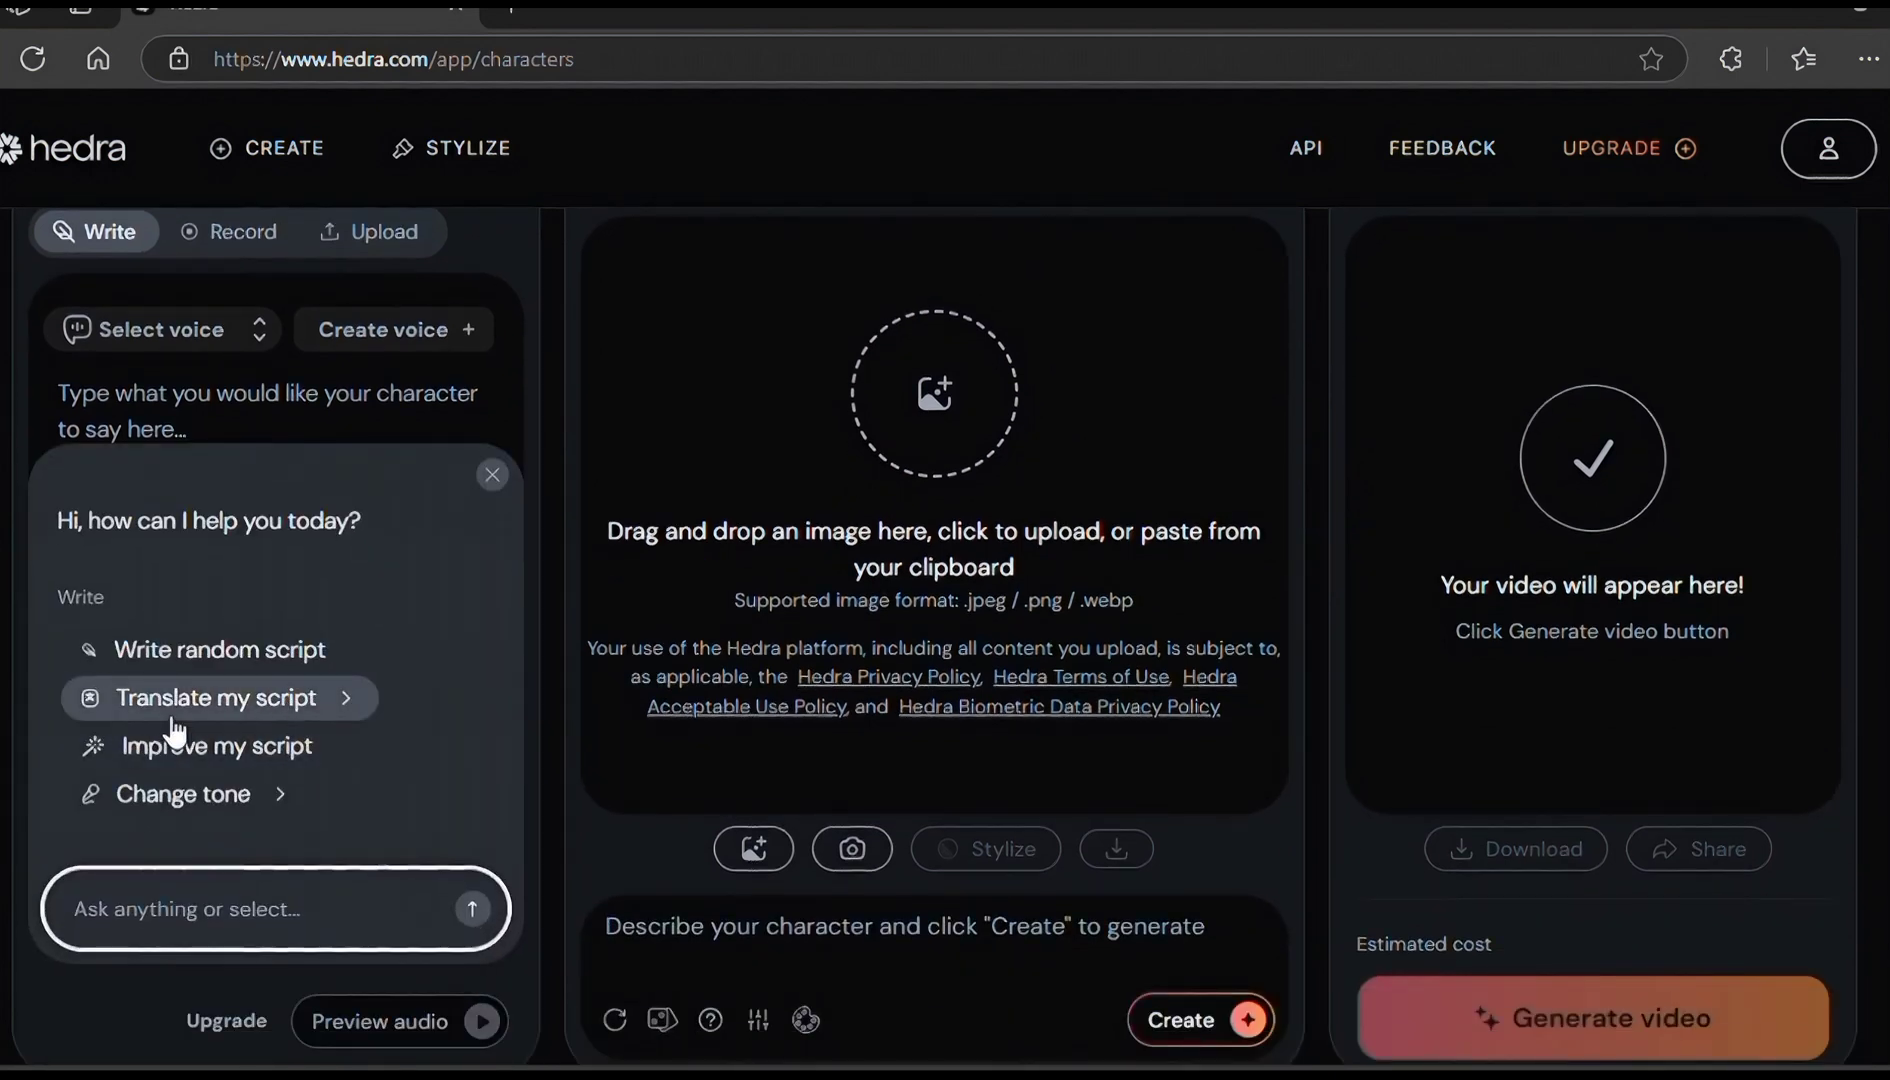
pyautogui.scroll(2, 180, 500)
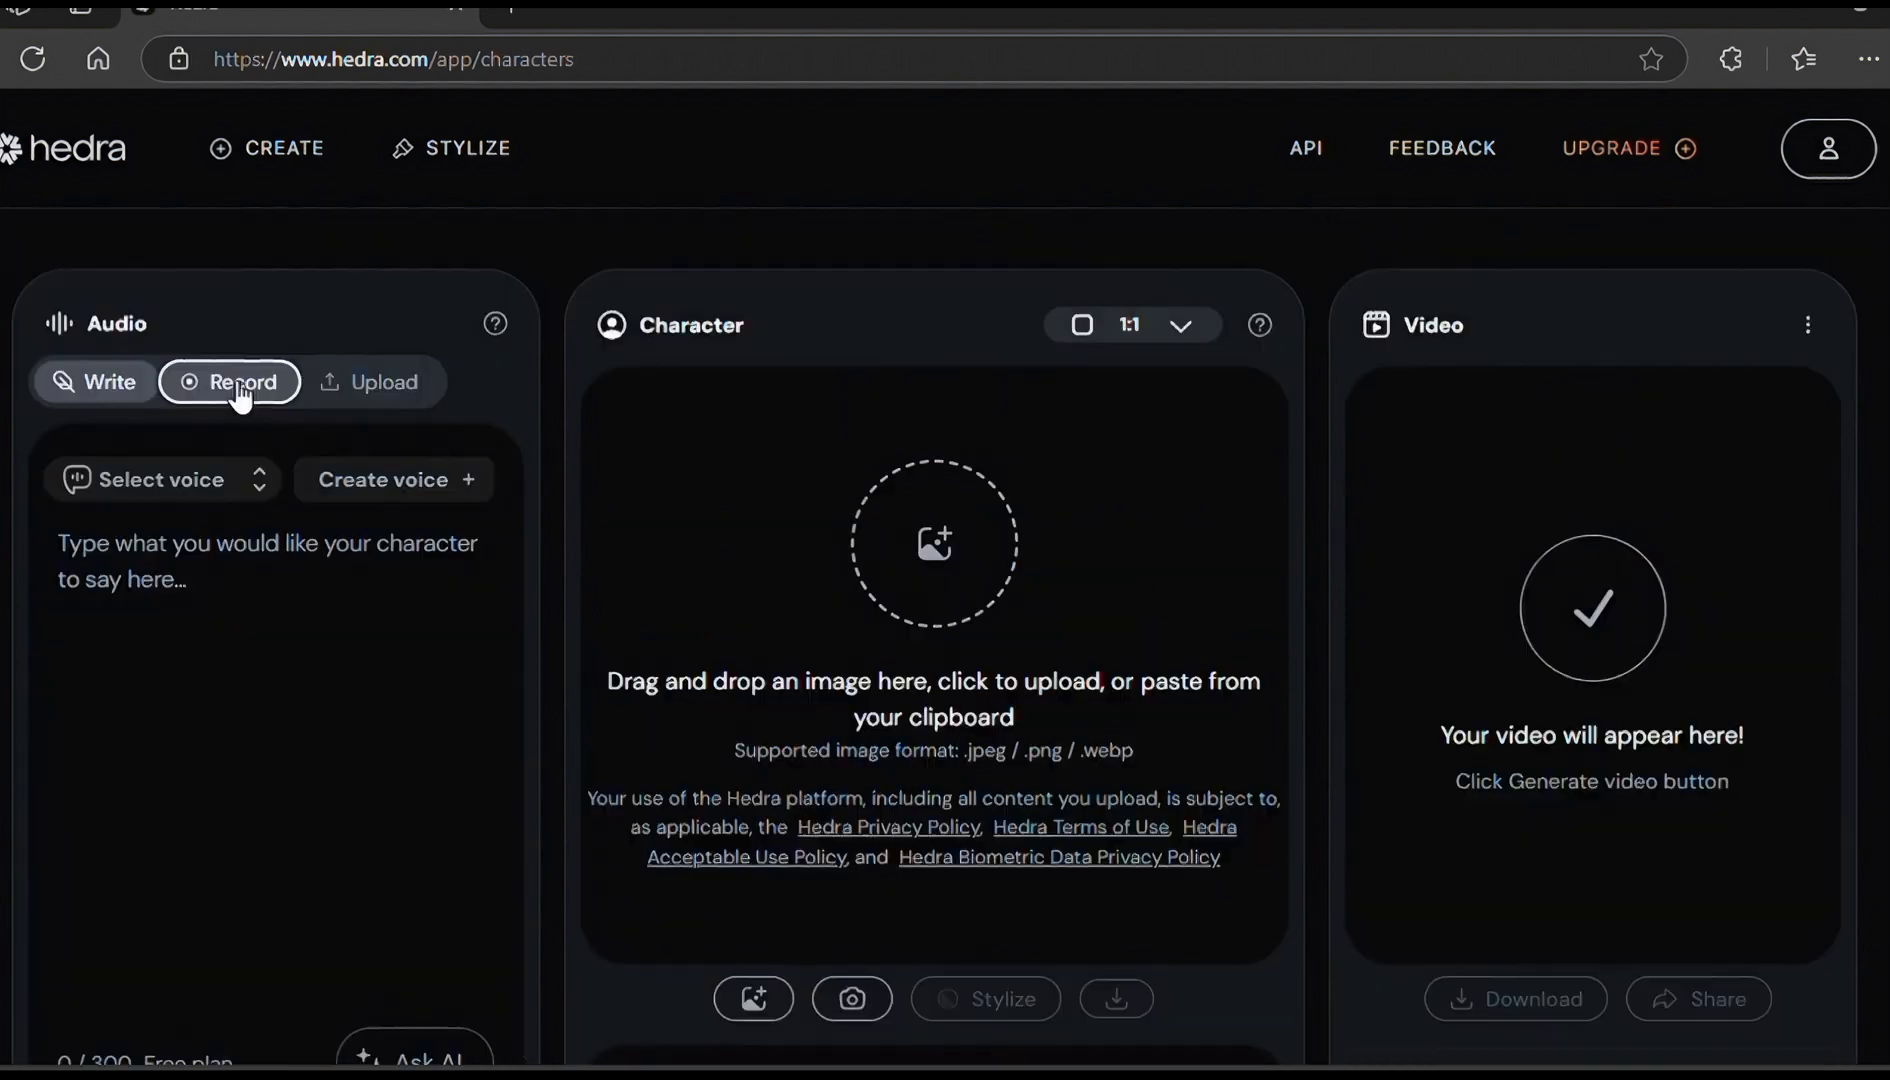
pyautogui.click(229, 381)
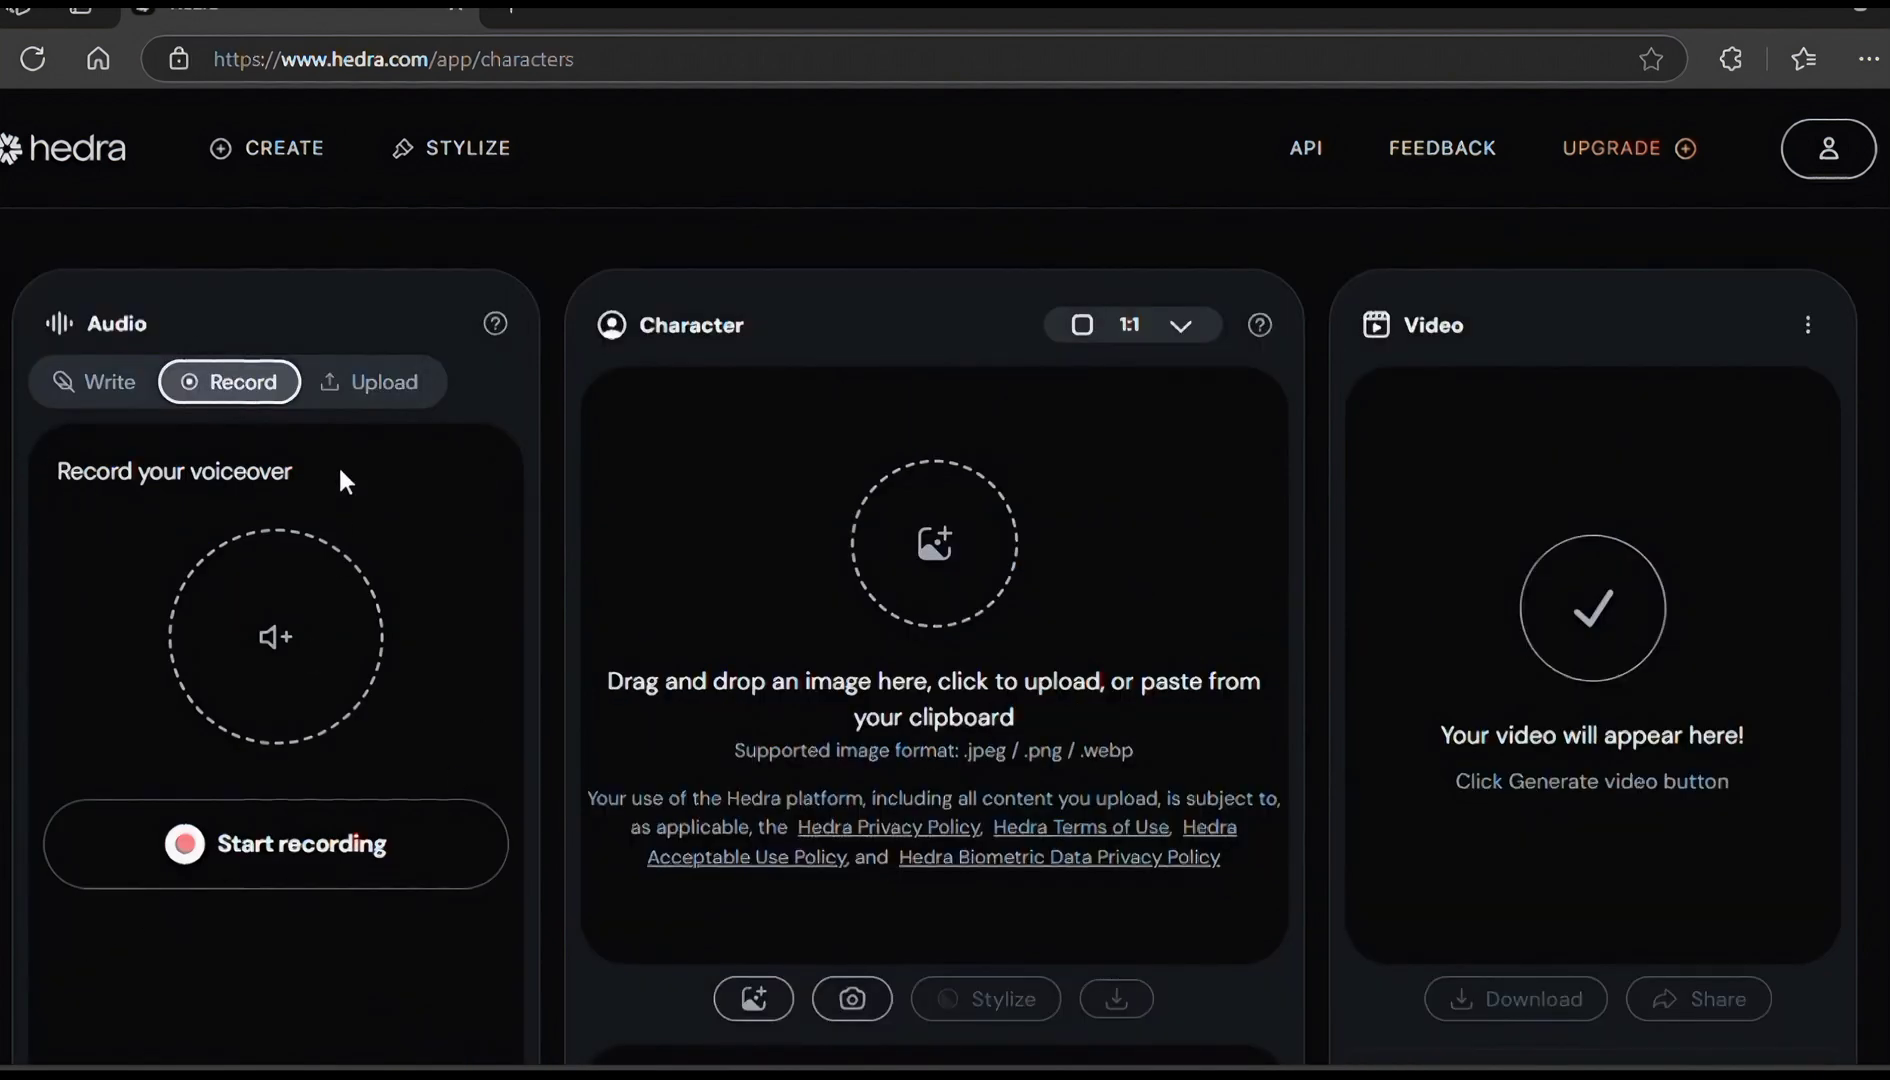
pyautogui.click(390, 400)
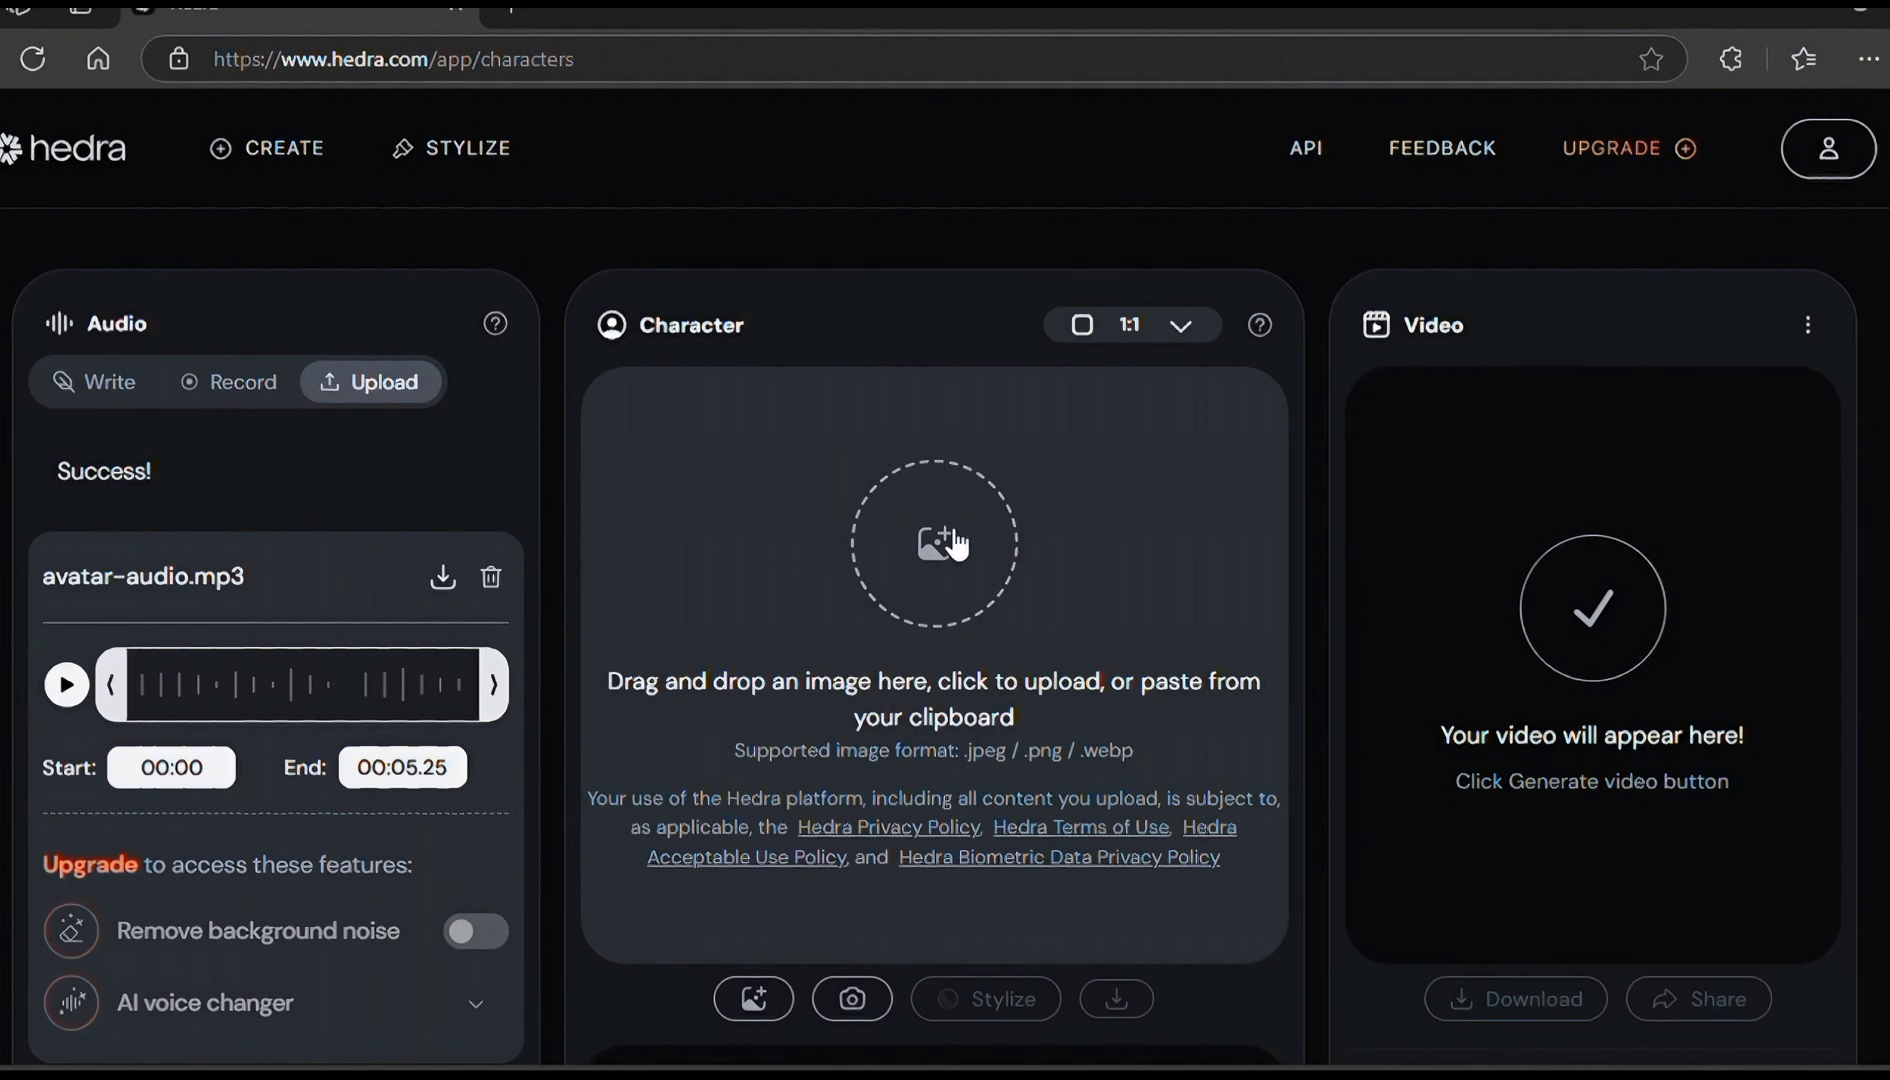
# - Load the woman's portrait into Hedra's character slot and frame it at 16:9
pyautogui.click(950, 540)
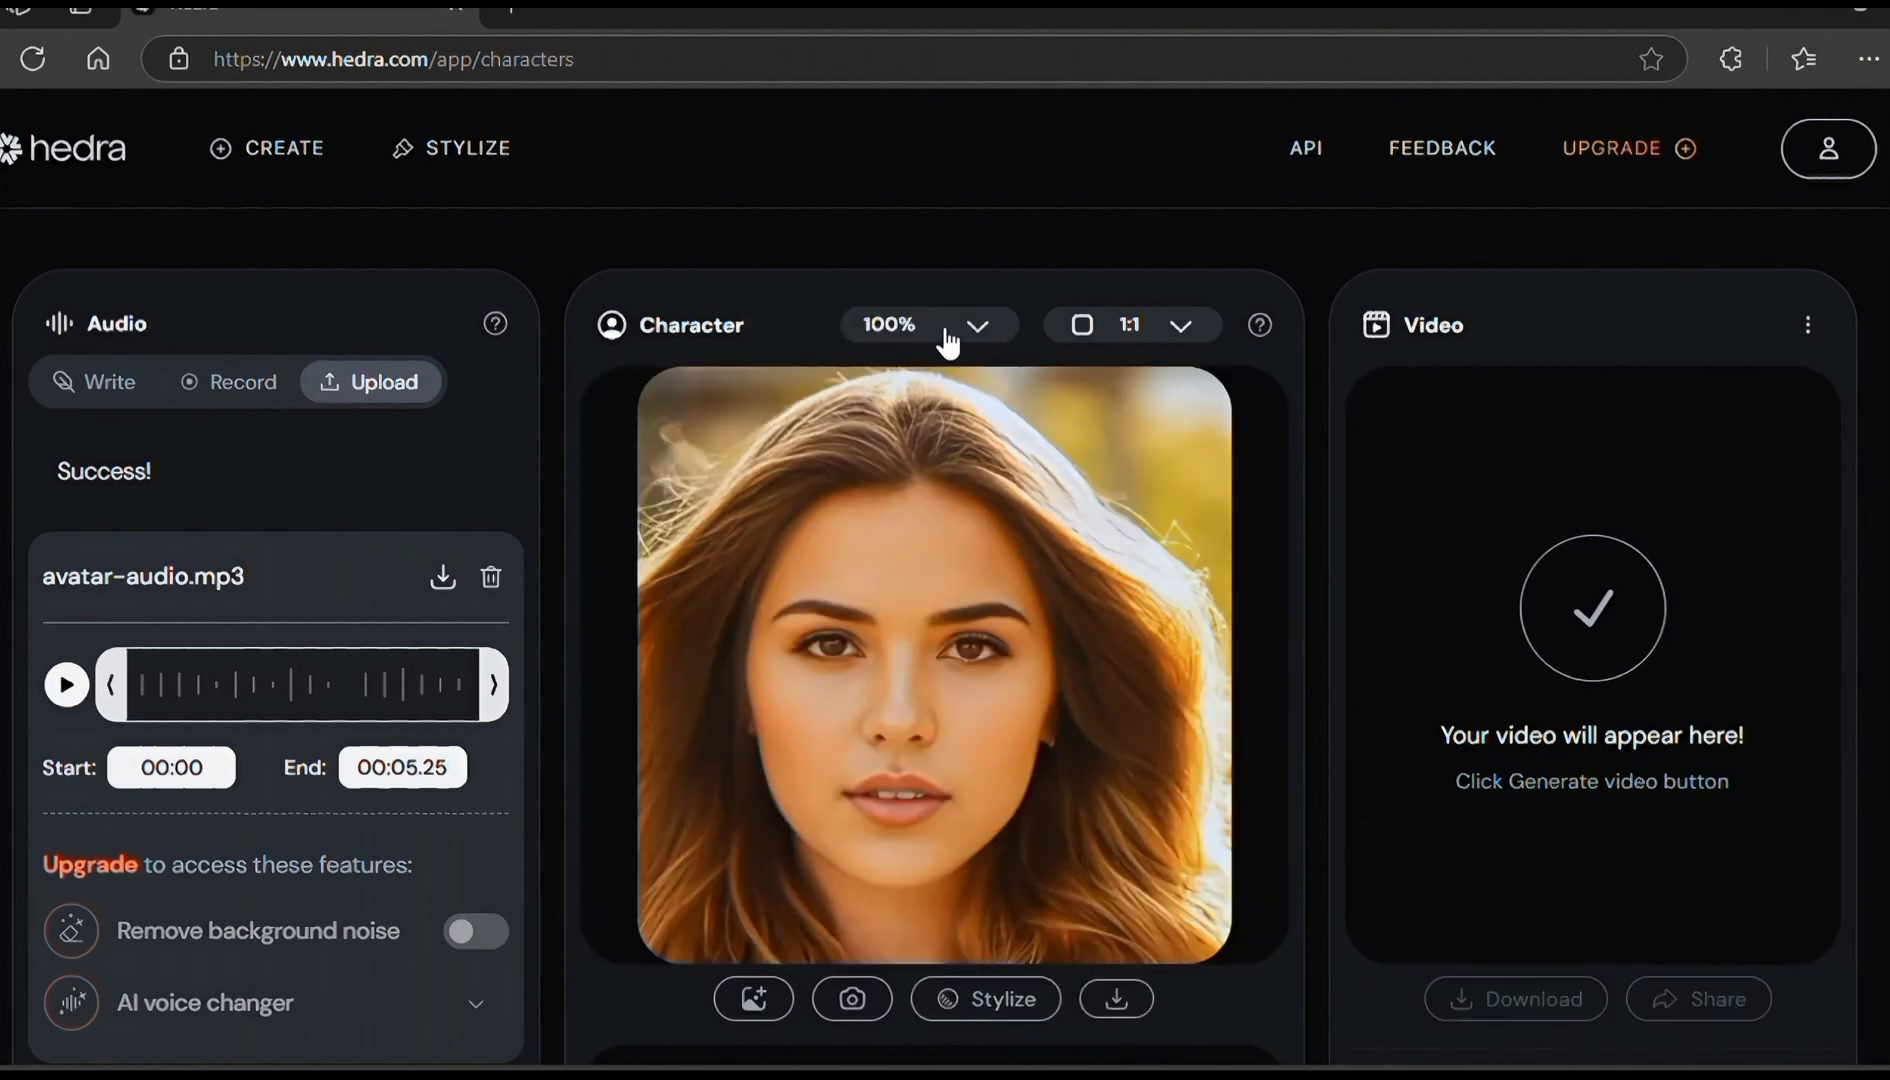
pyautogui.click(1205, 329)
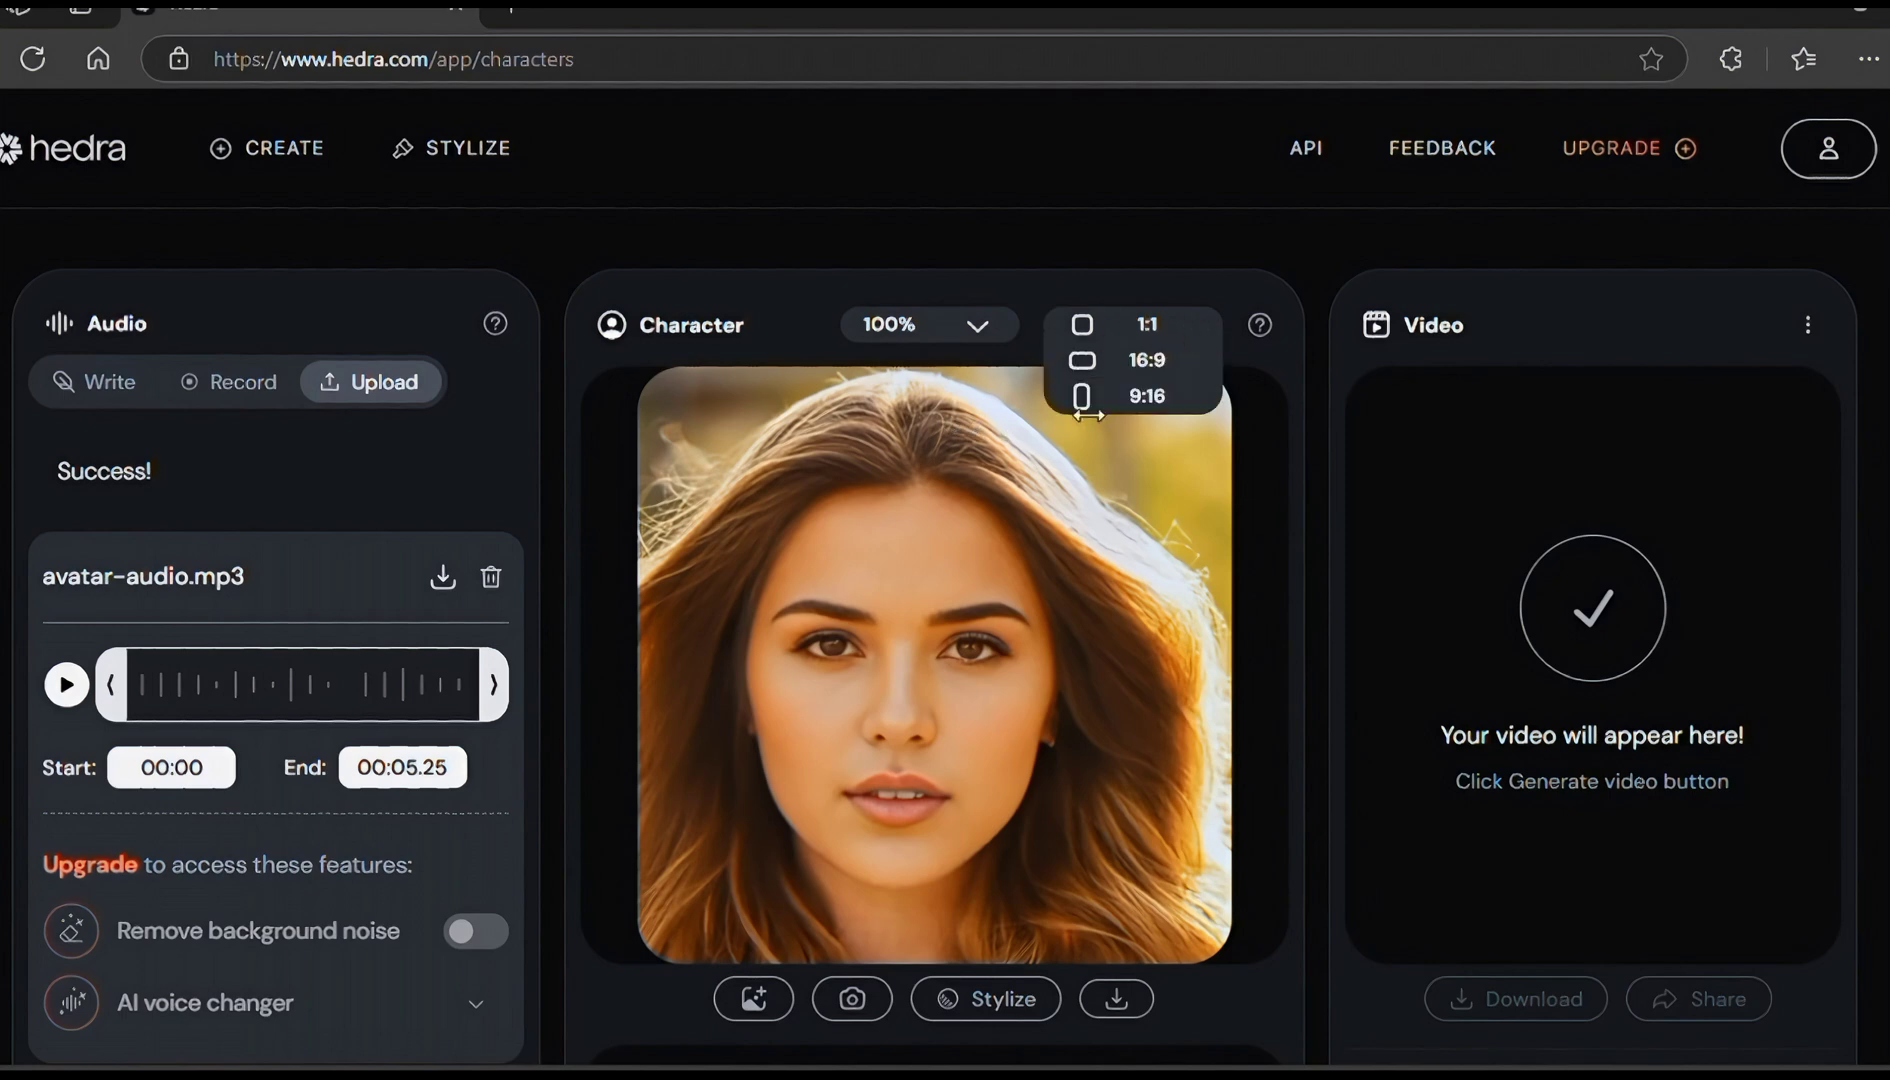
pyautogui.click(1150, 360)
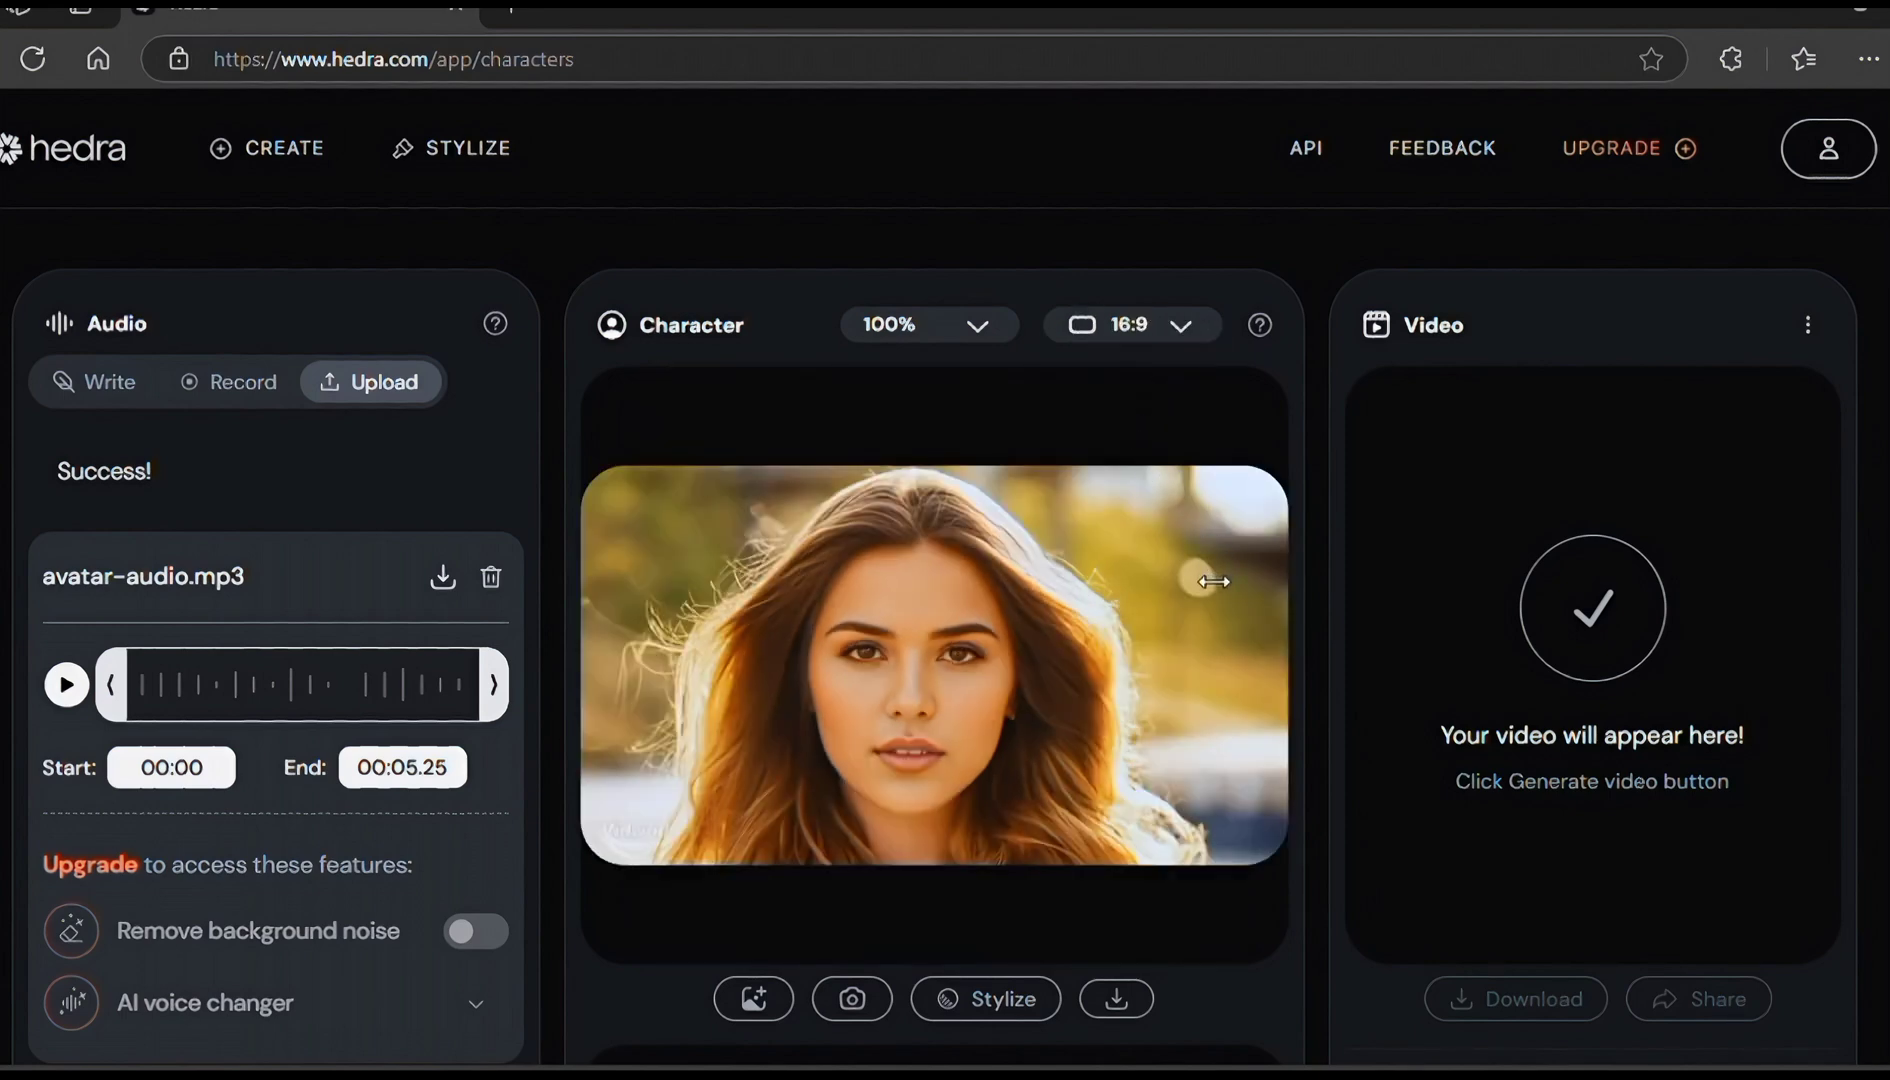
pyautogui.scroll(-5, 1214, 1007)
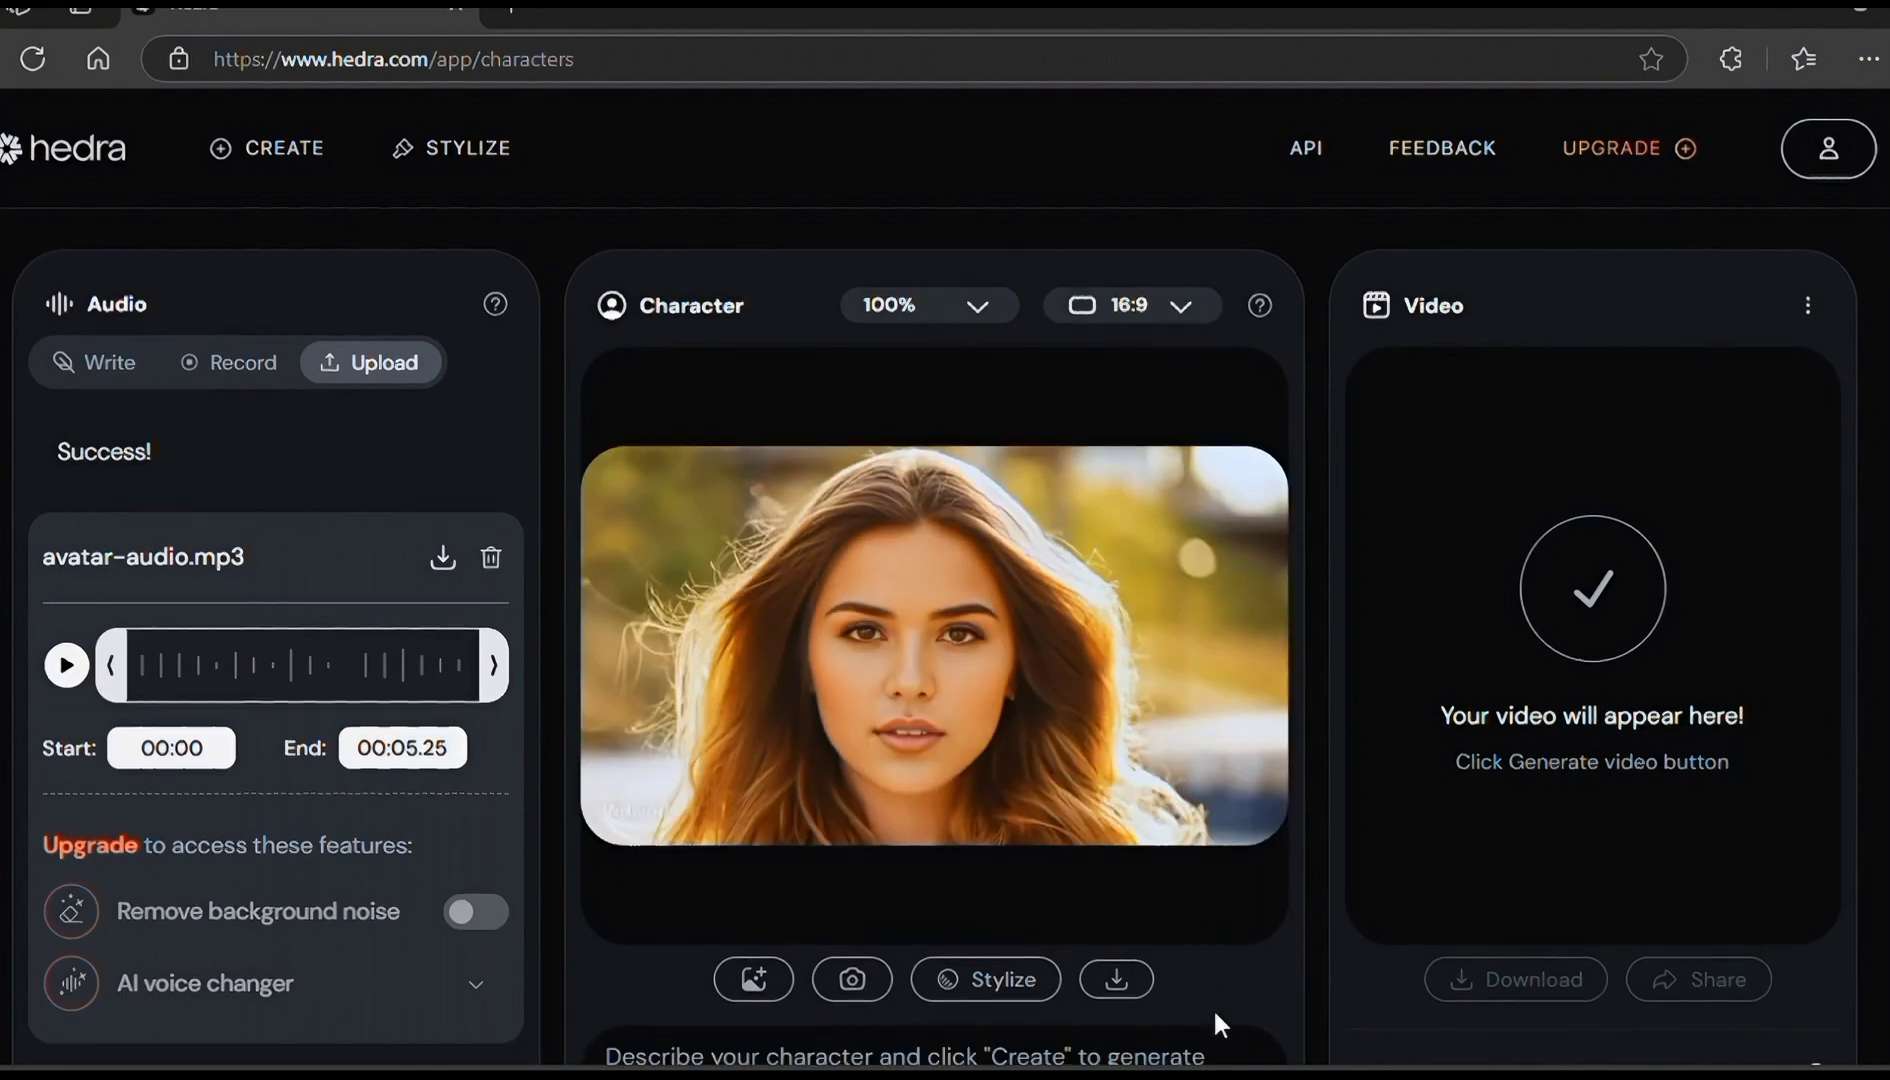
pyautogui.scroll(2, 1577, 566)
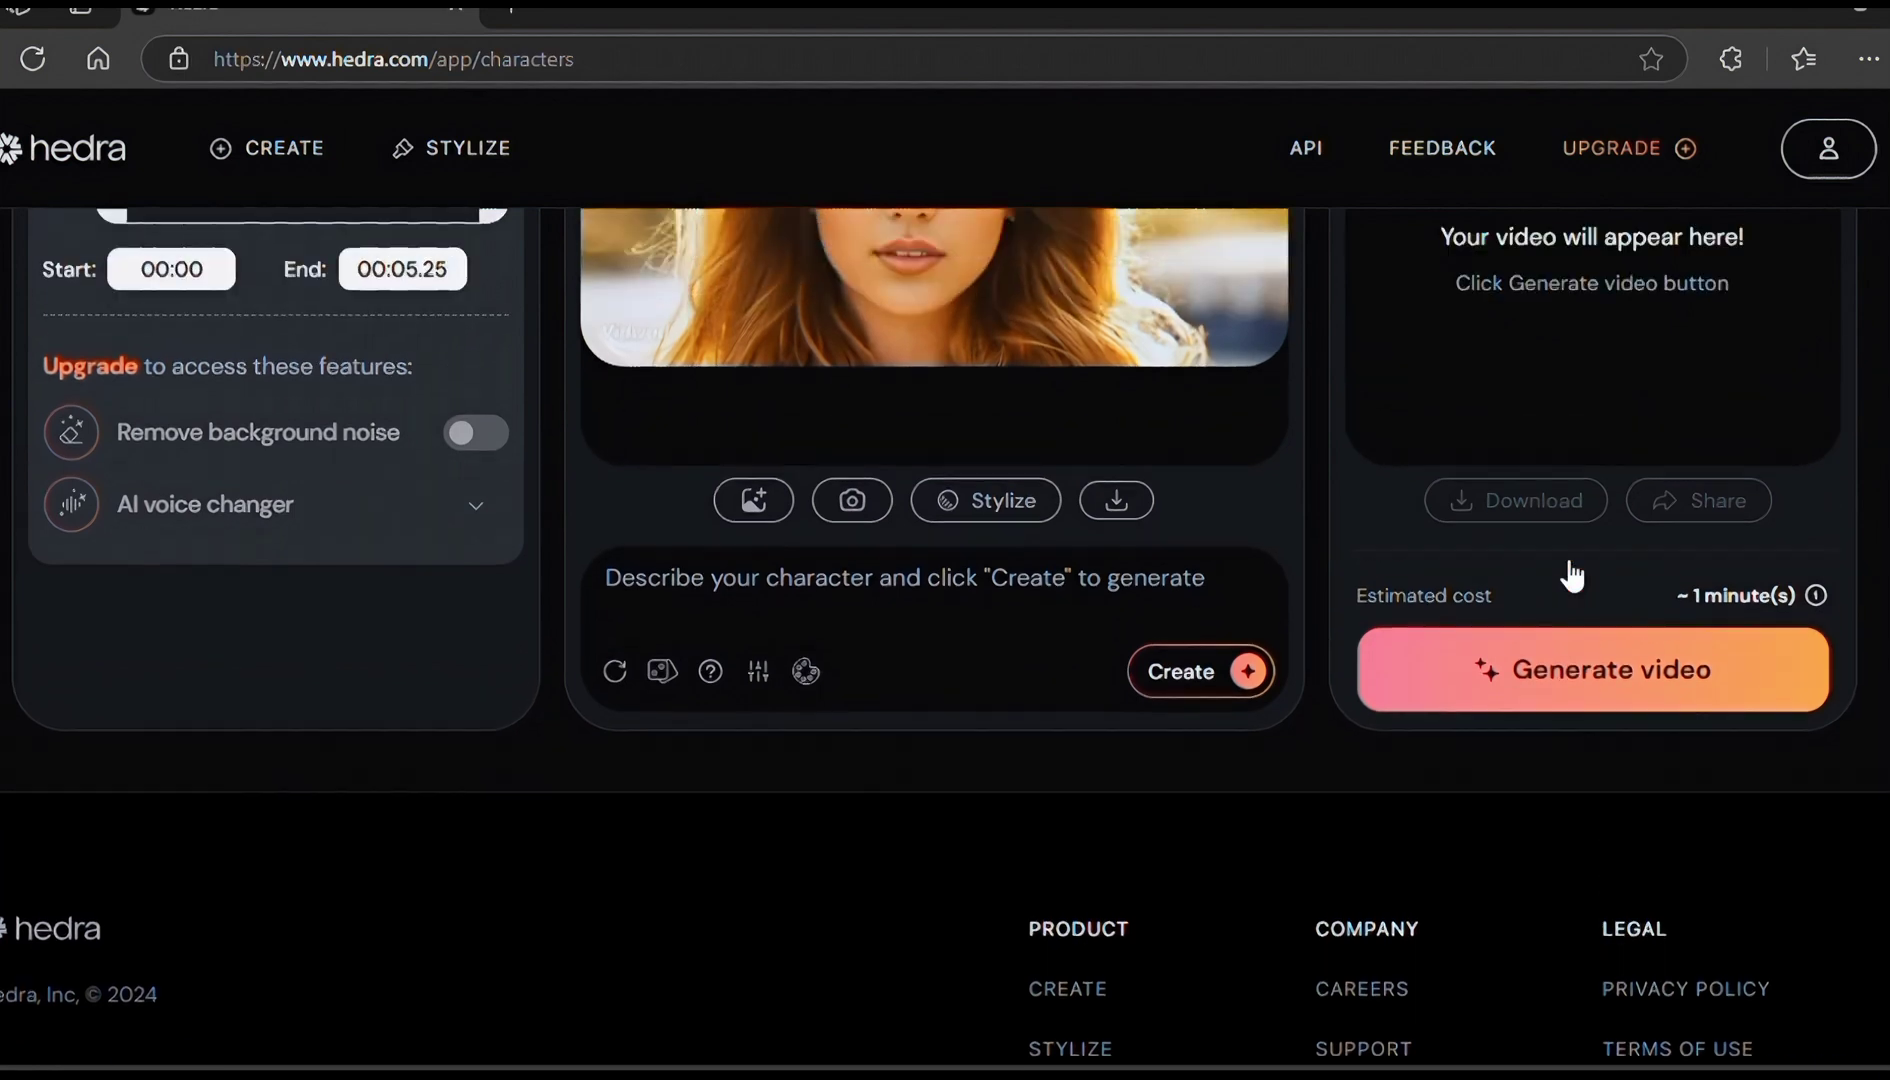
# - Generate the Hedra talking video from the 16:9 portrait and uploaded audio
pyautogui.click(1577, 735)
pyautogui.scroll(-3, 1564, 734)
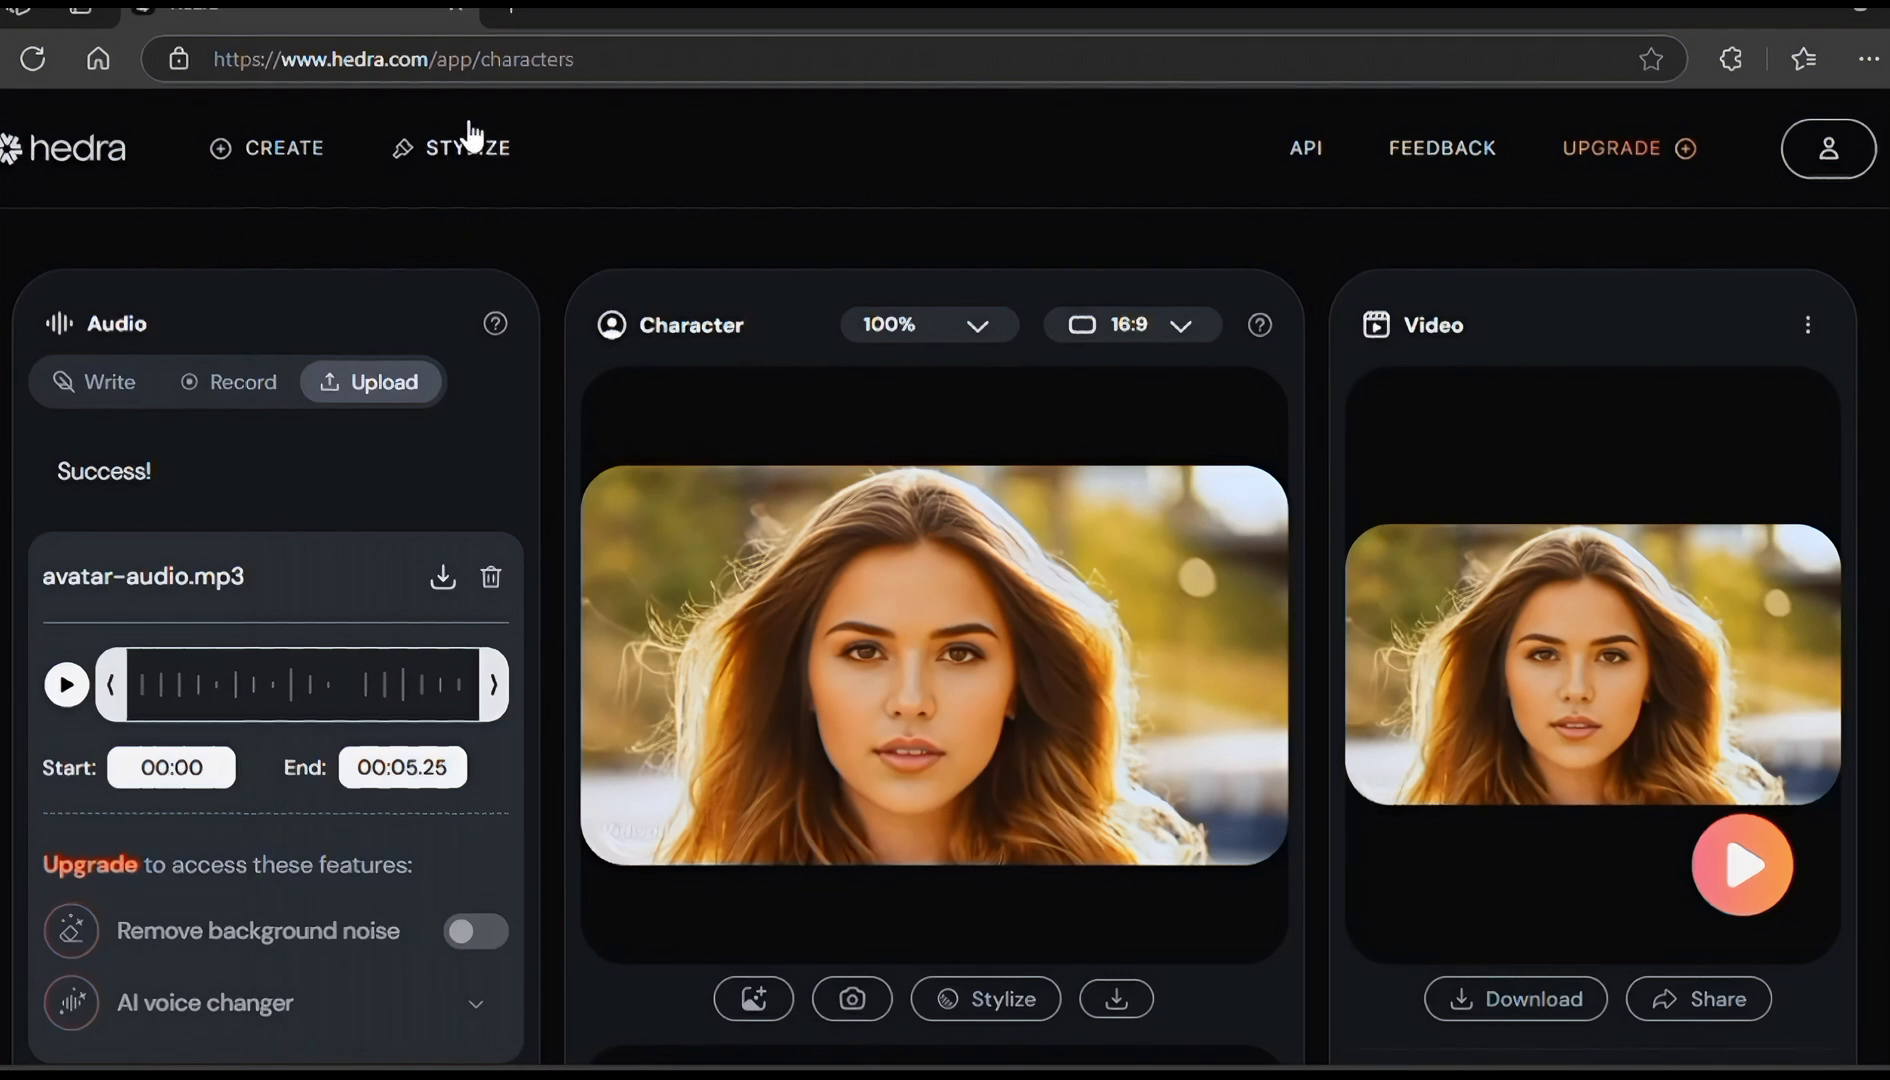
# - Restyle the portrait in Hedra with the Animation 3D style
pyautogui.click(466, 160)
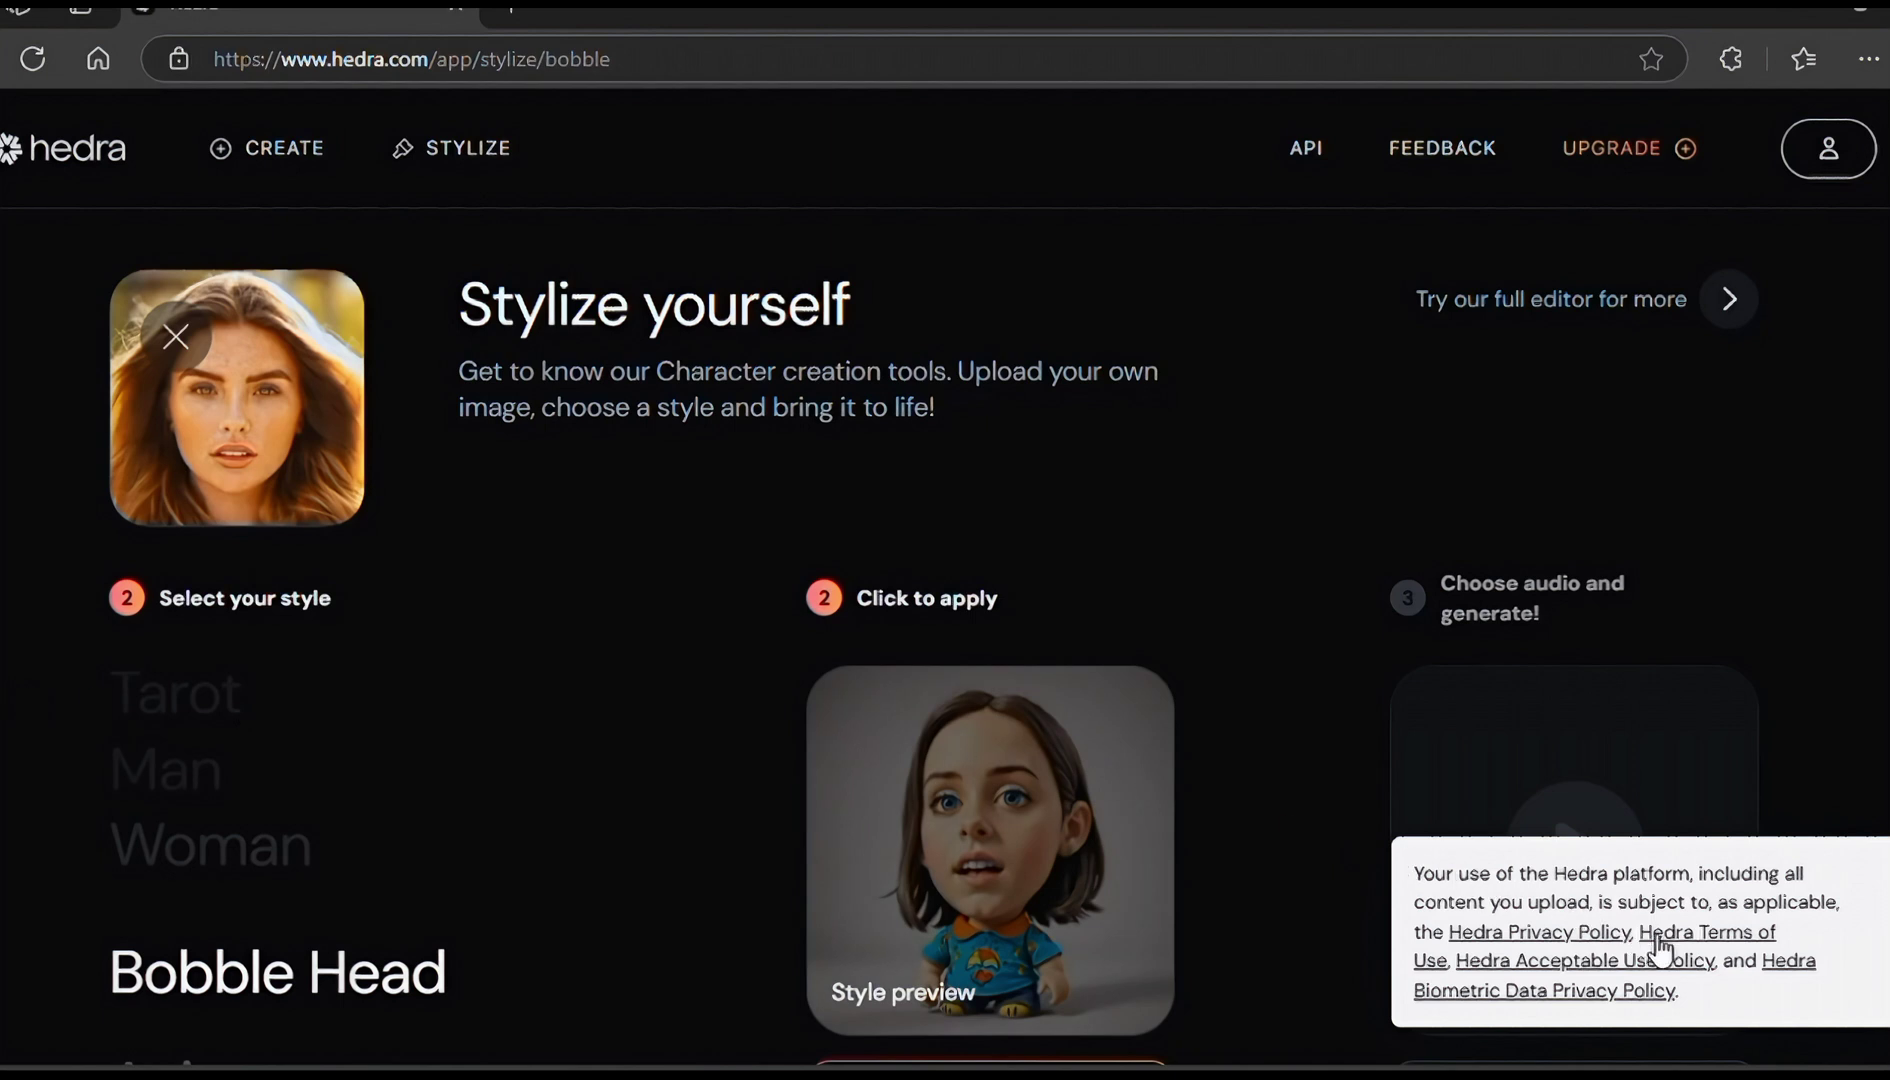
pyautogui.scroll(-2, 245, 830)
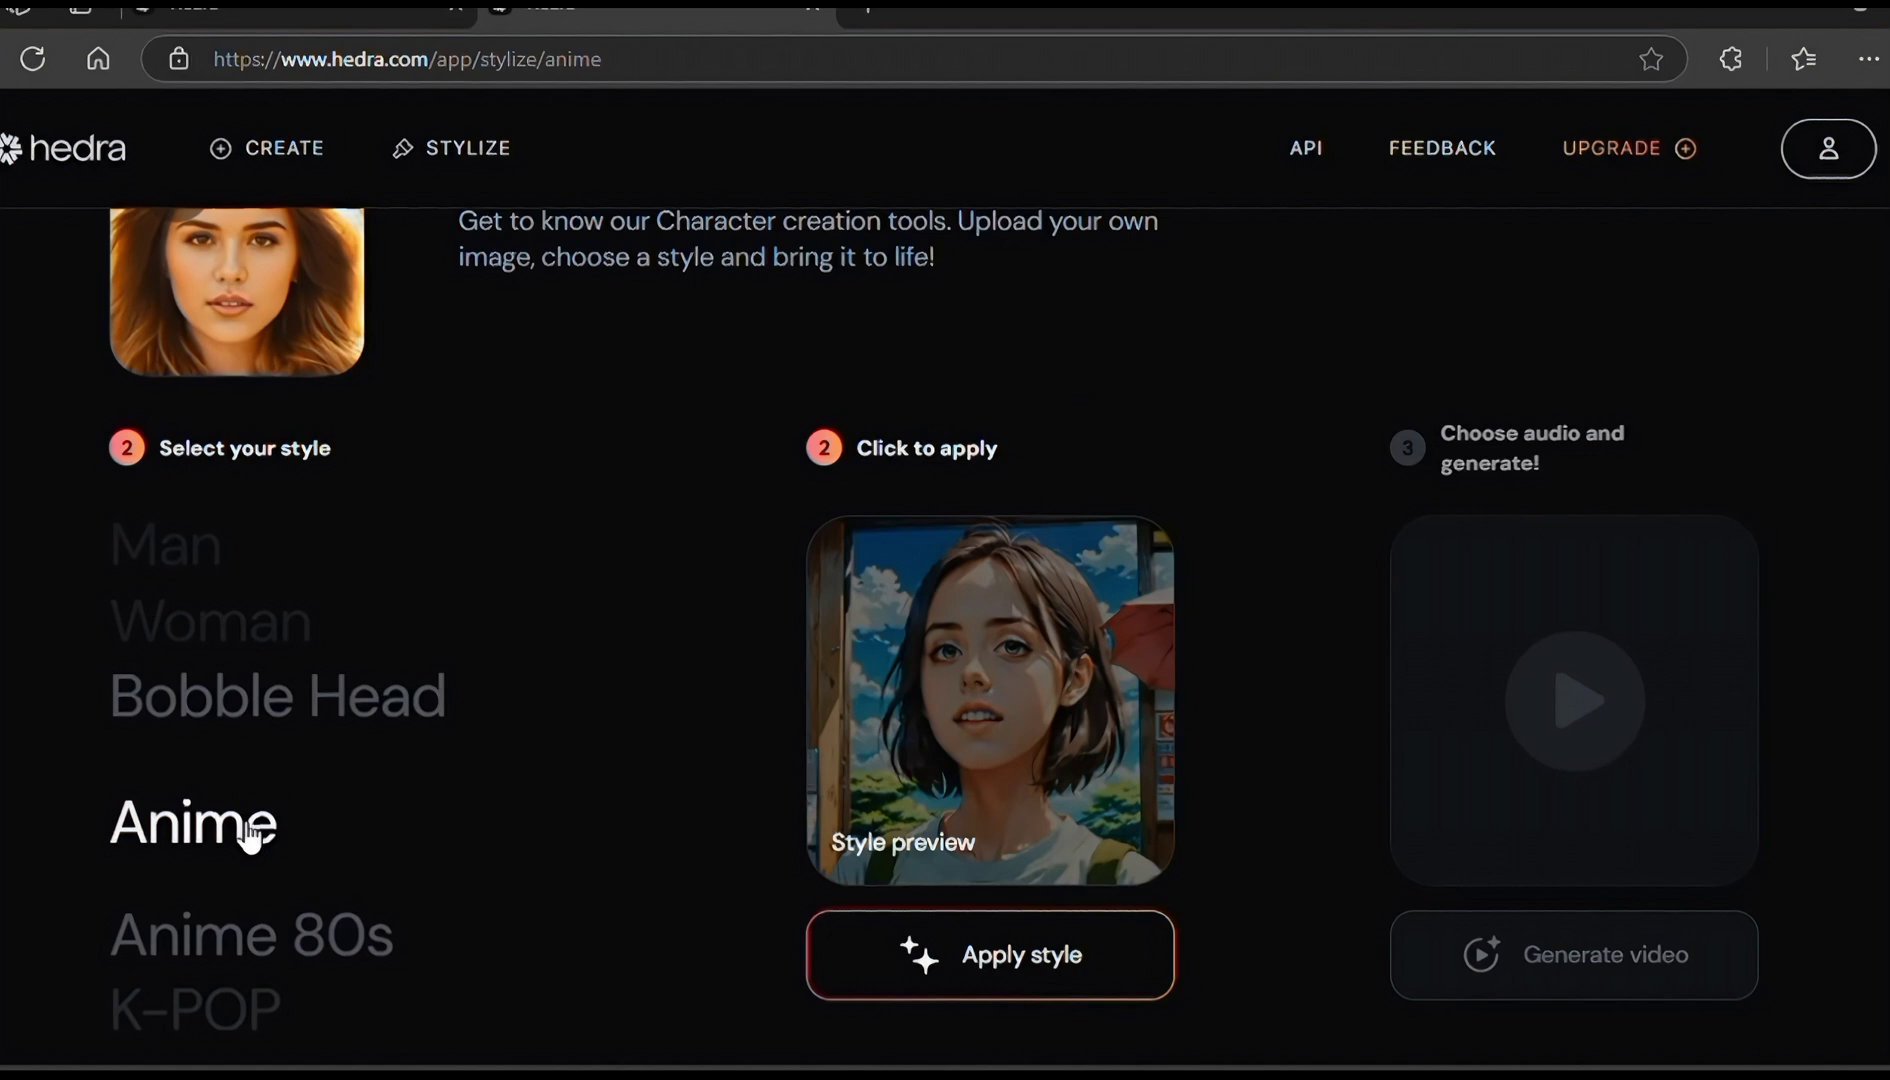
pyautogui.scroll(-1, 250, 838)
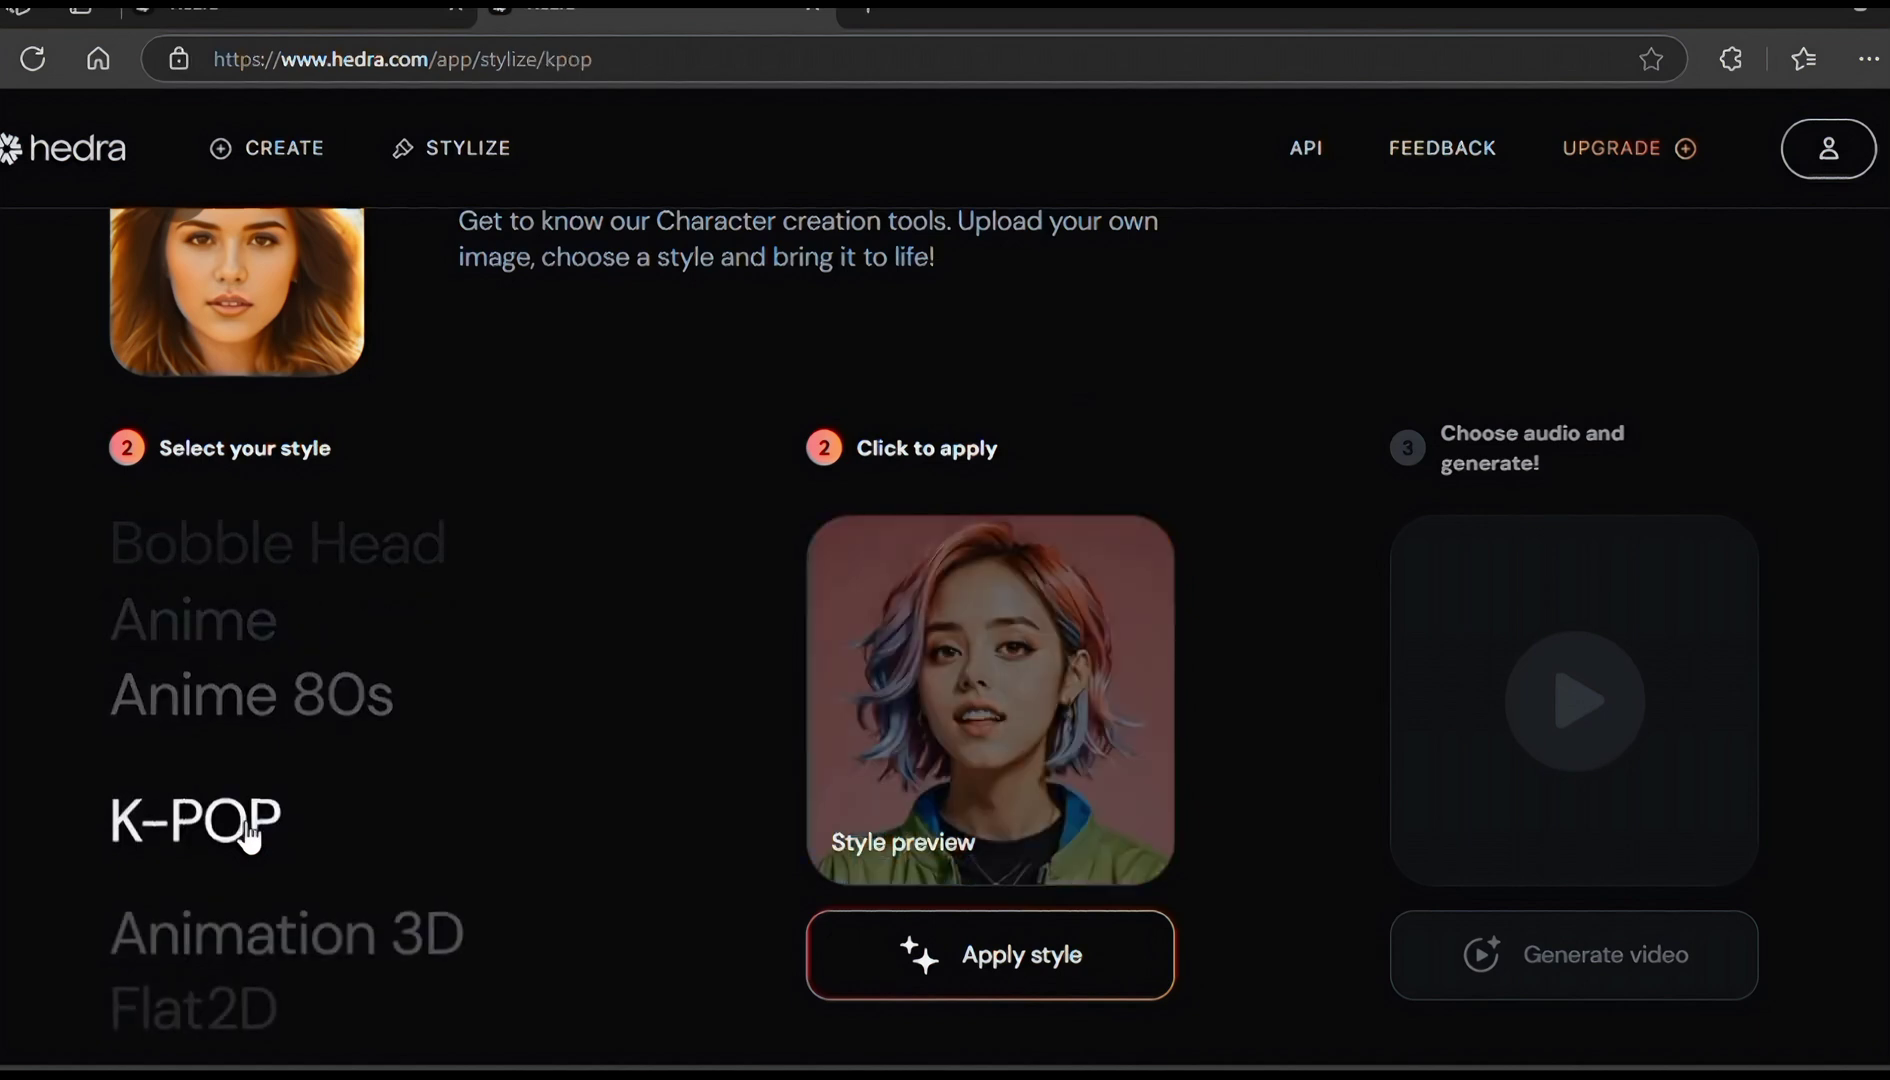
pyautogui.scroll(2, 250, 838)
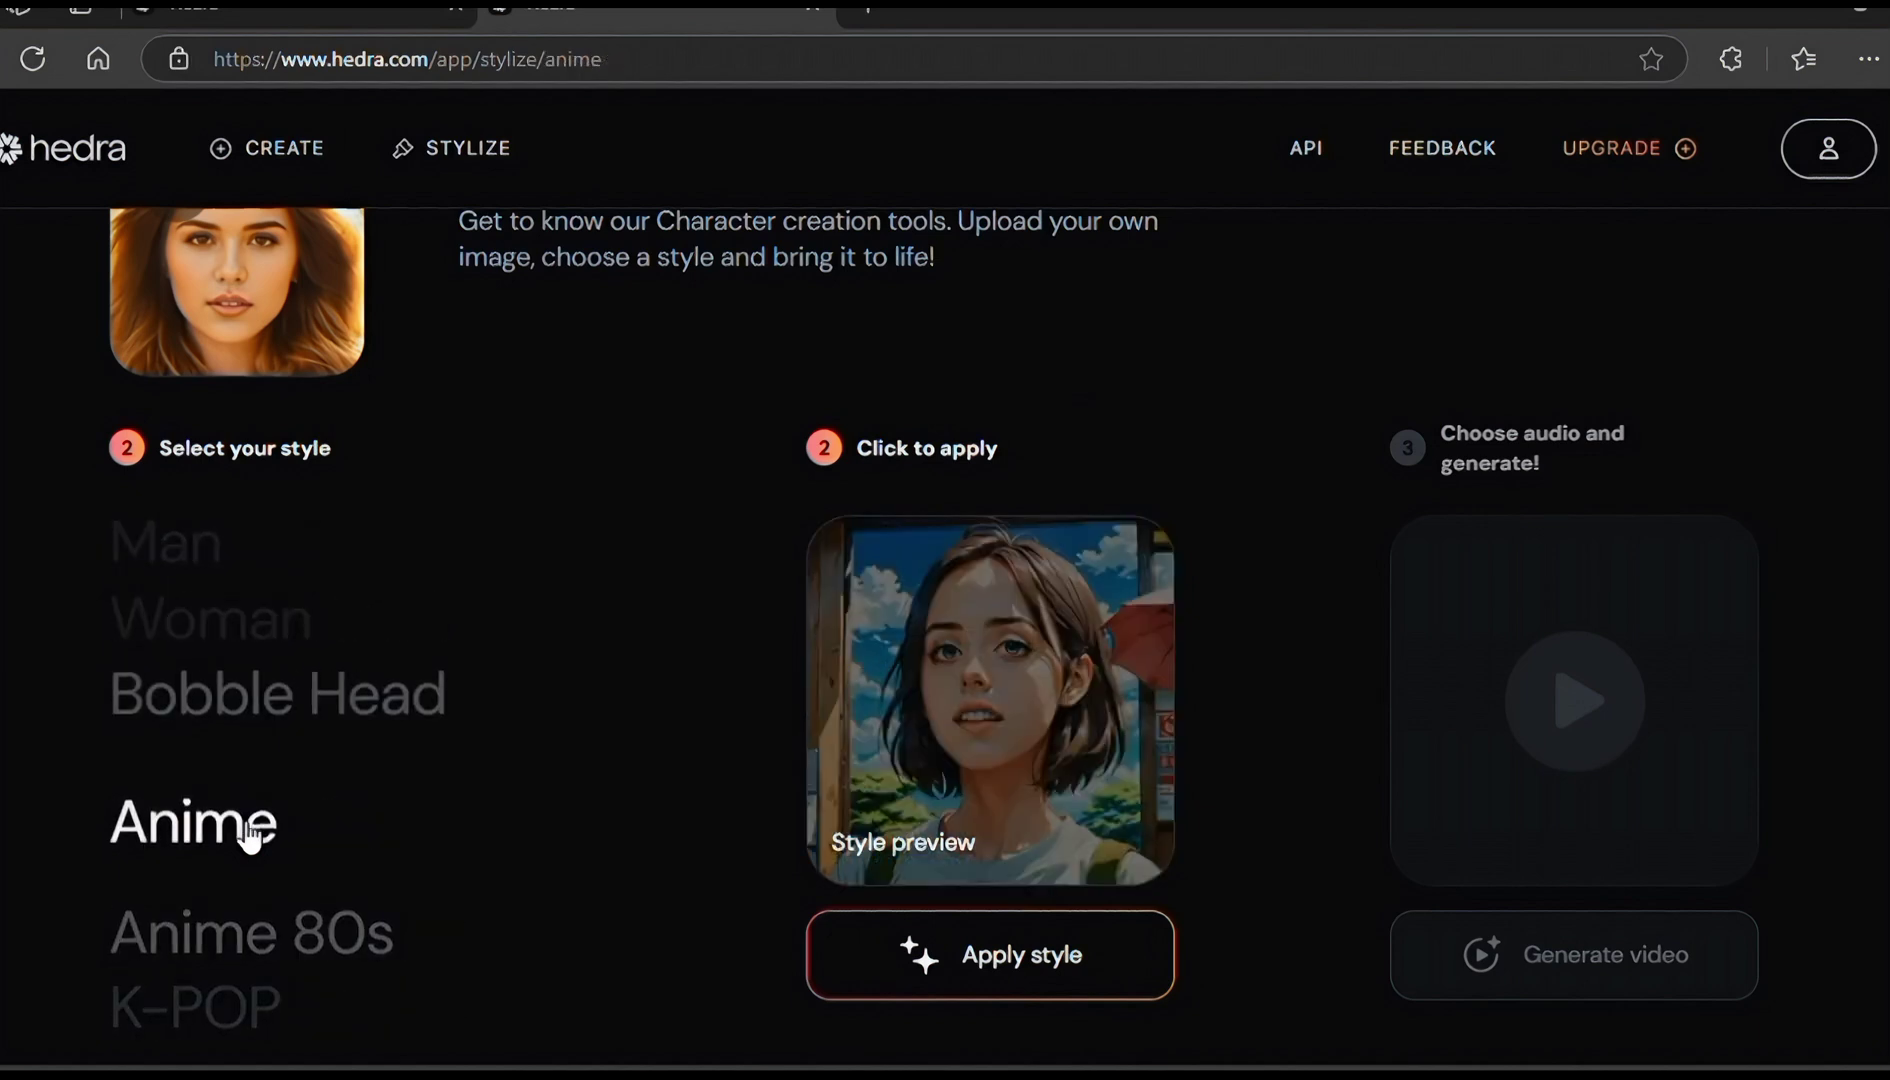
pyautogui.scroll(-3, 250, 838)
pyautogui.click(1030, 955)
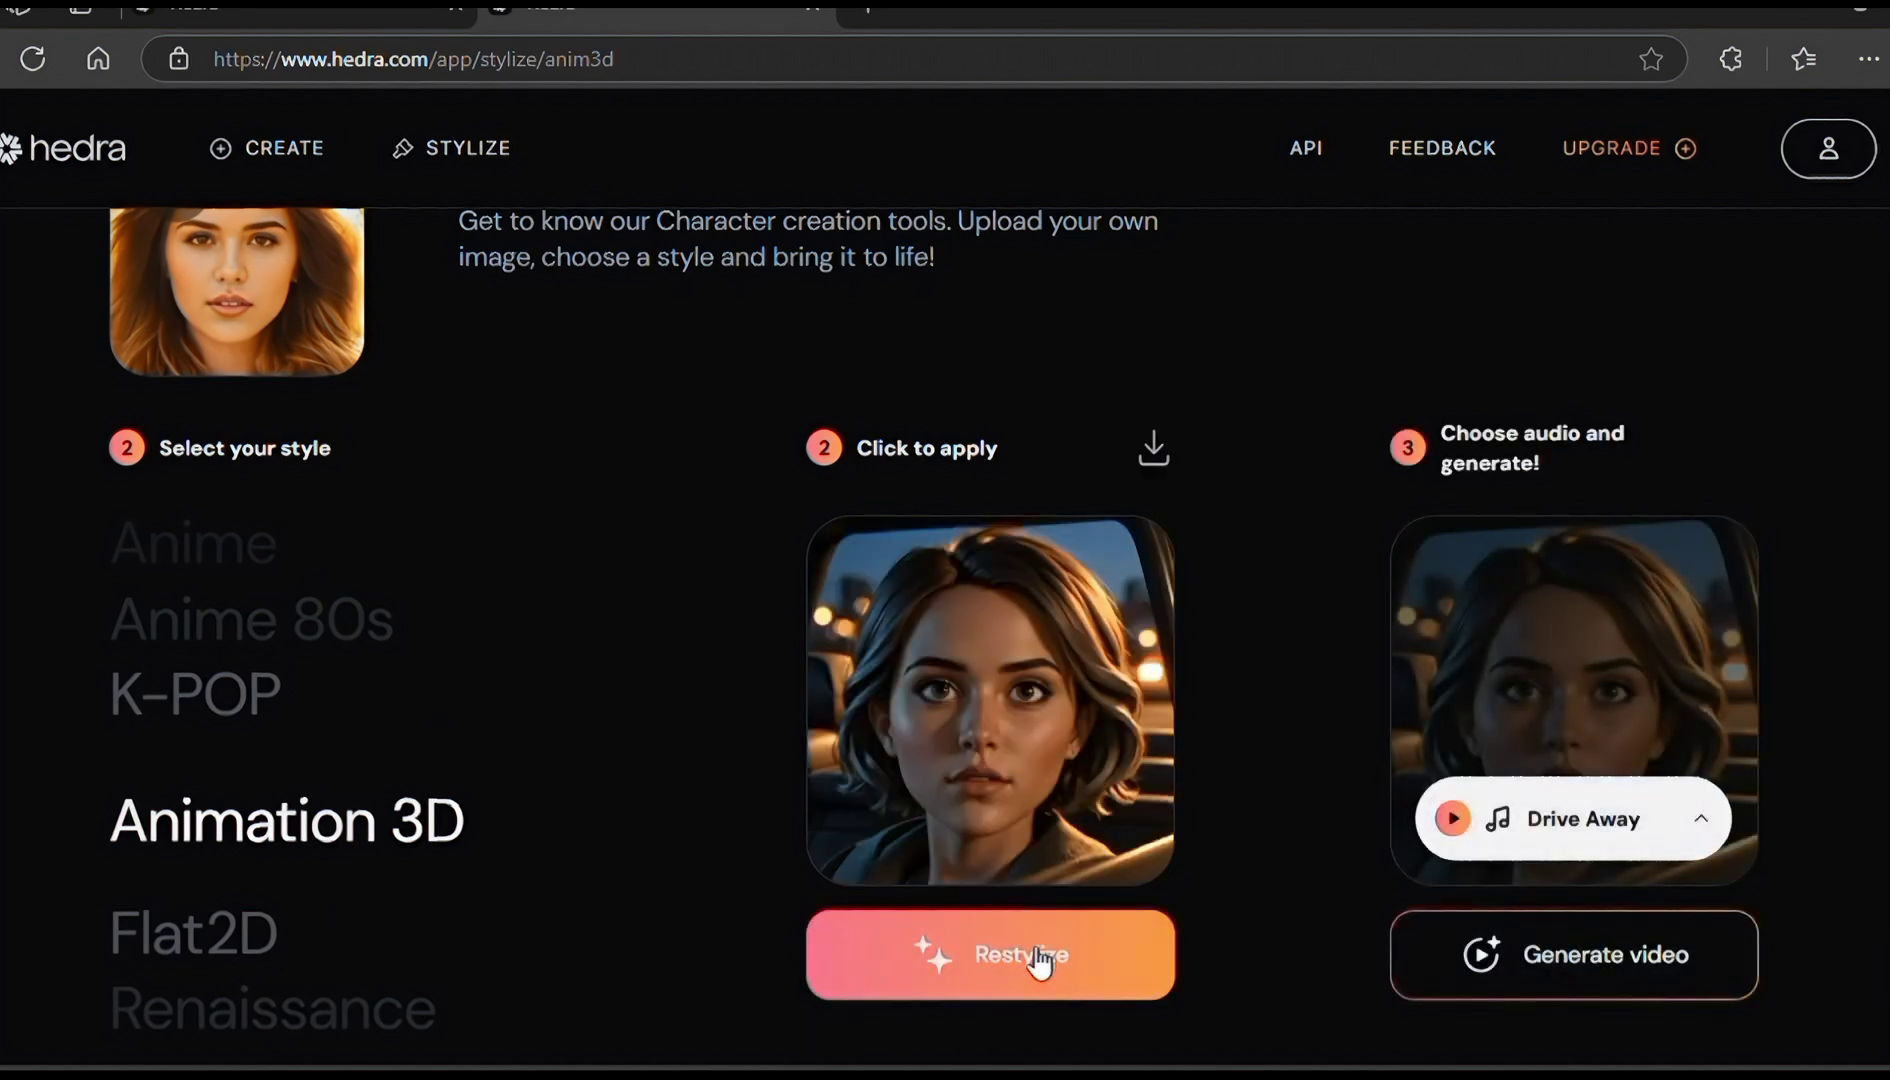
# - Keep the Drive Away audio track and generate the talking video
pyautogui.click(1697, 856)
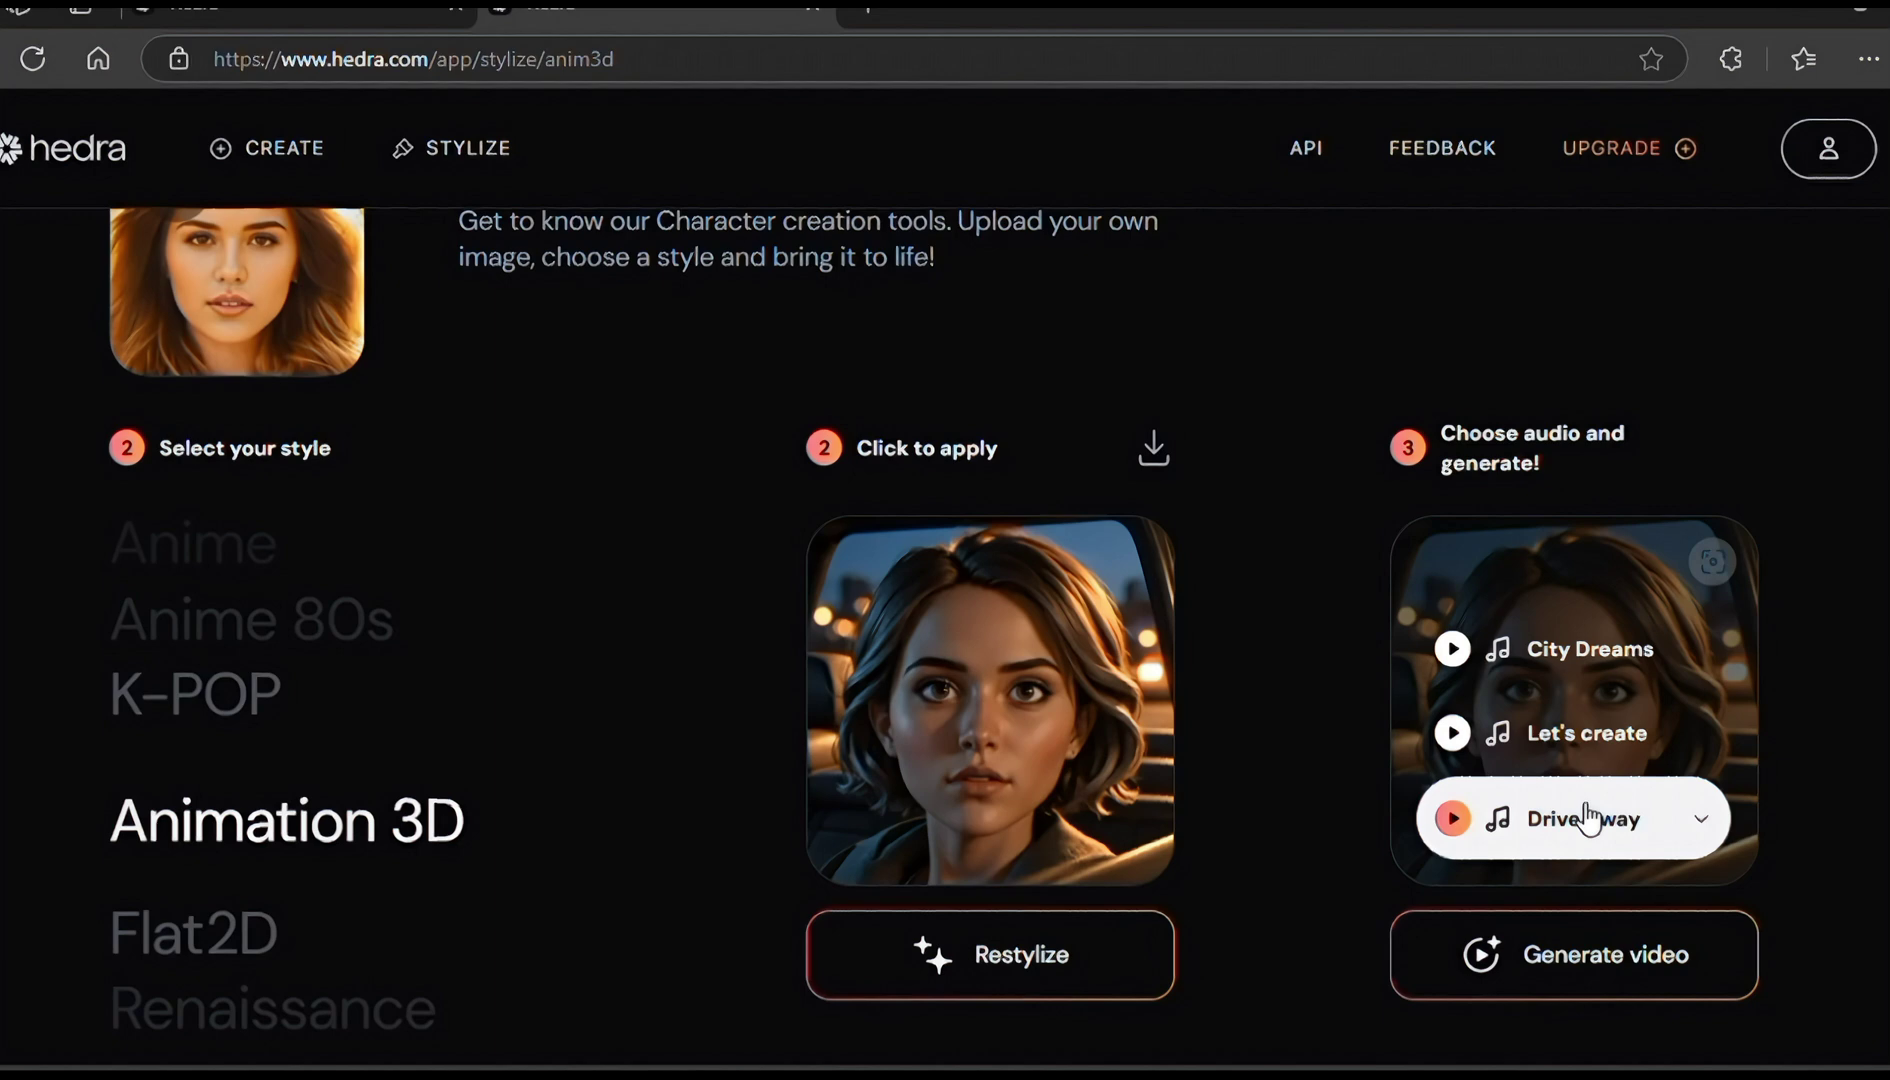
pyautogui.scroll(-5, 1578, 810)
pyautogui.scroll(5, 1578, 810)
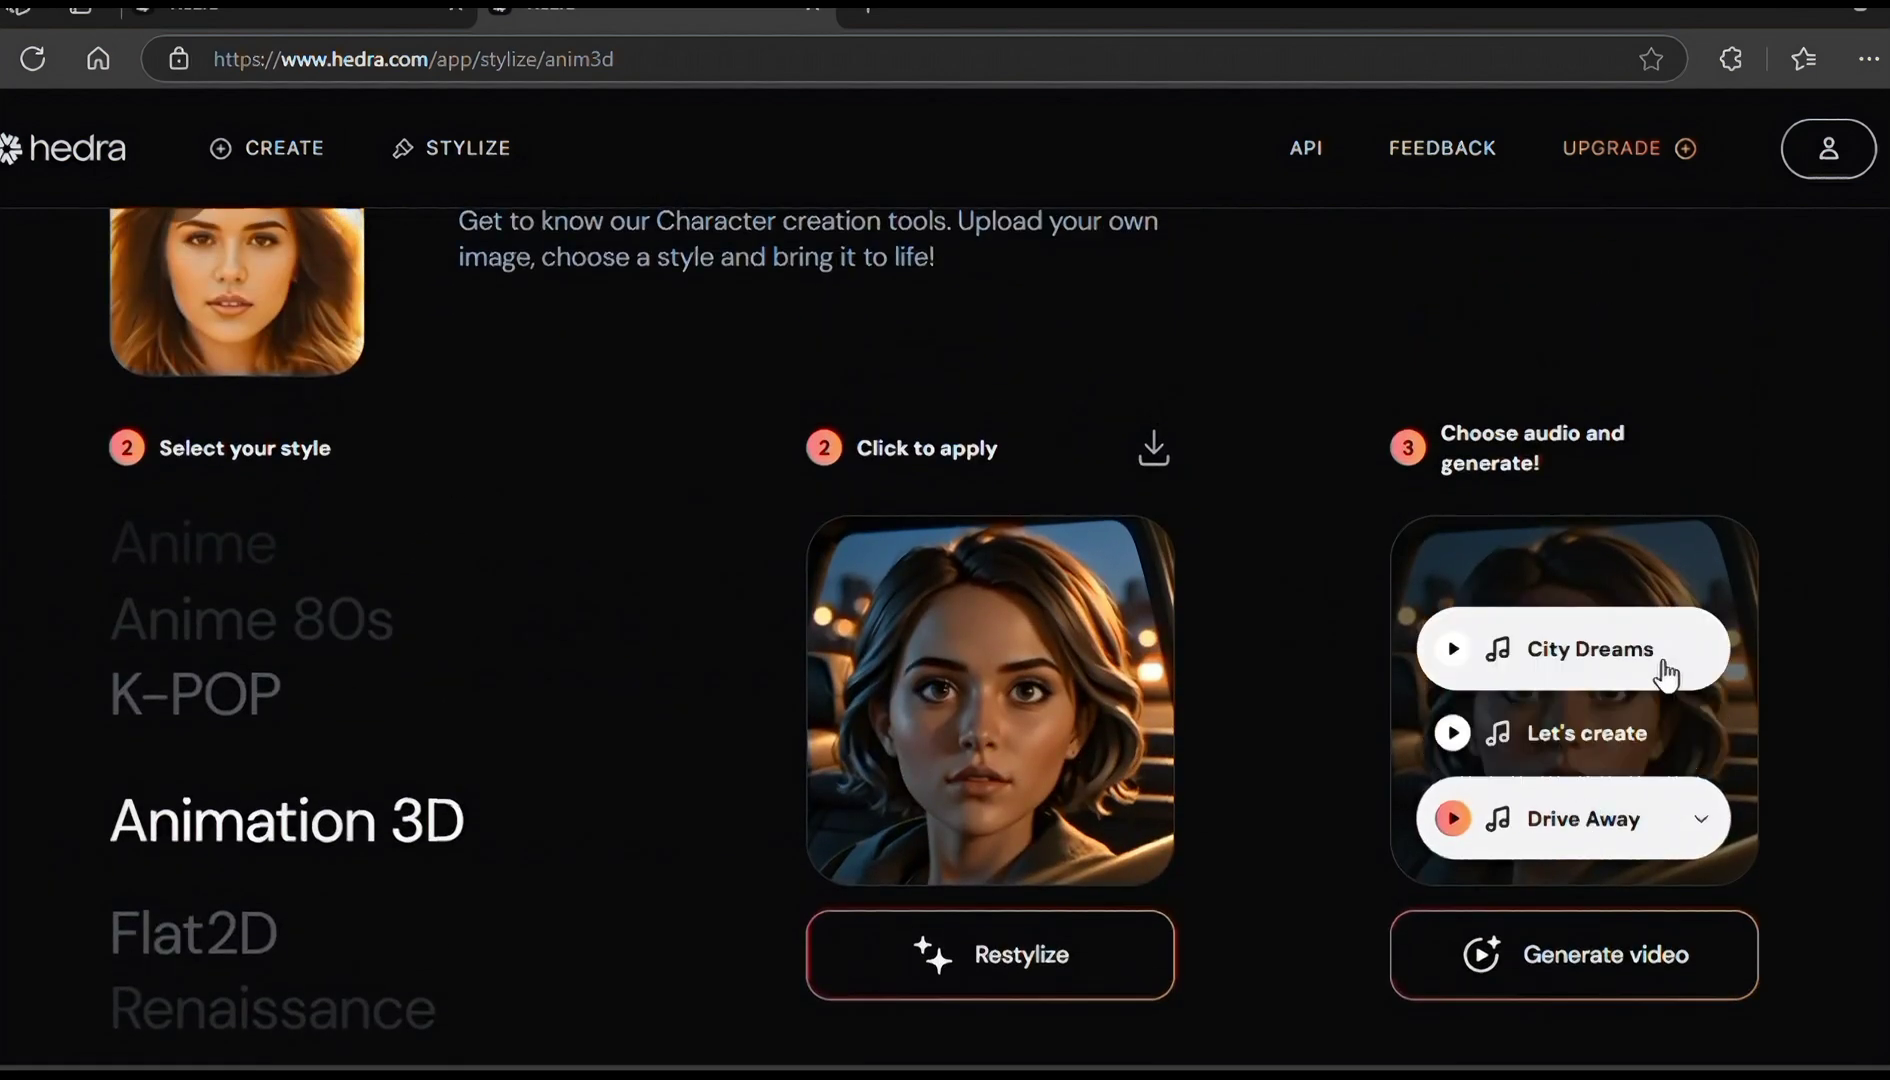
pyautogui.click(1543, 960)
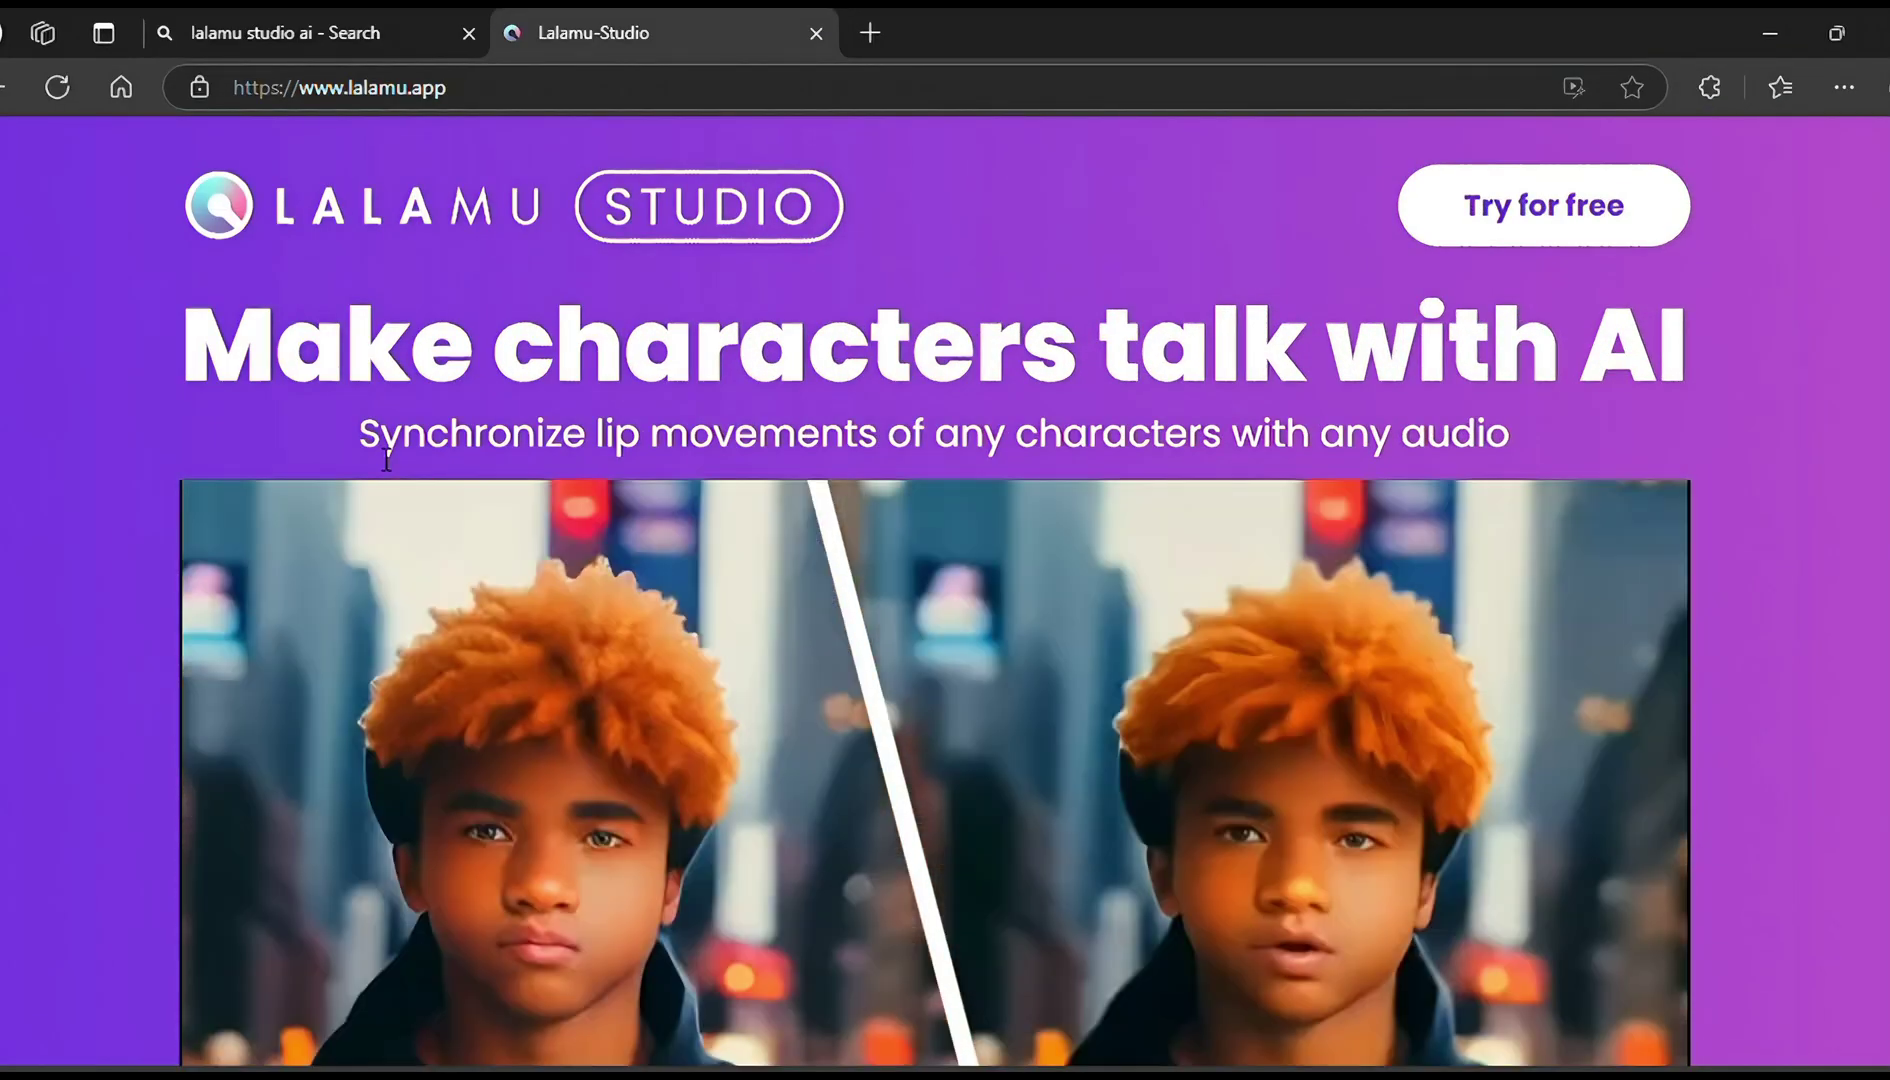
# - Scroll the Lalamu Studio site down to the 'NOW ON Canva' section with Try for free
pyautogui.scroll(-3, 1576, 320)
pyautogui.scroll(3, 1576, 320)
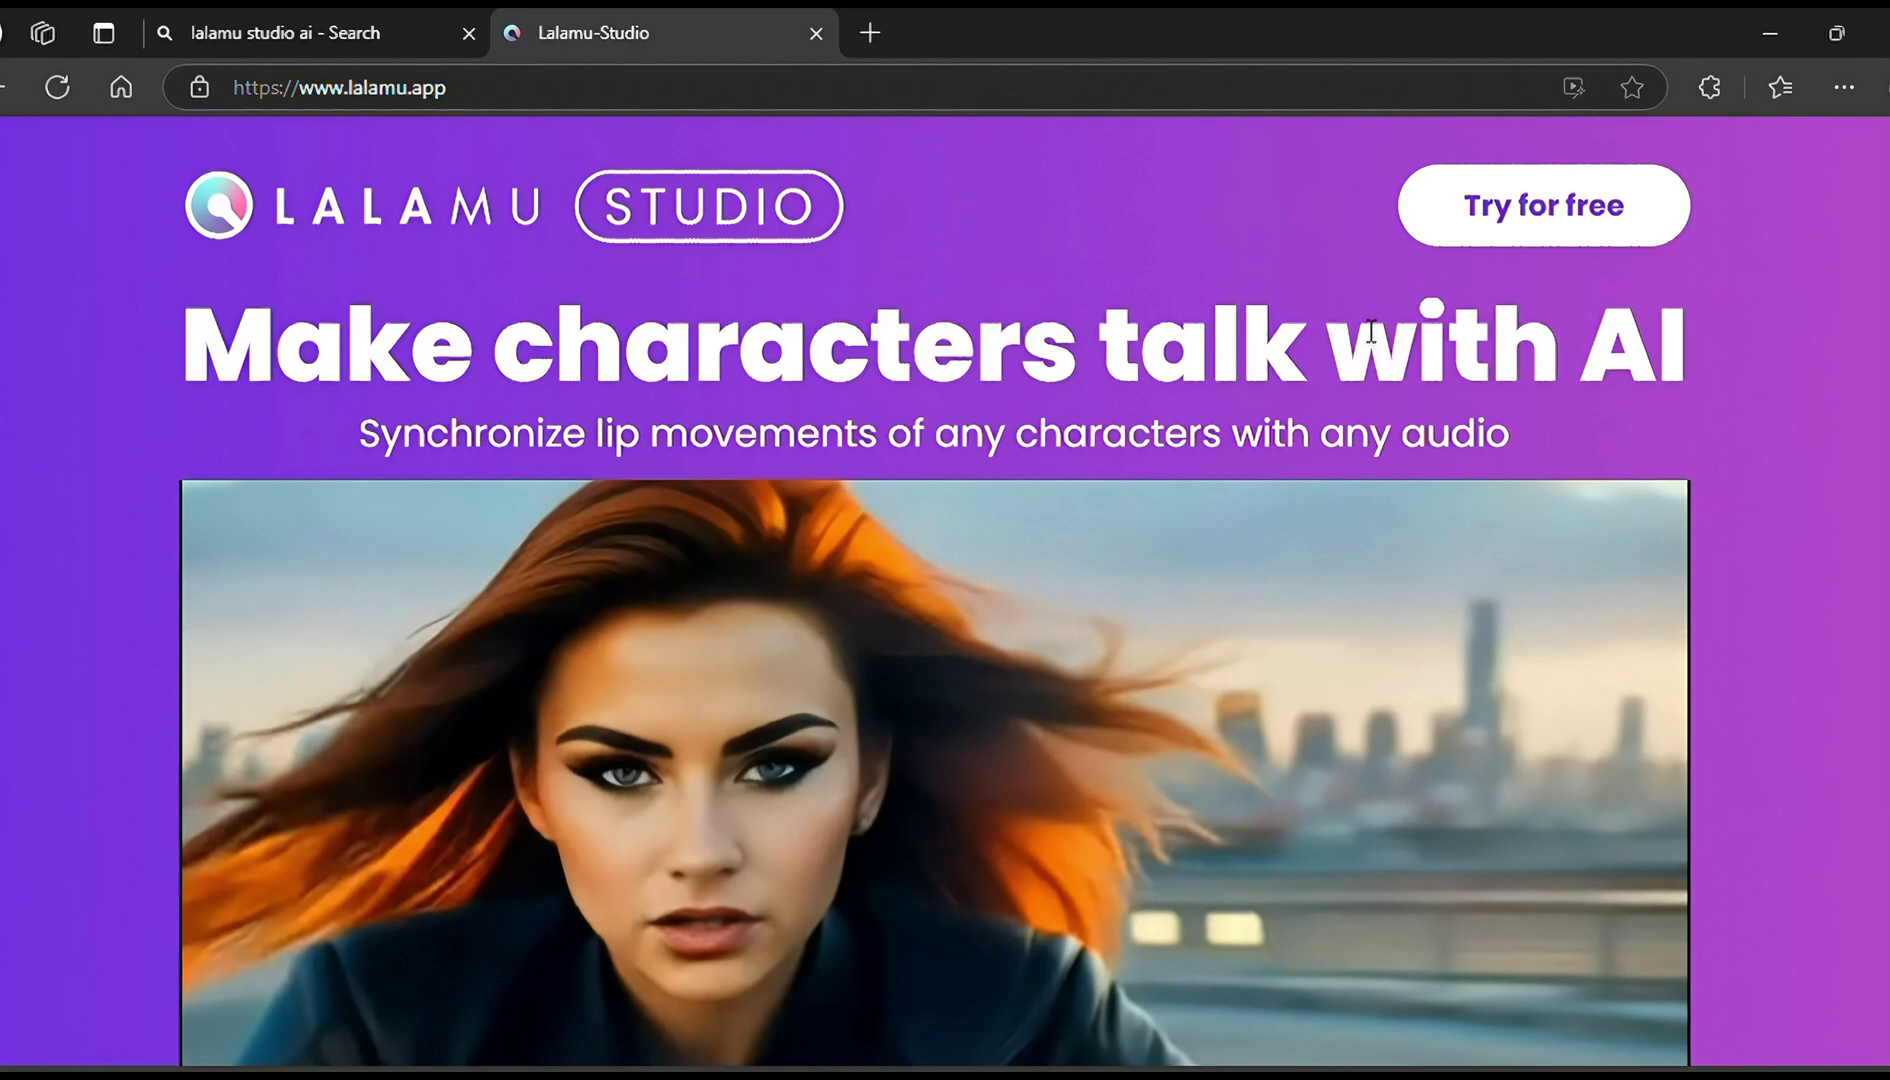
pyautogui.scroll(-4, 907, 633)
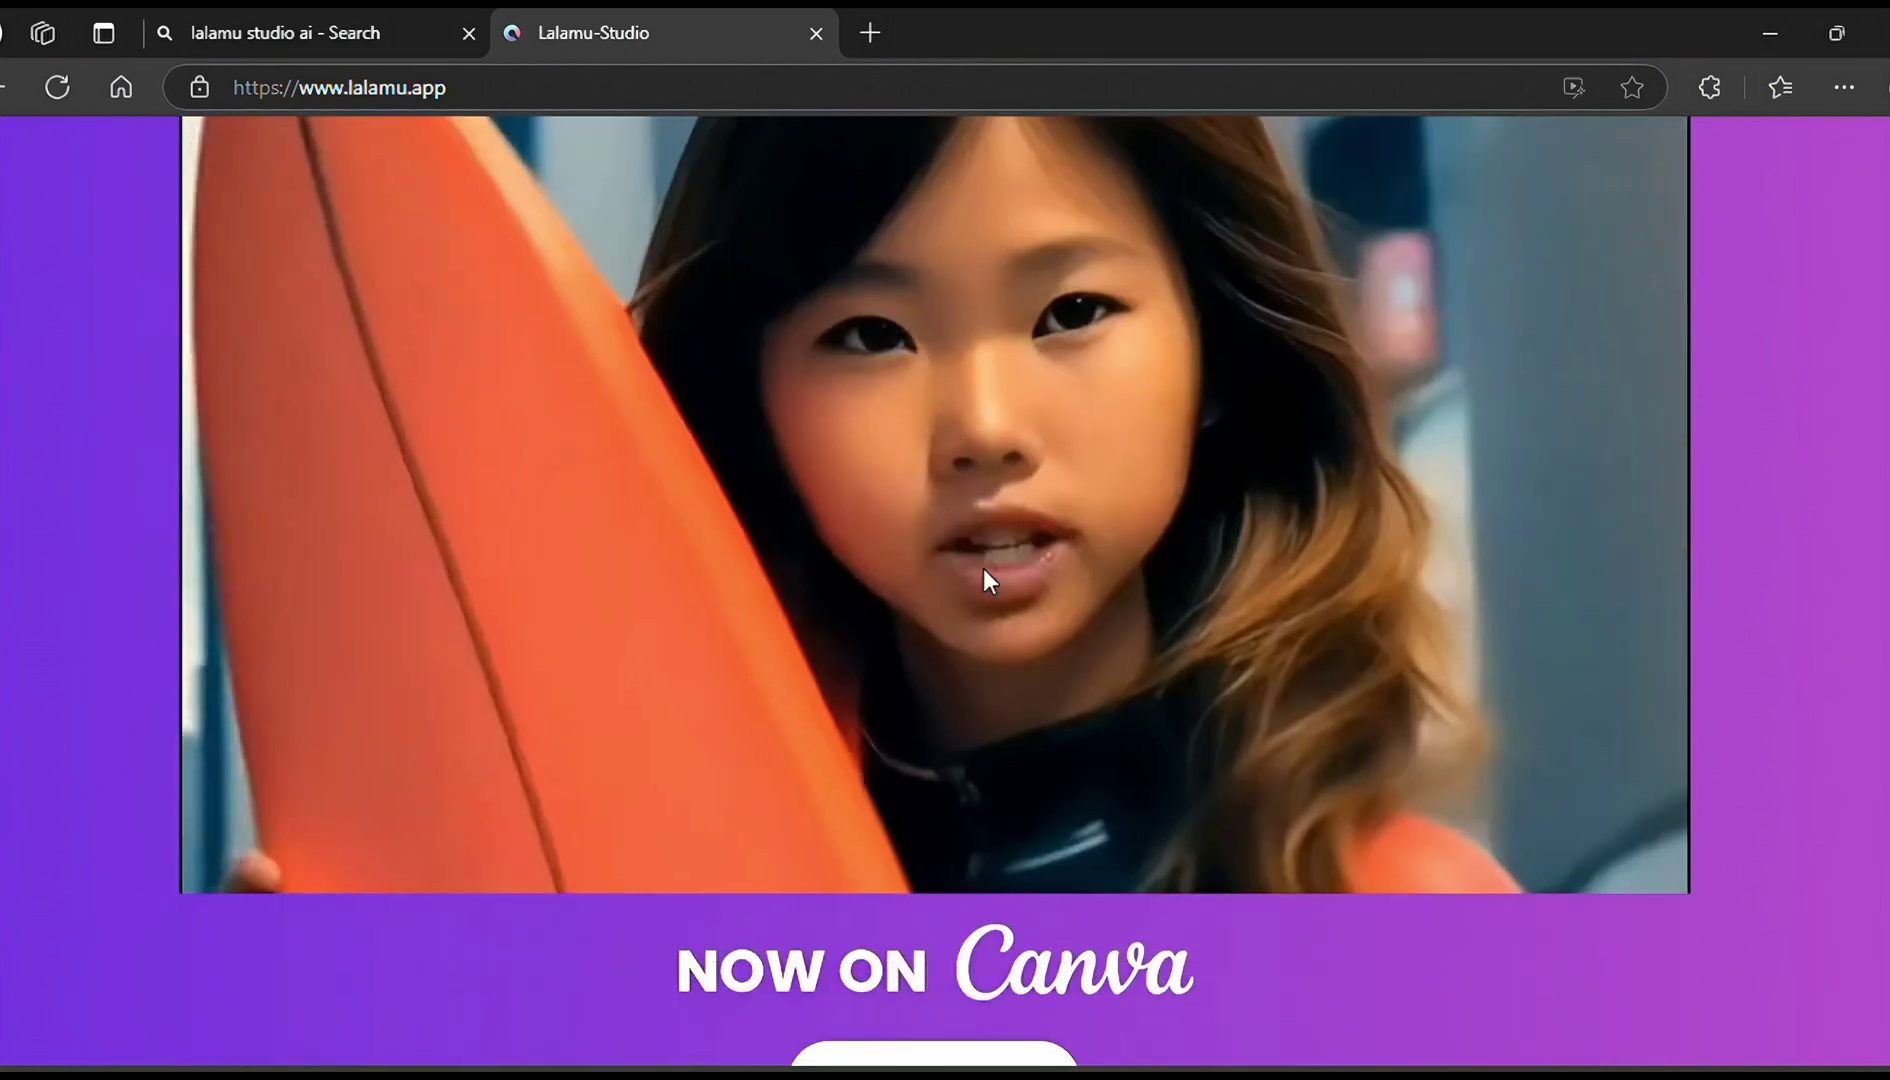
pyautogui.scroll(-3, 983, 570)
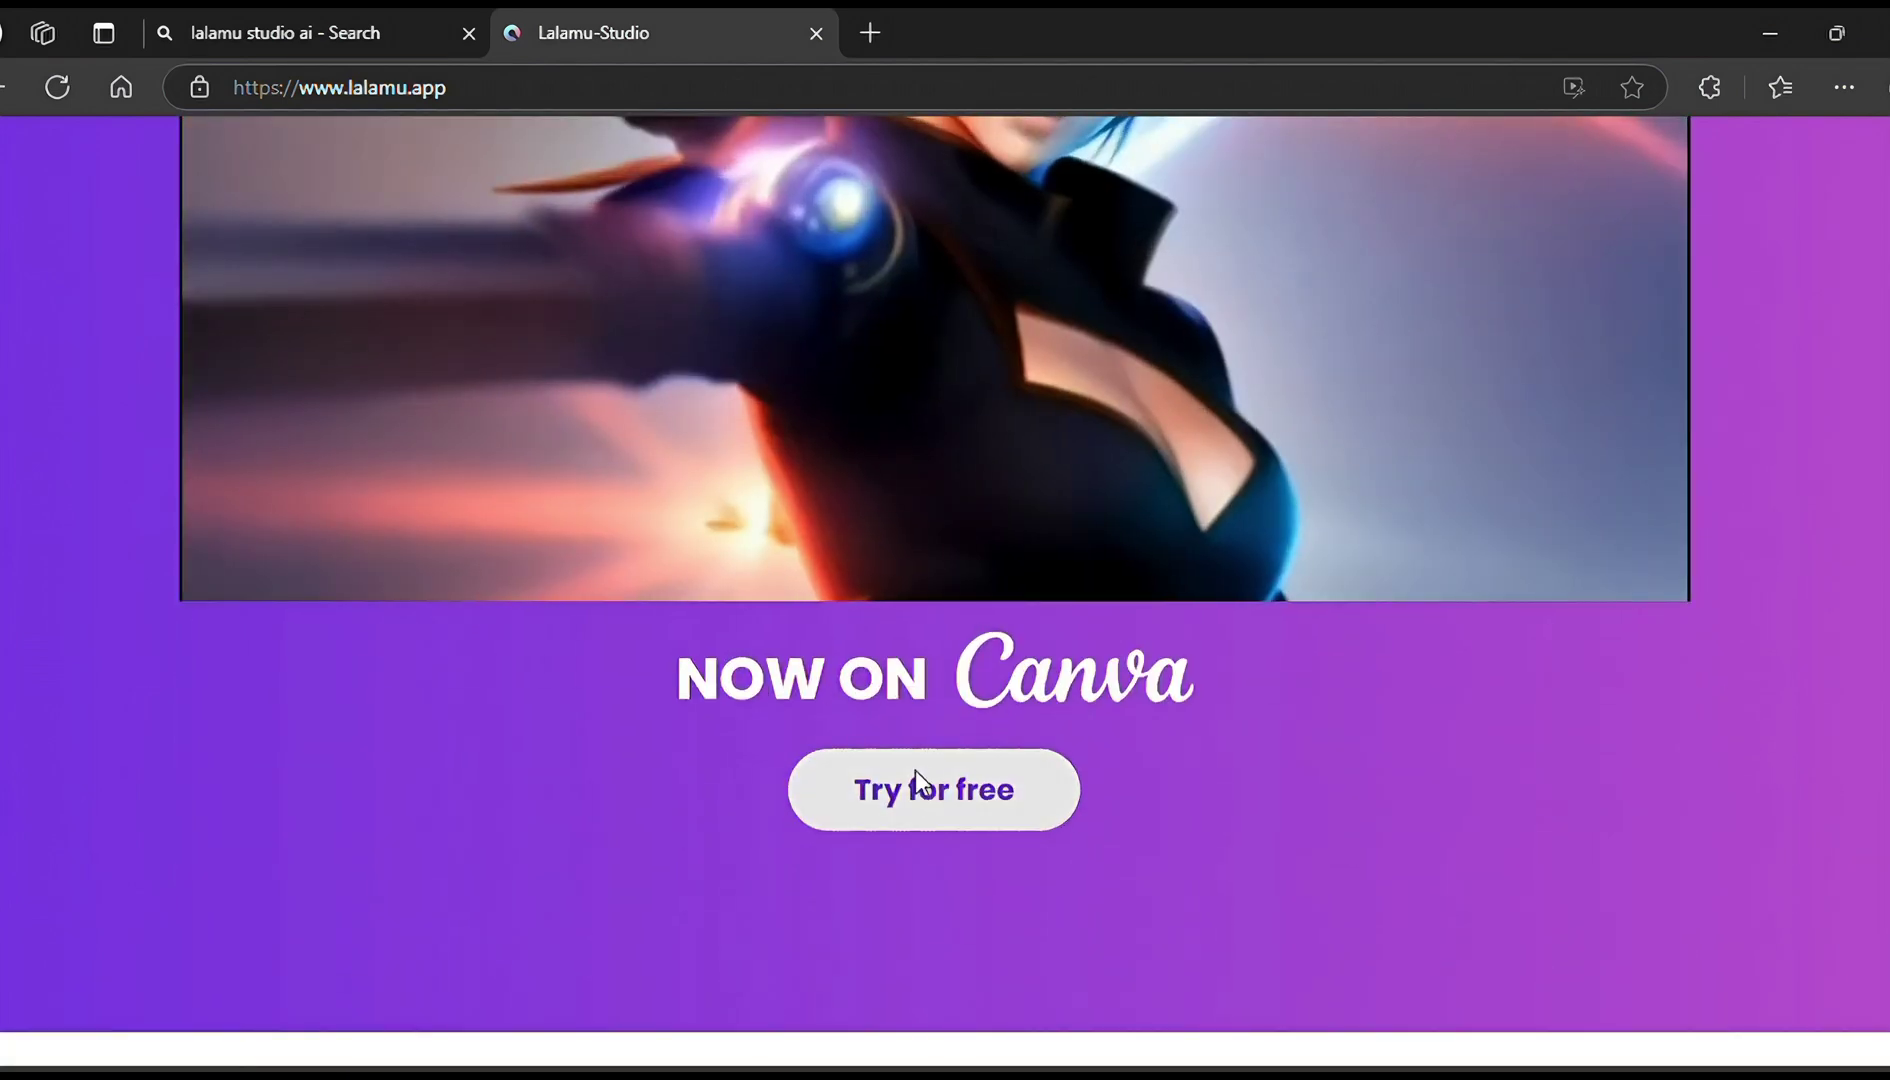
# - Try Lalamu Studio free on Canva, using it in a new Video (1080p) design
pyautogui.click(915, 789)
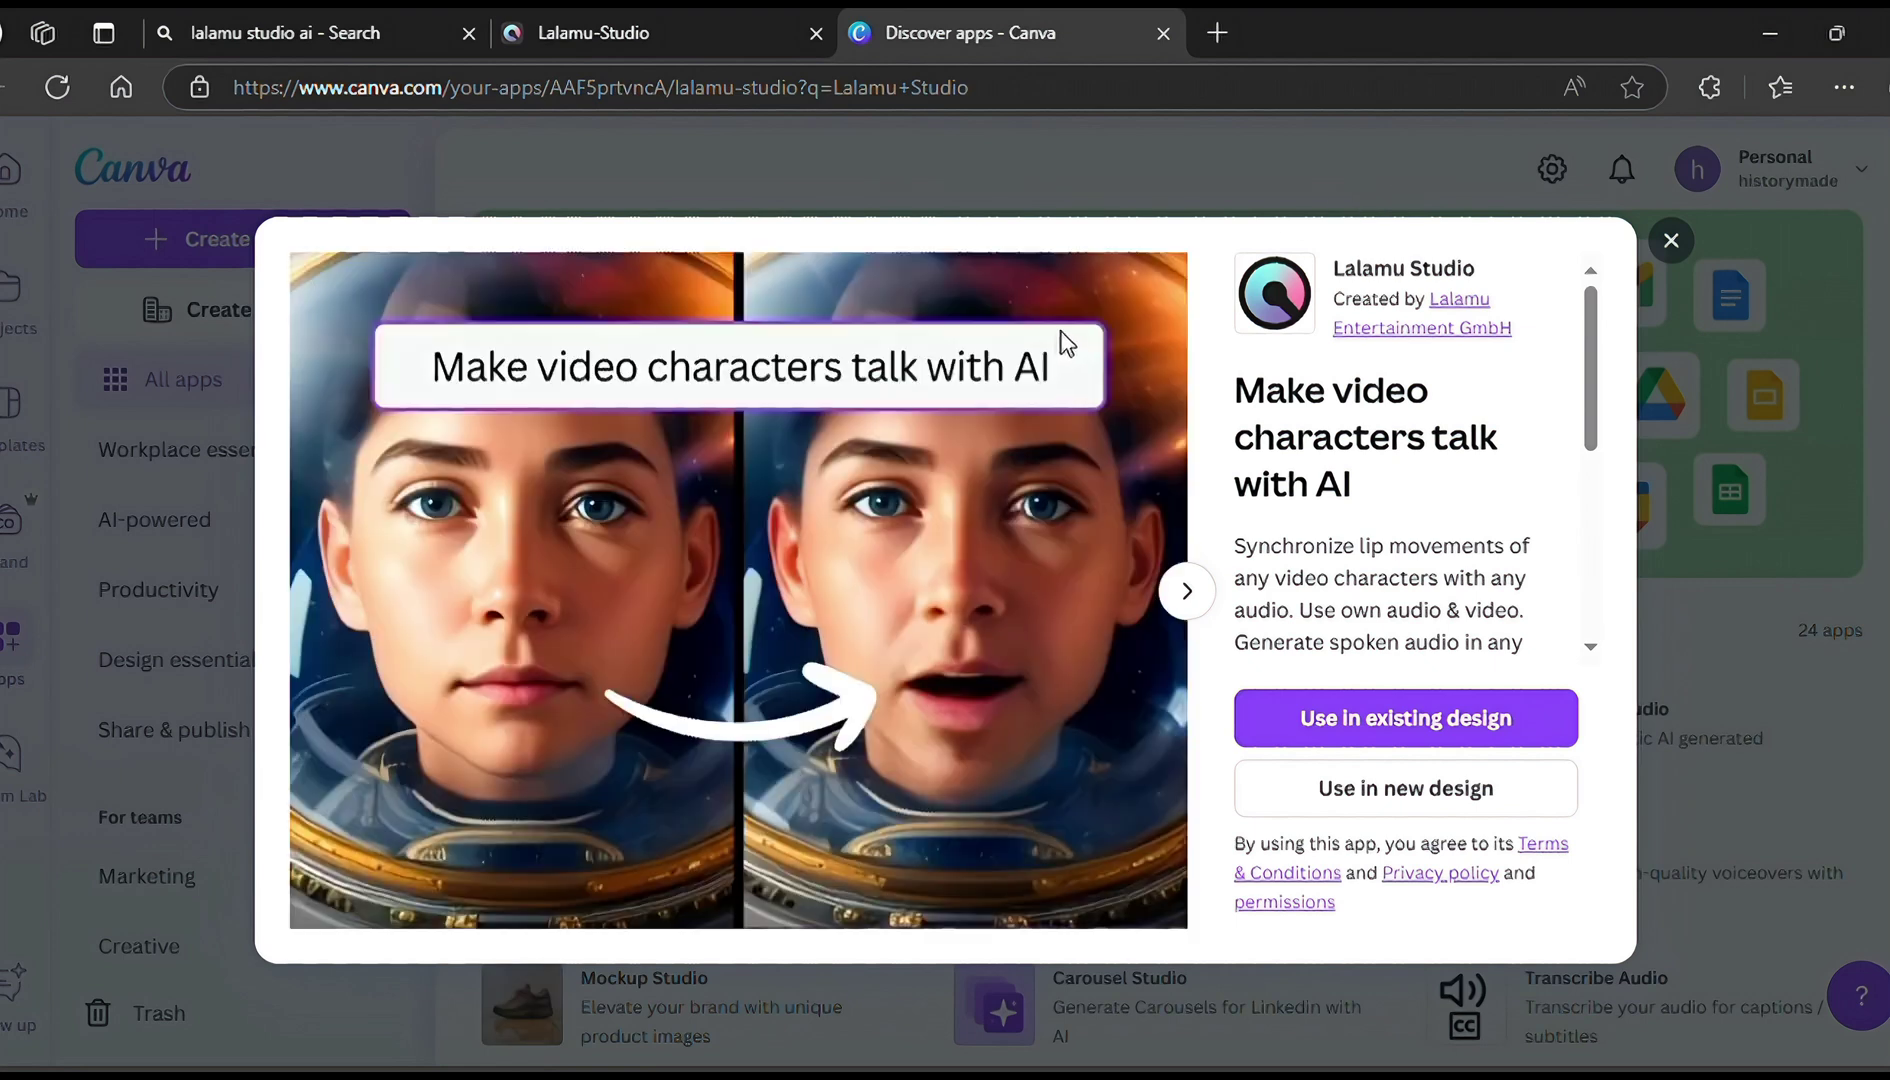
pyautogui.click(1378, 796)
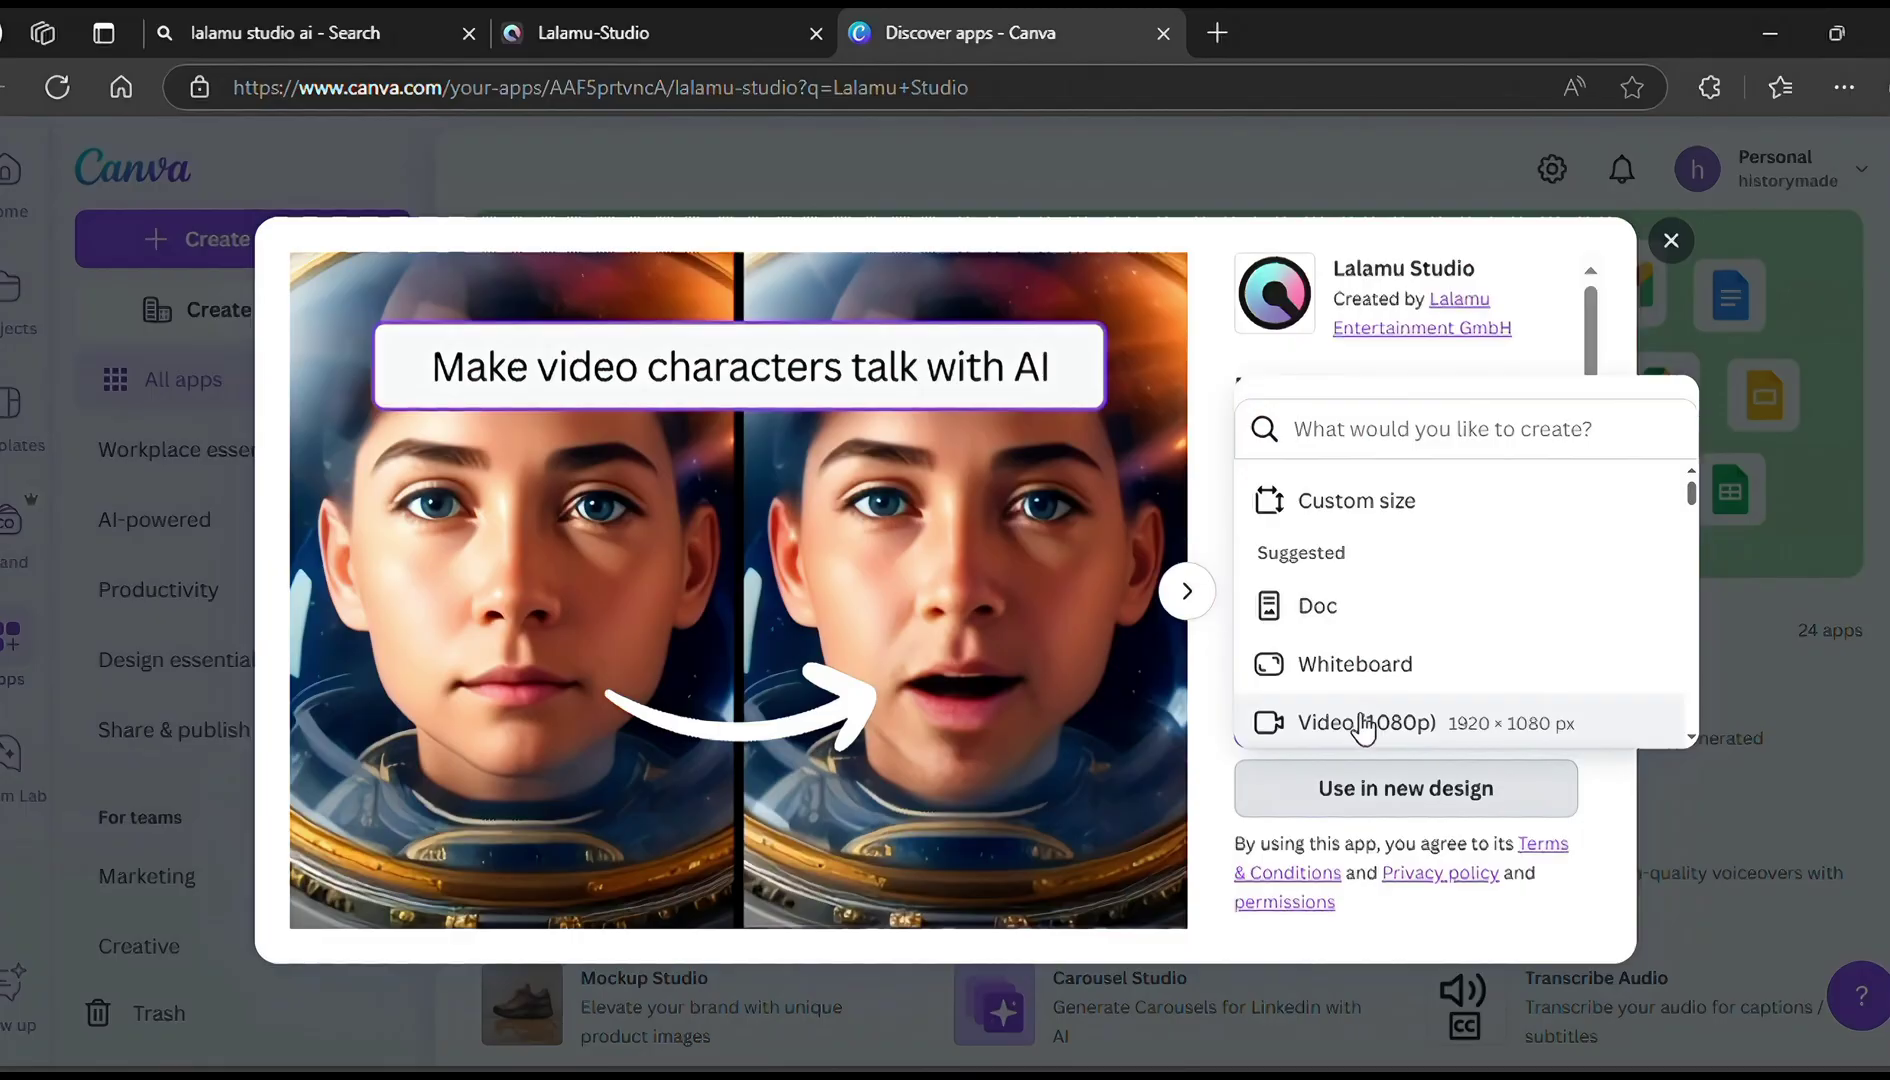
pyautogui.click(1364, 723)
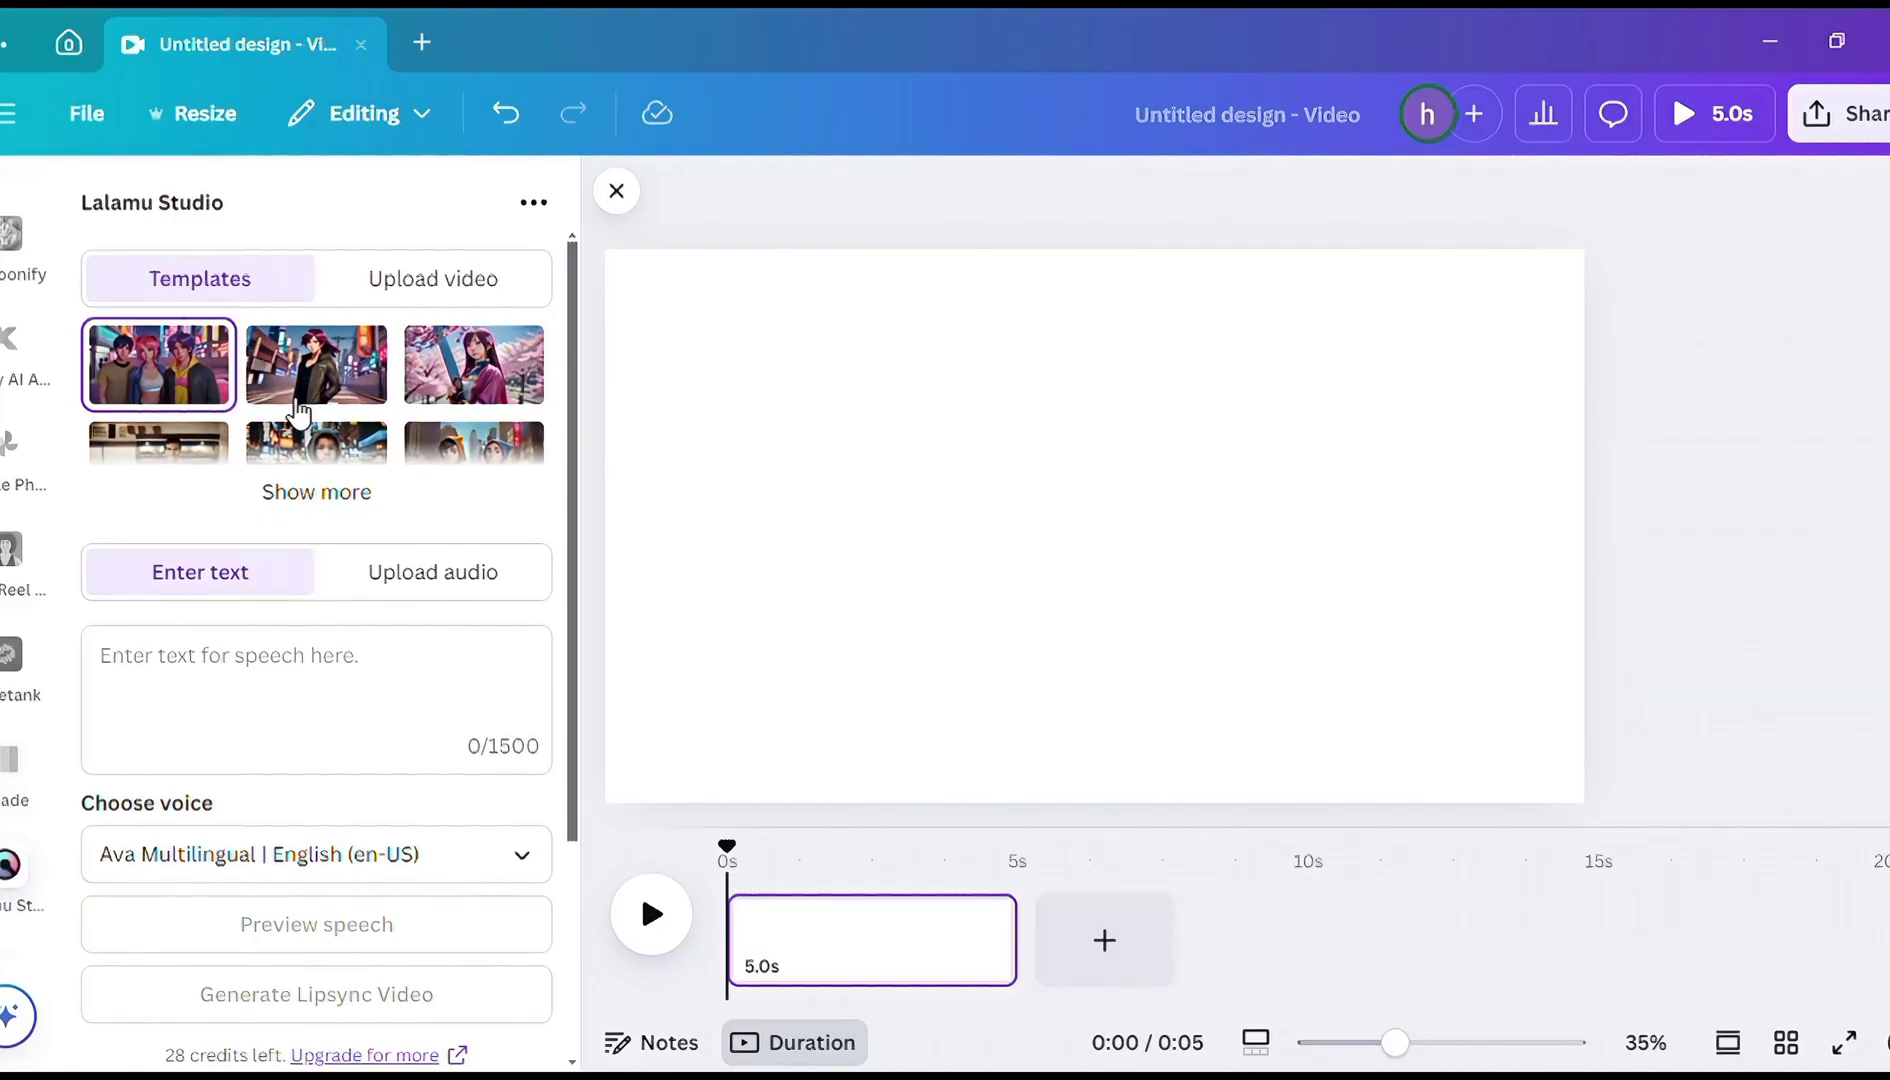
# - Upload the lady .png portrait into Lalamu Studio, keeping the Ava Multilingual voice
pyautogui.click(433, 278)
pyautogui.click(328, 360)
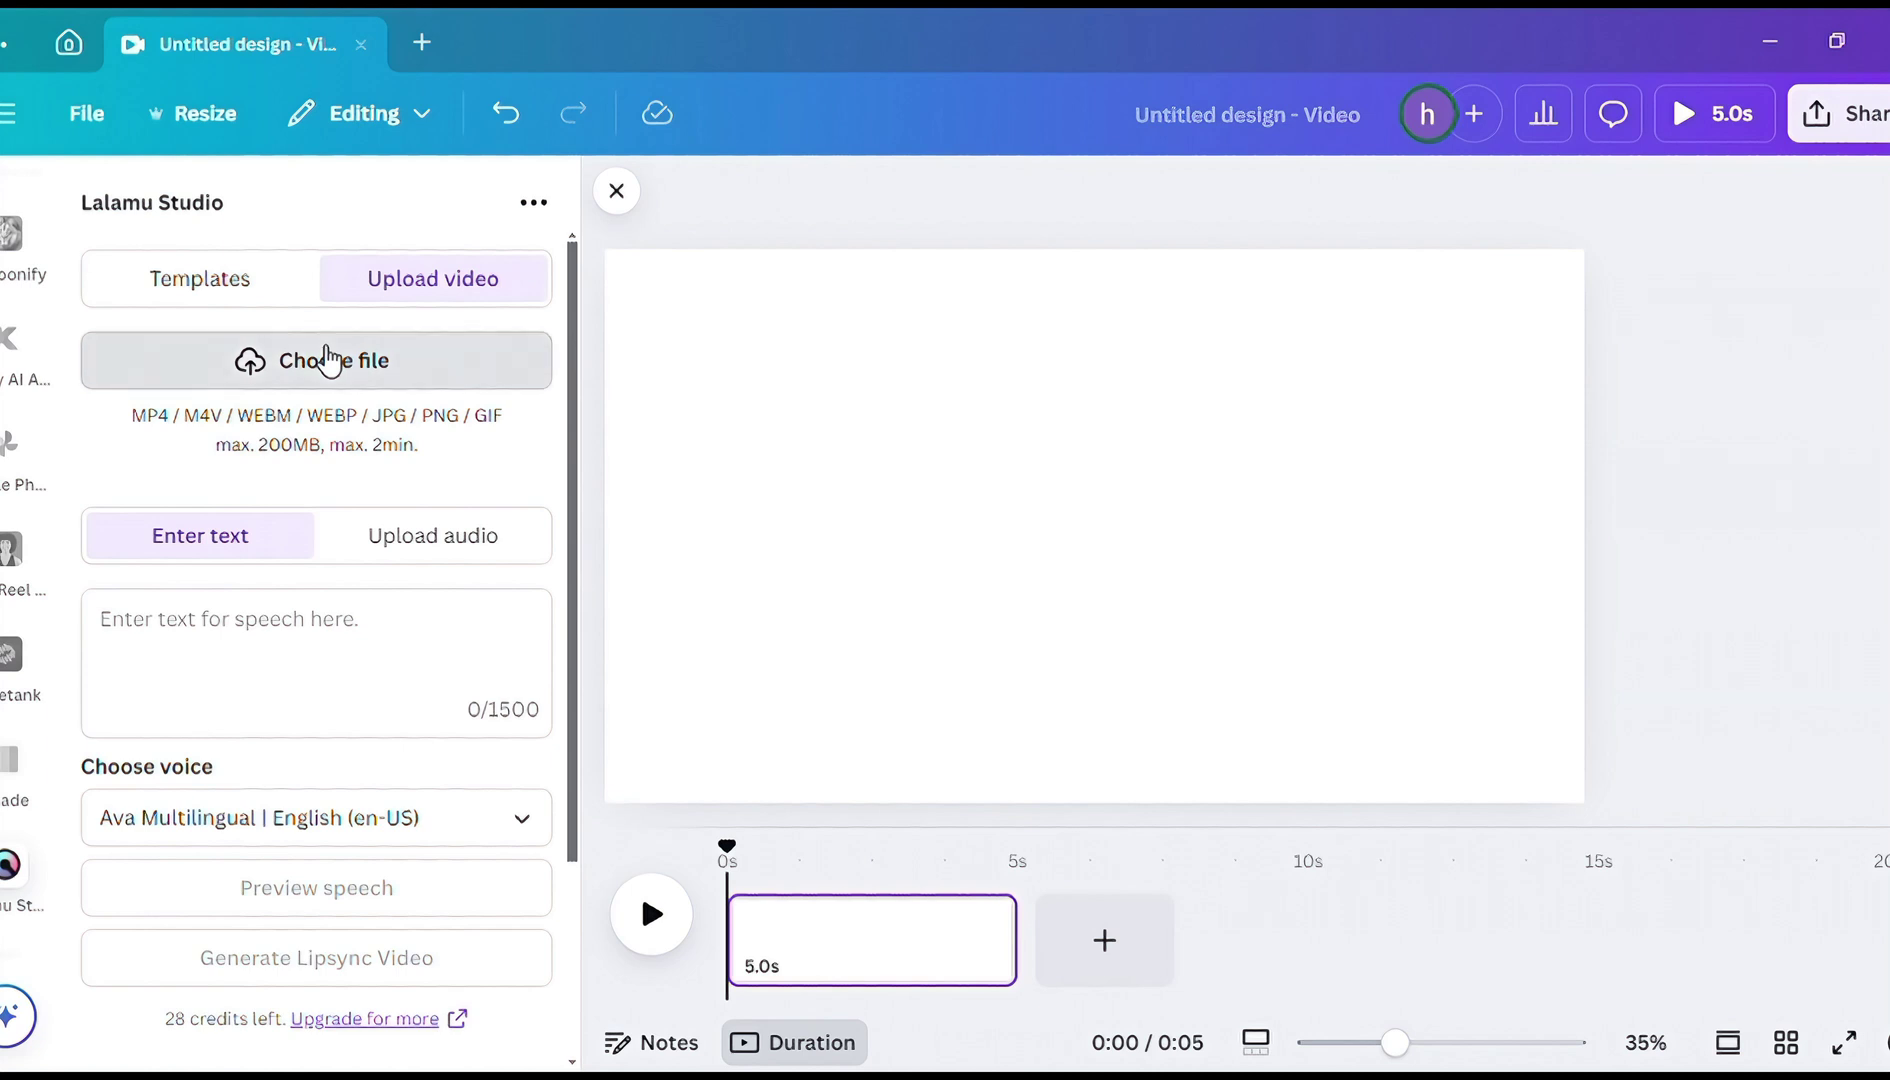
pyautogui.click(330, 1003)
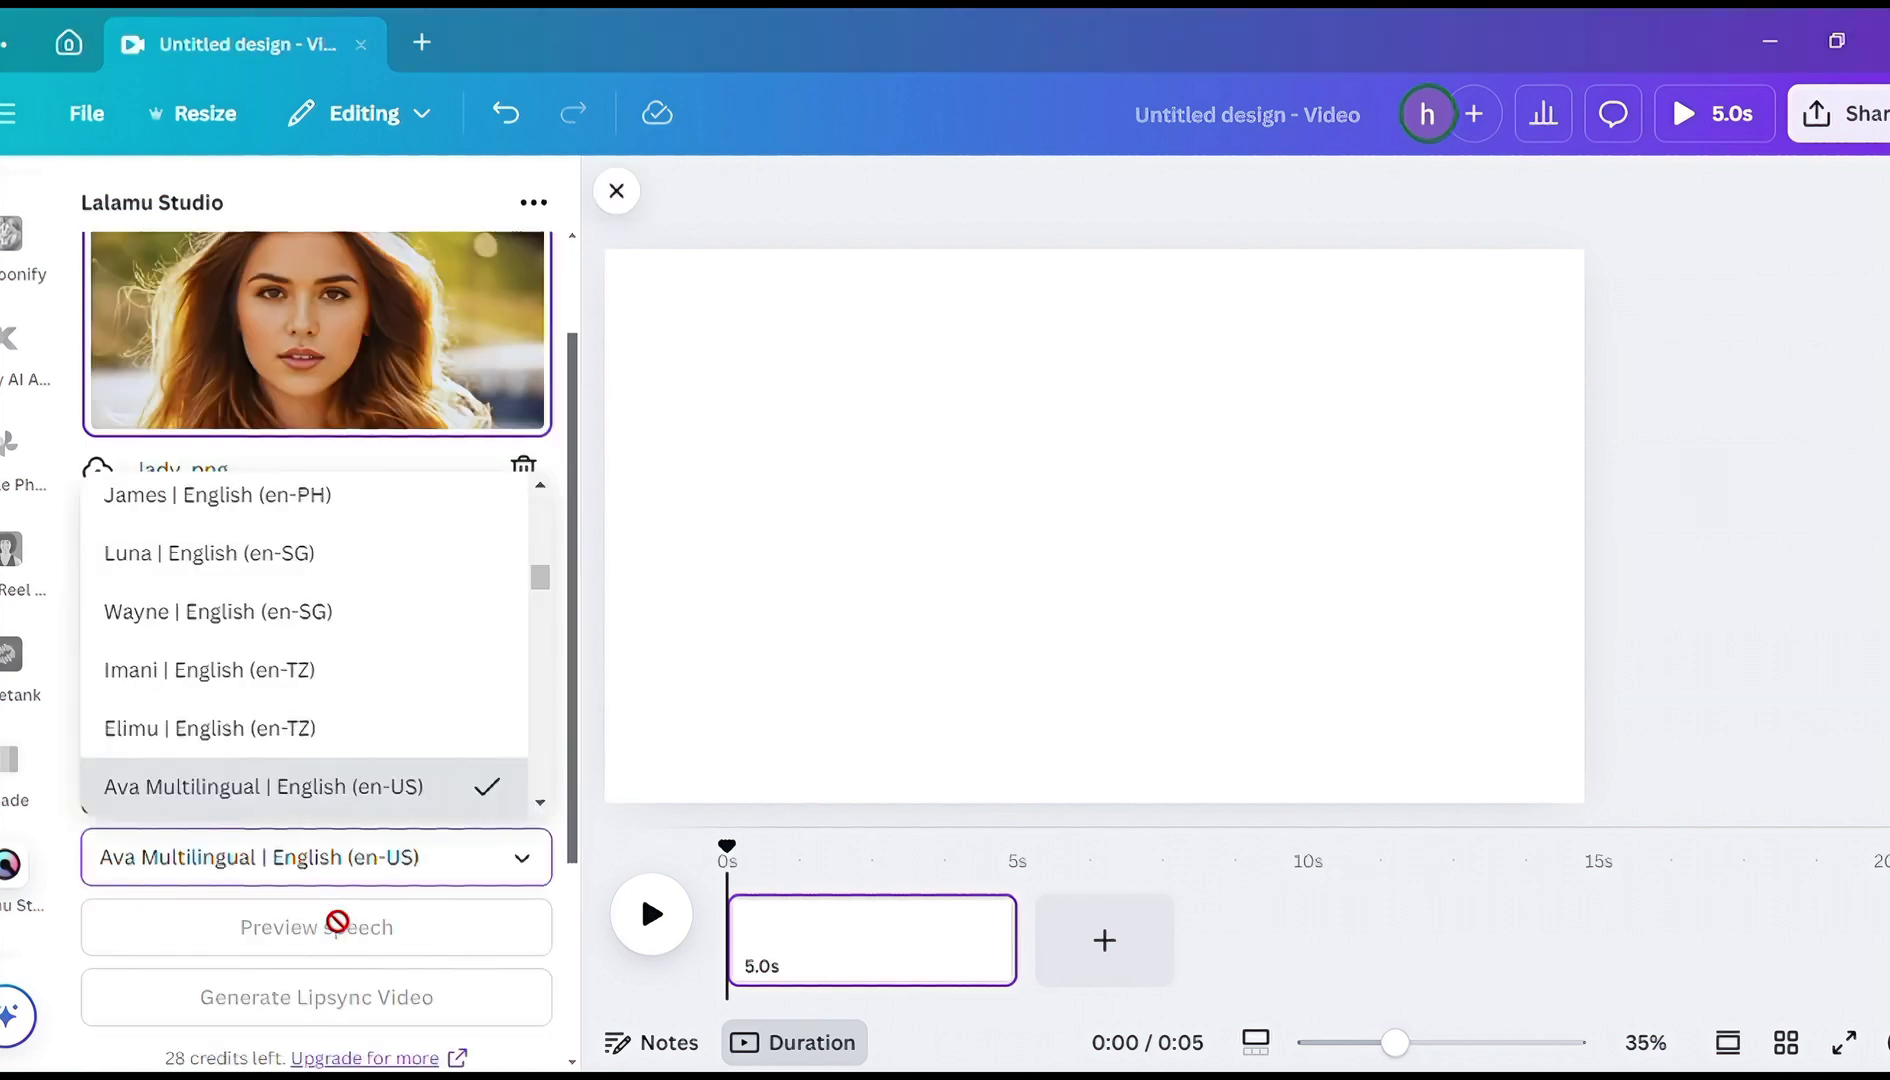
pyautogui.scroll(-4, 308, 730)
pyautogui.scroll(-6, 308, 730)
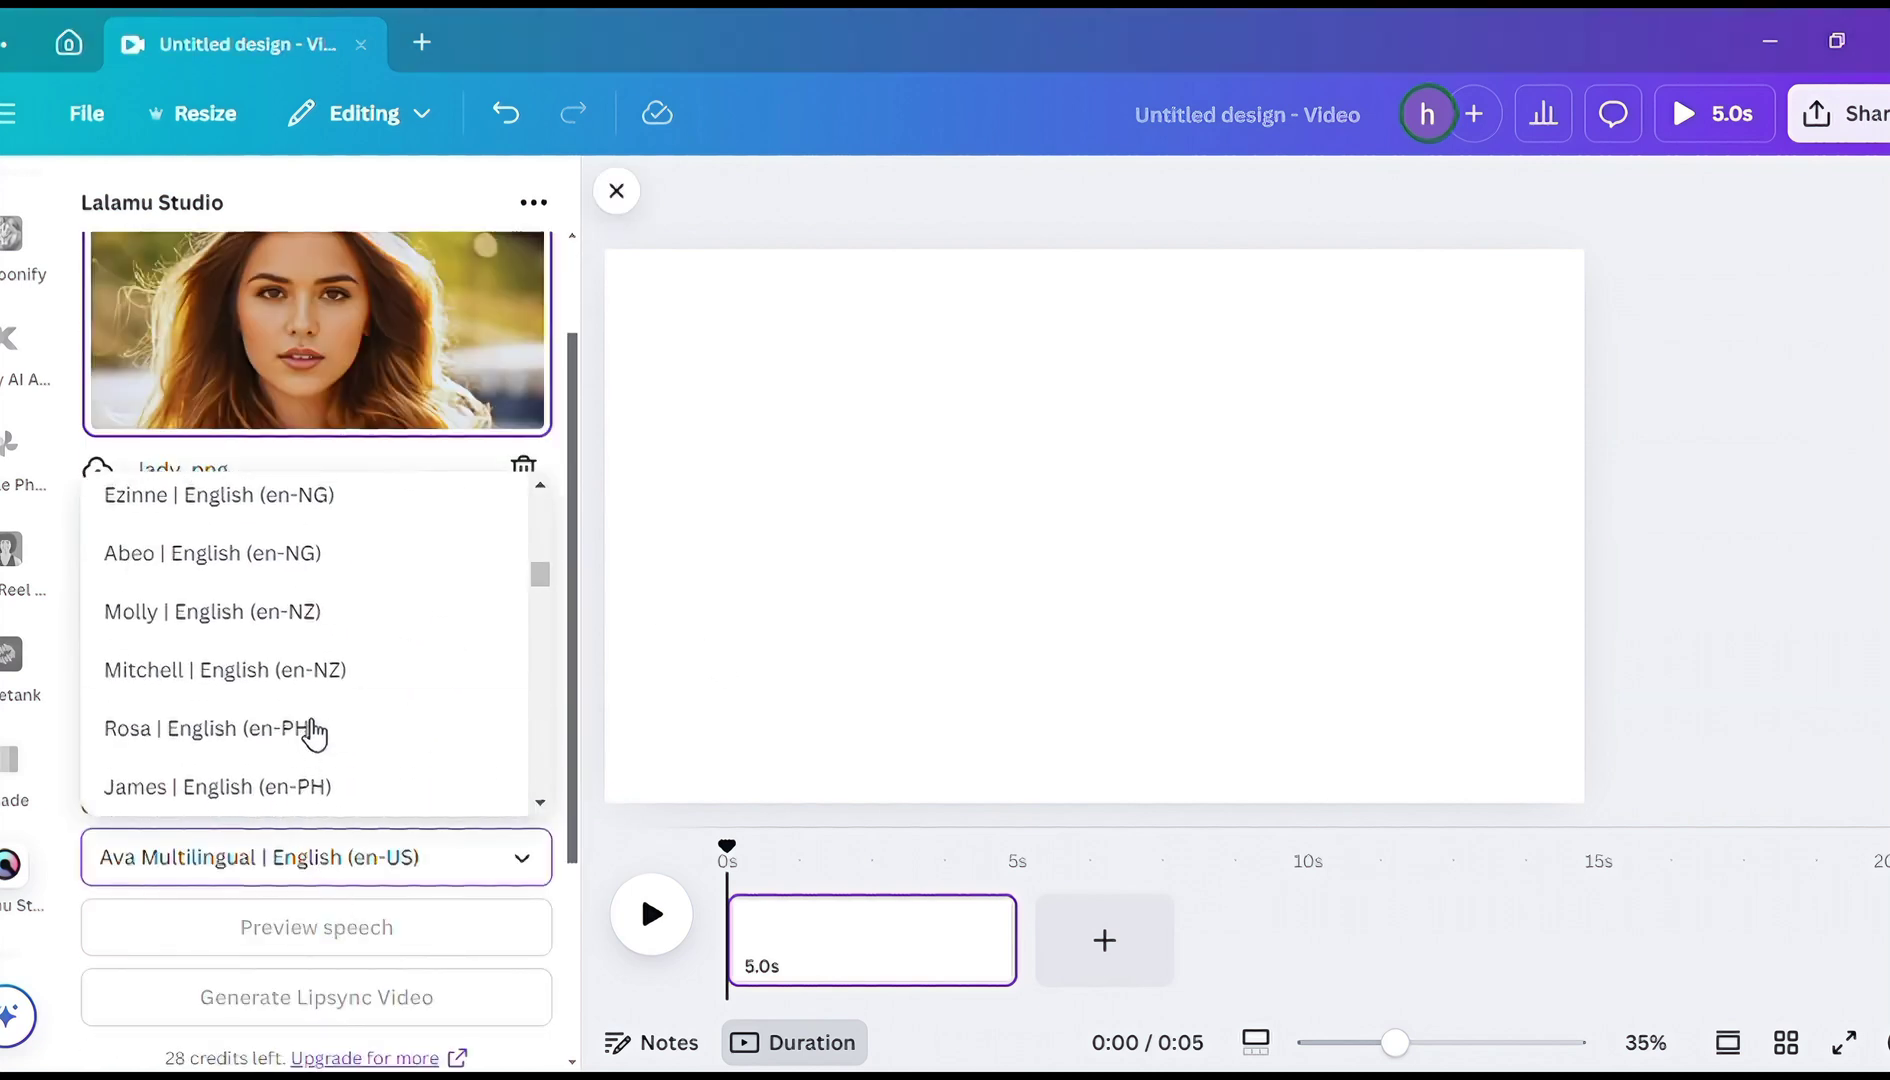
pyautogui.click(639, 481)
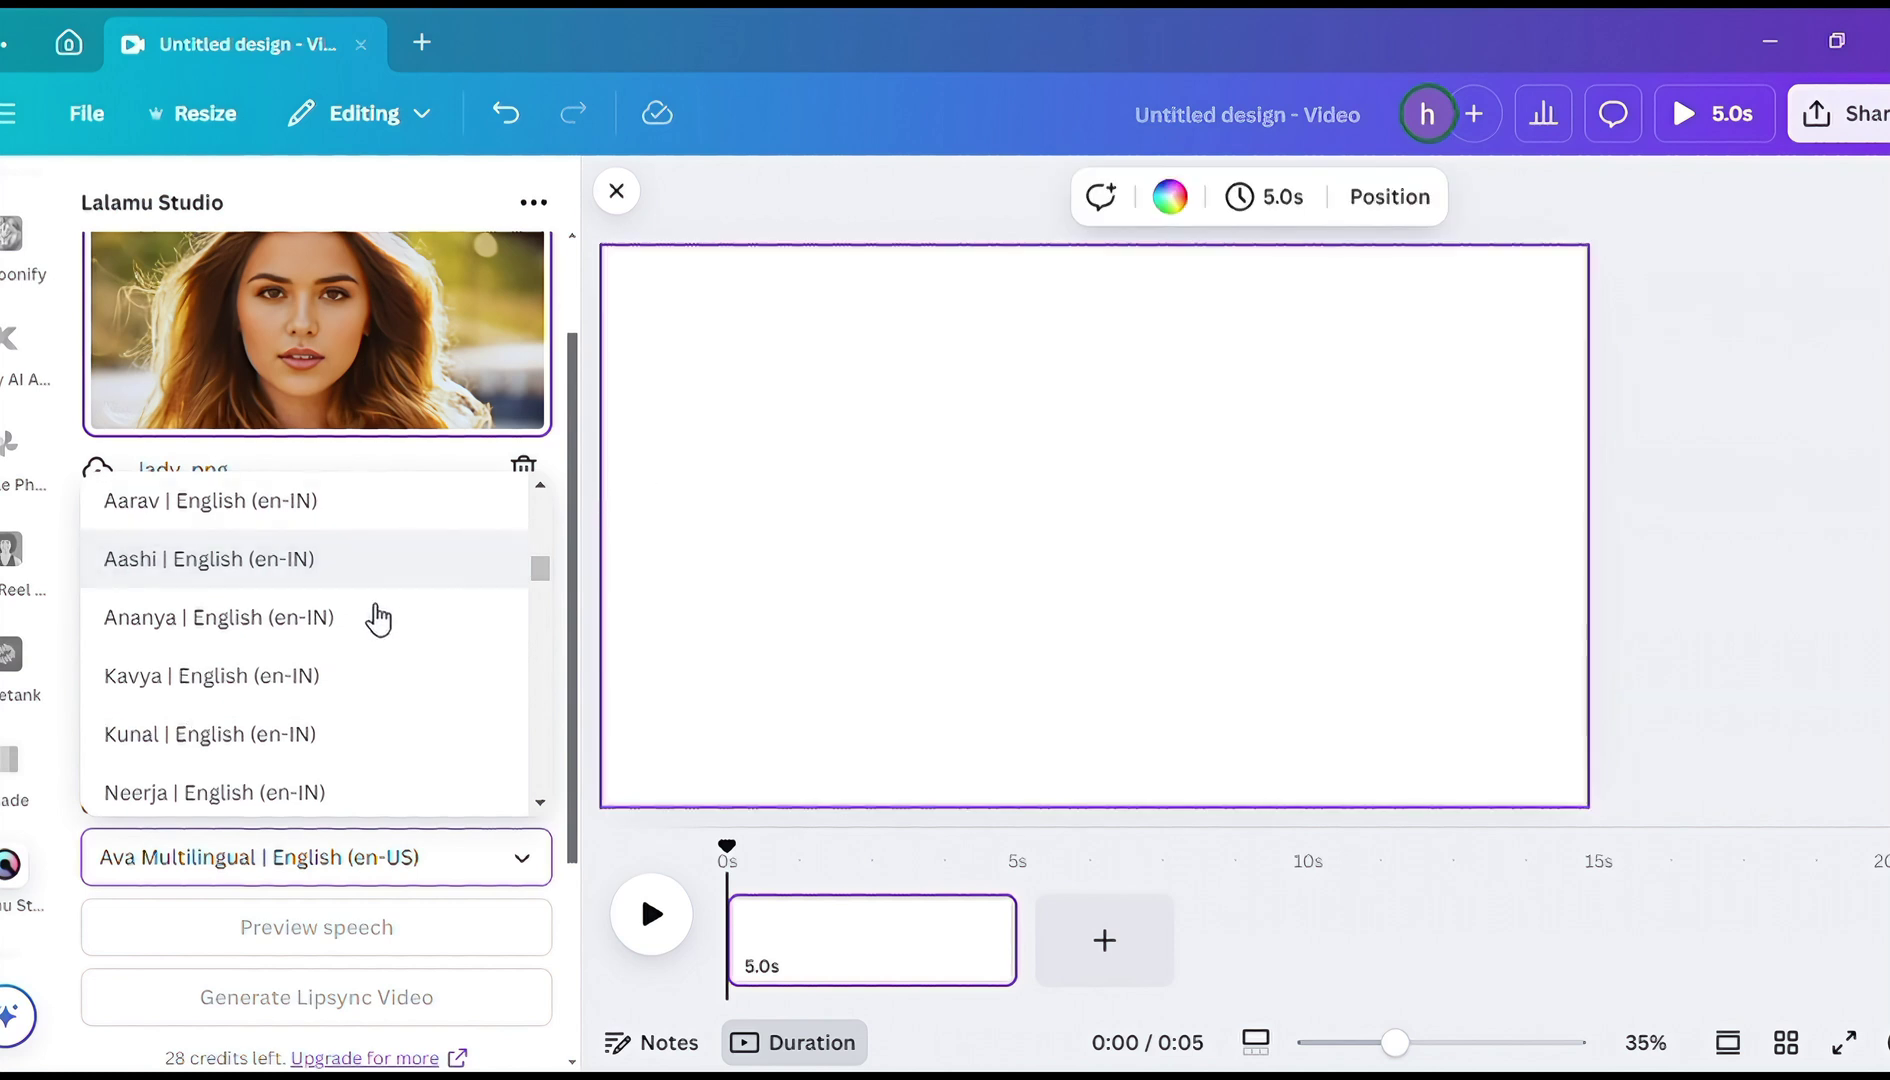
pyautogui.click(447, 468)
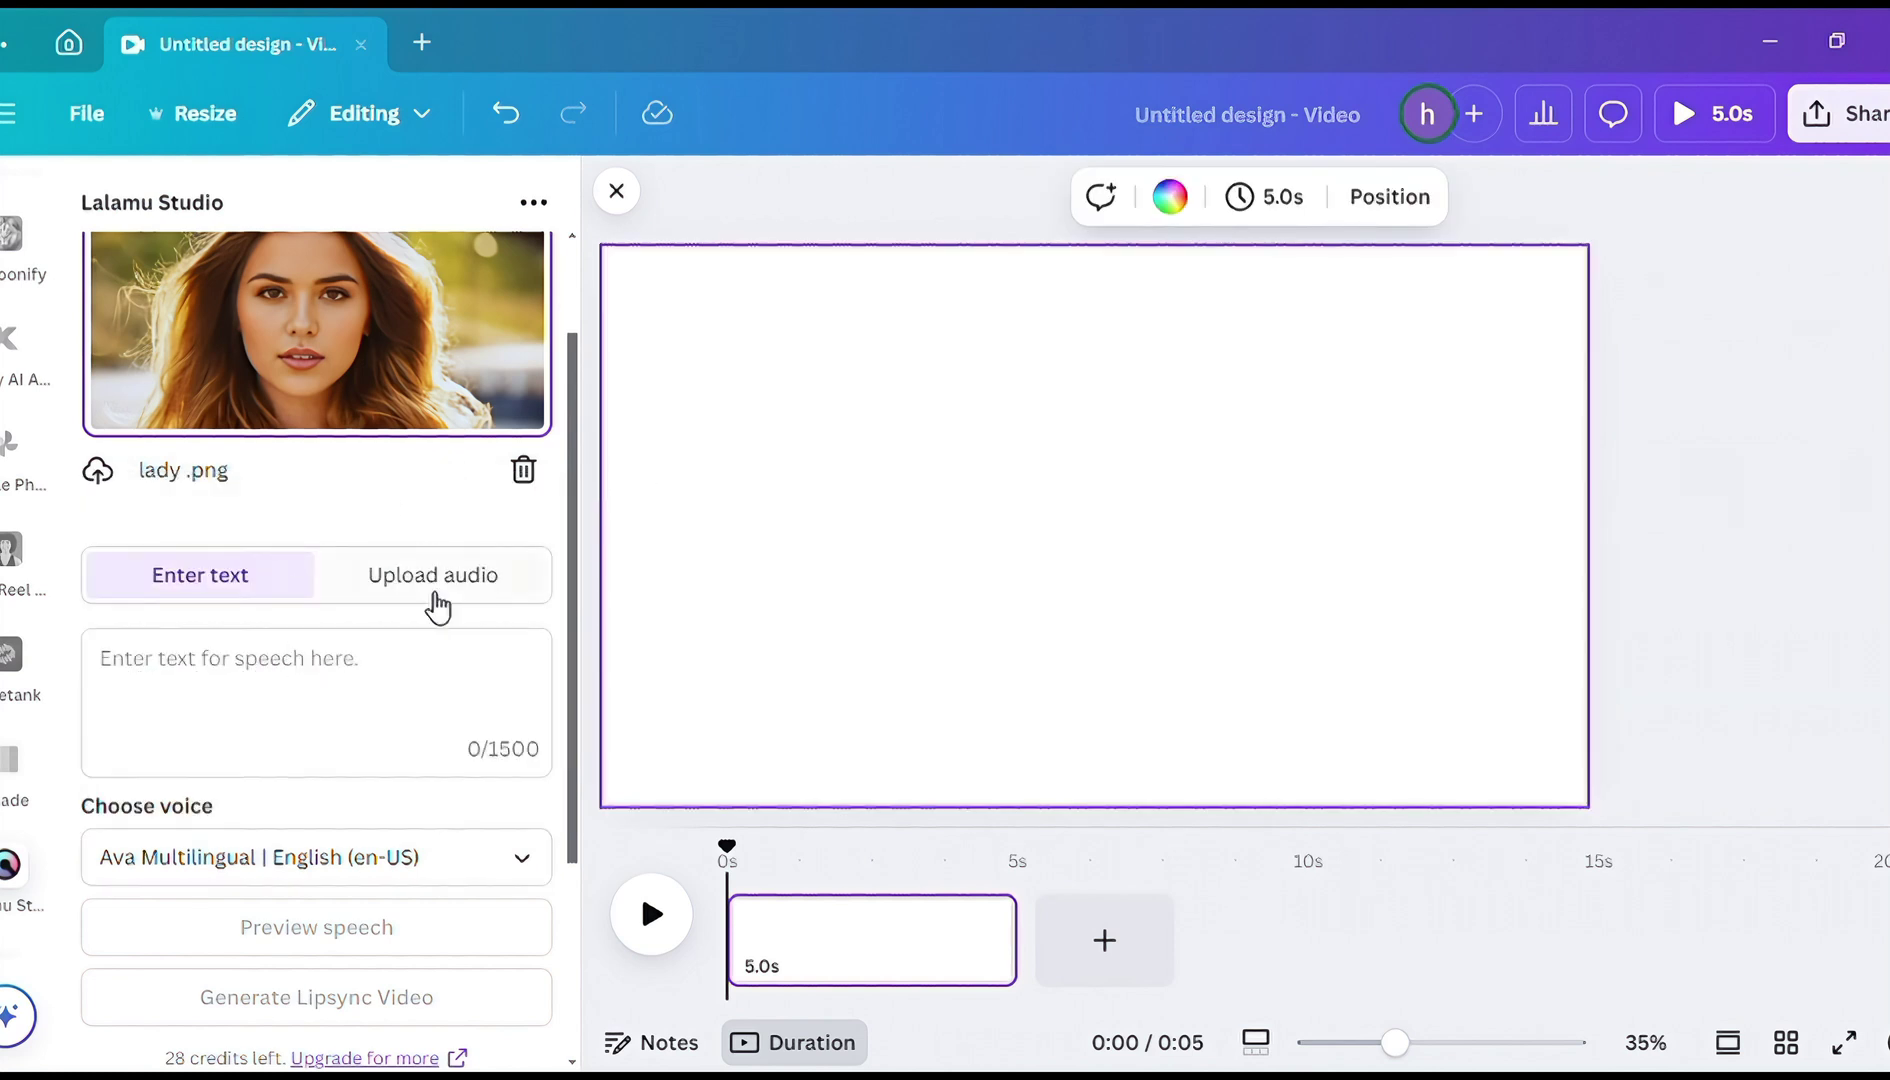
# - Supply an uploaded audio file and generate the lip-sync video
pyautogui.click(443, 585)
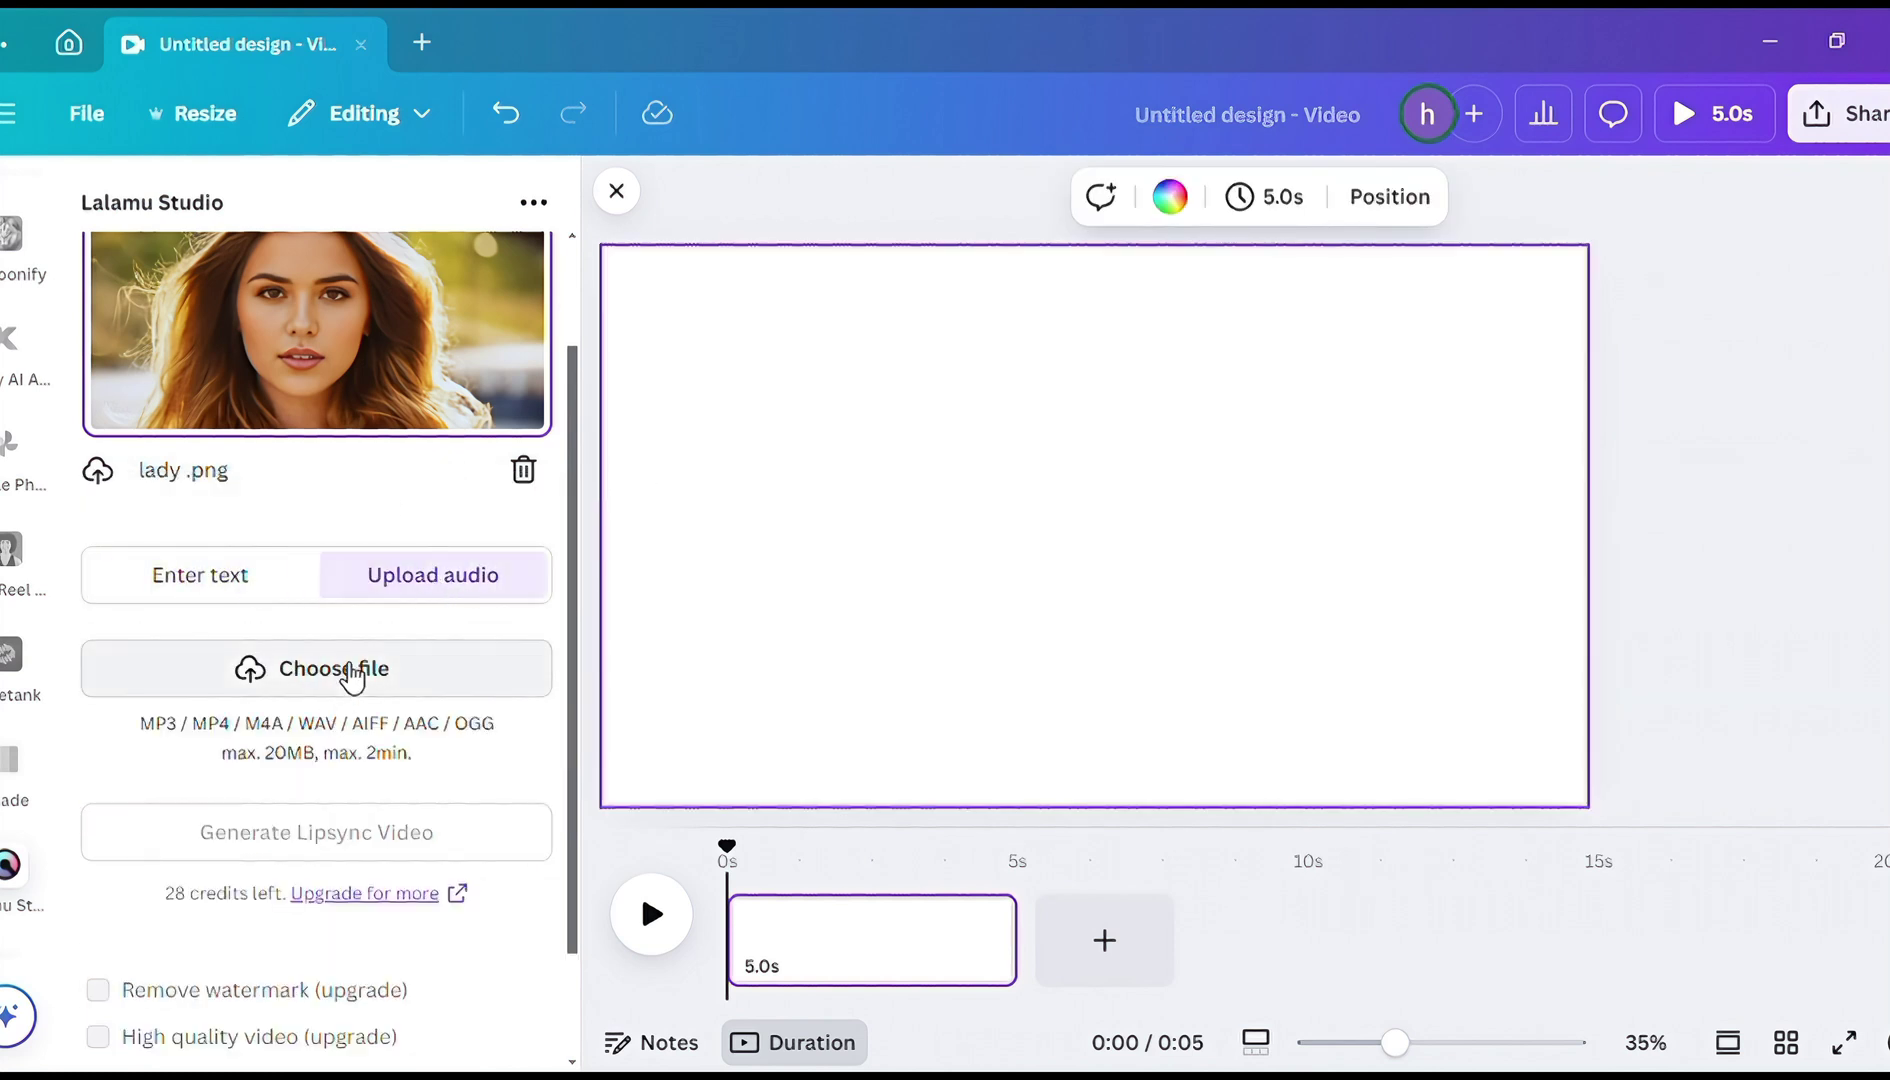
pyautogui.click(352, 678)
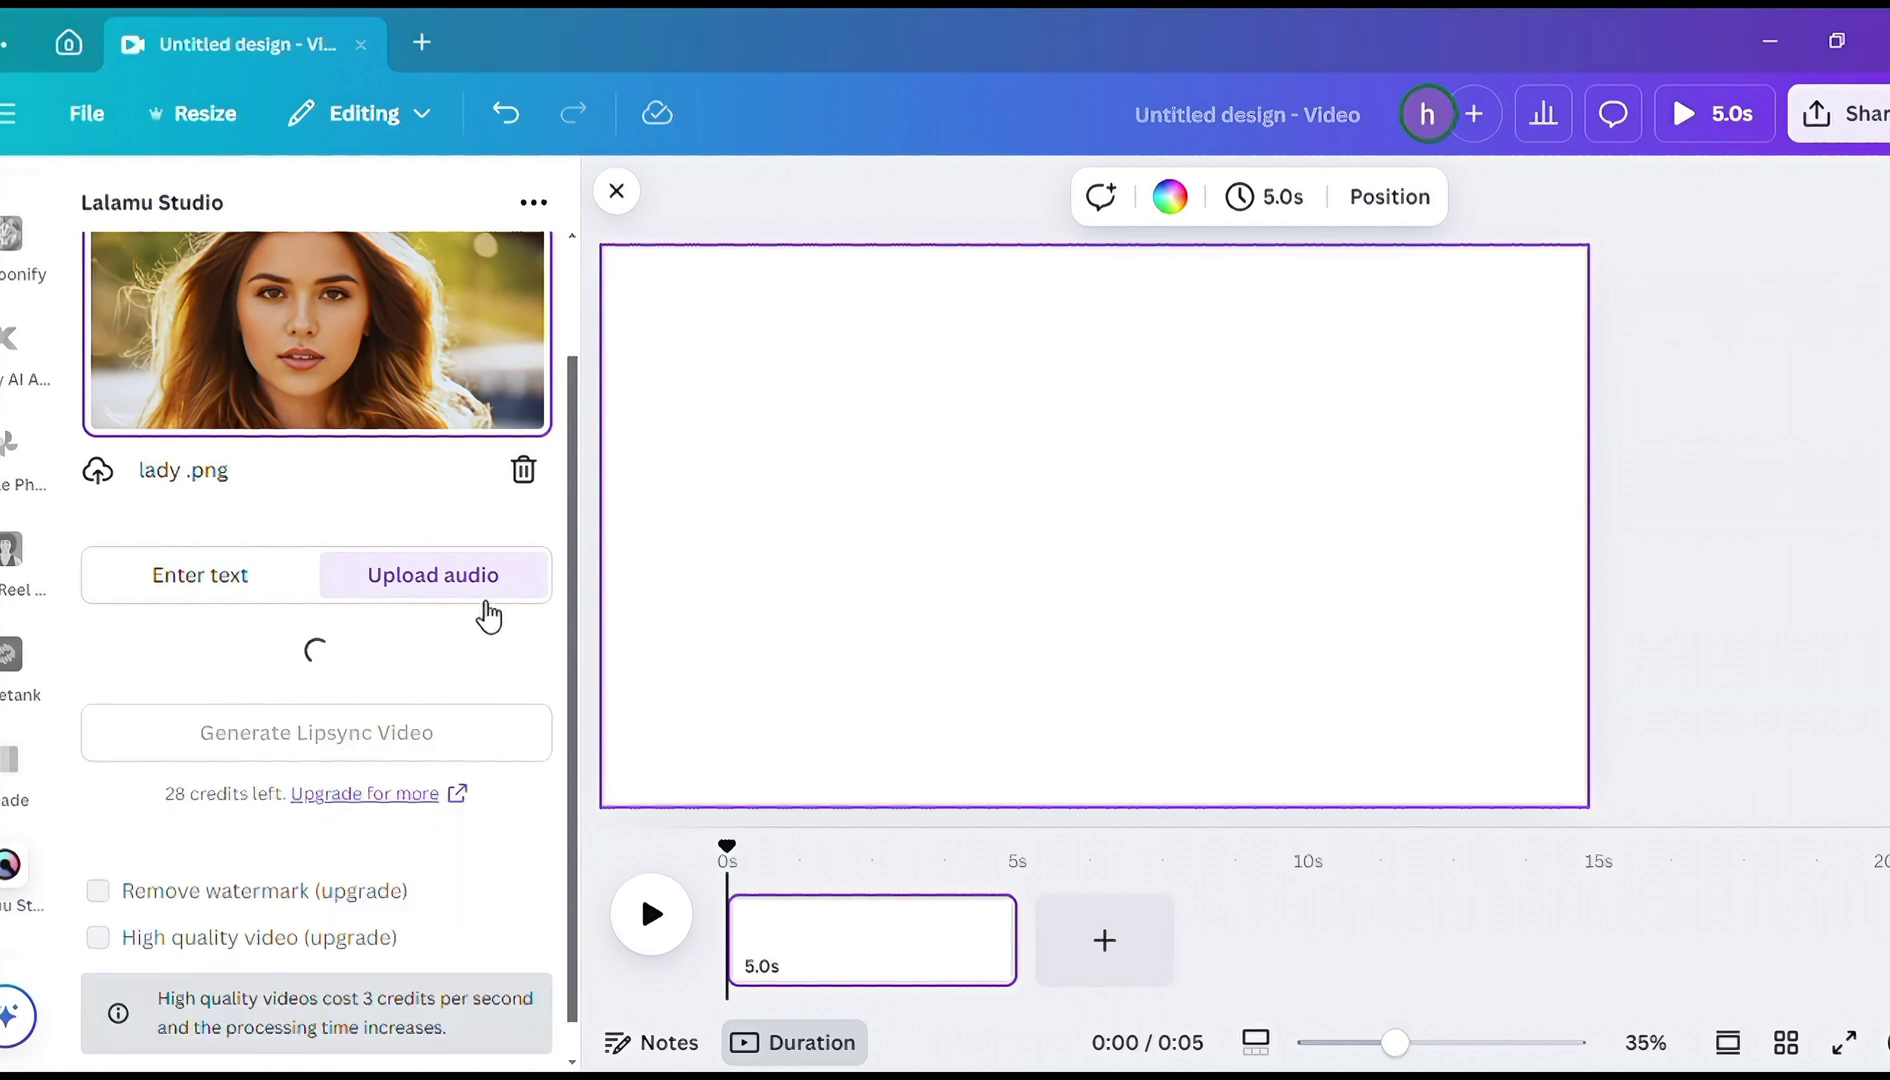
pyautogui.click(307, 795)
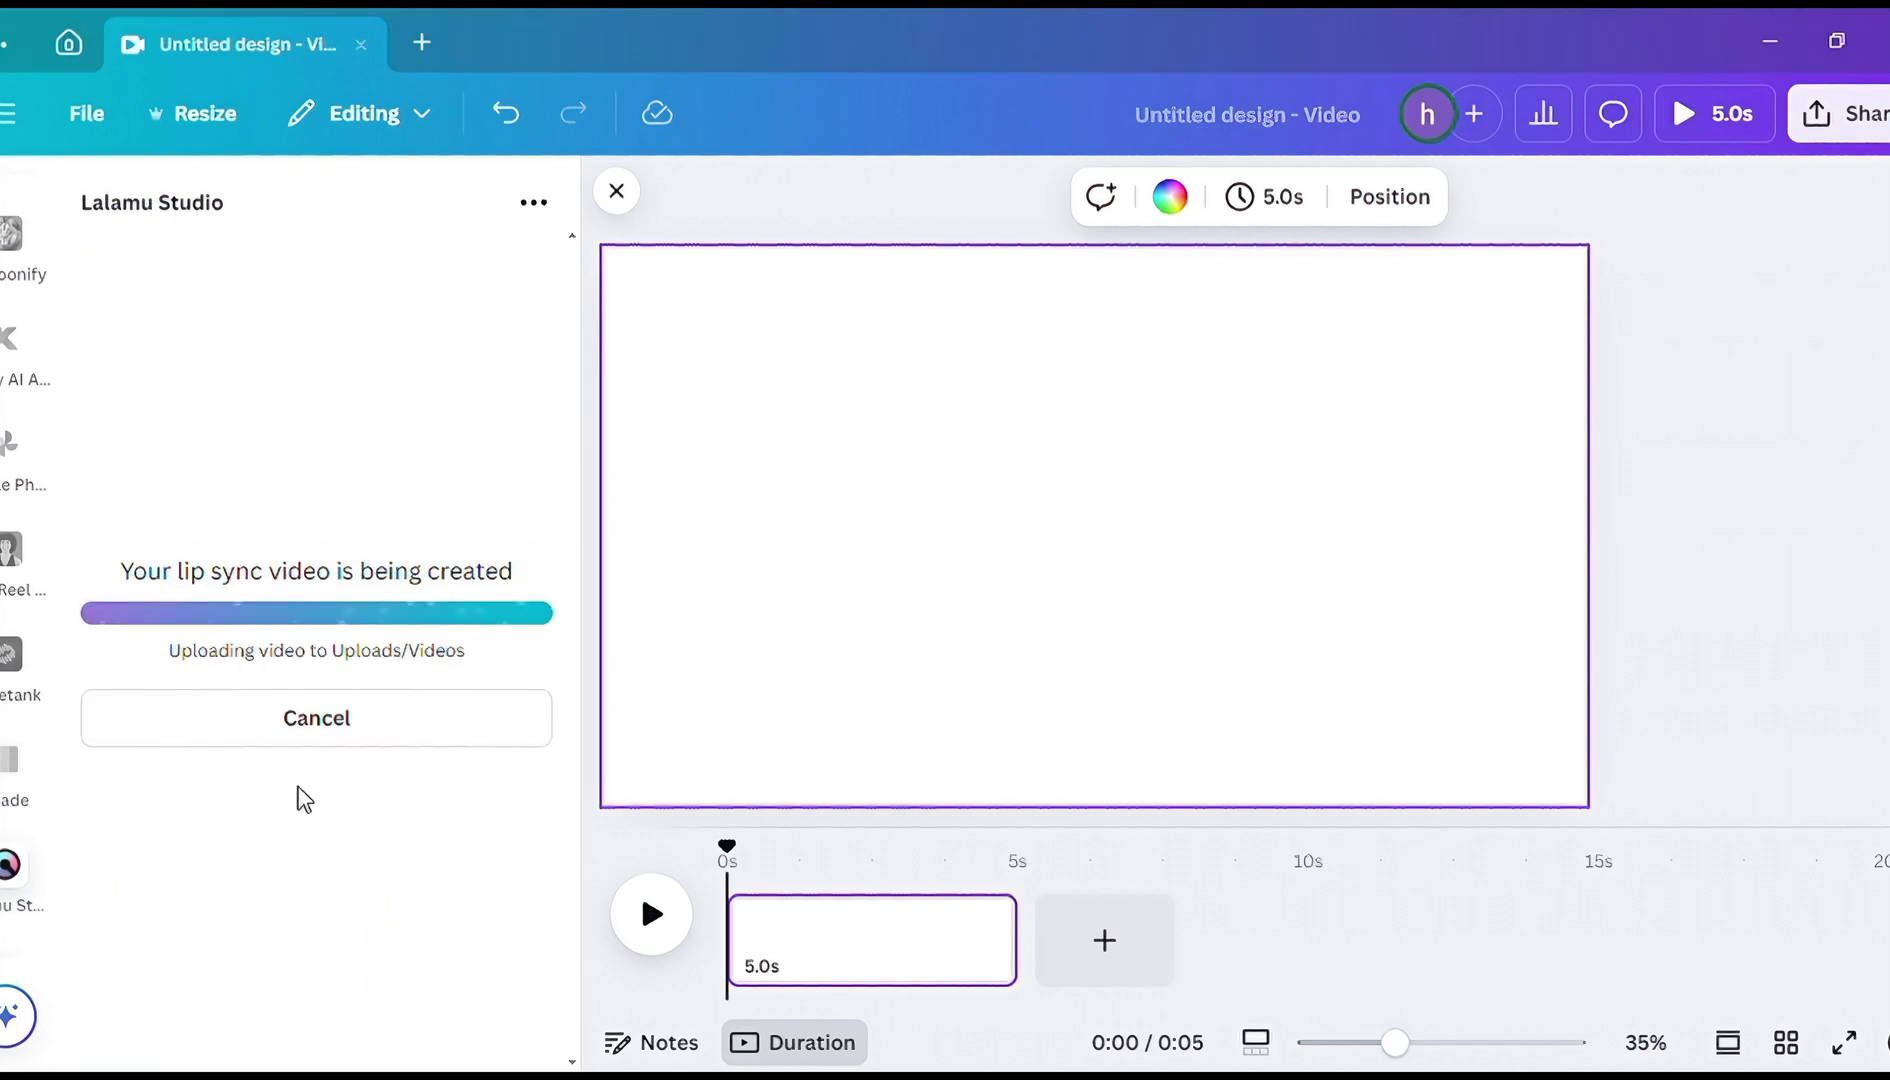
# - Add the Lalamu video to the design and resize it to fill the canvas
pyautogui.click(389, 622)
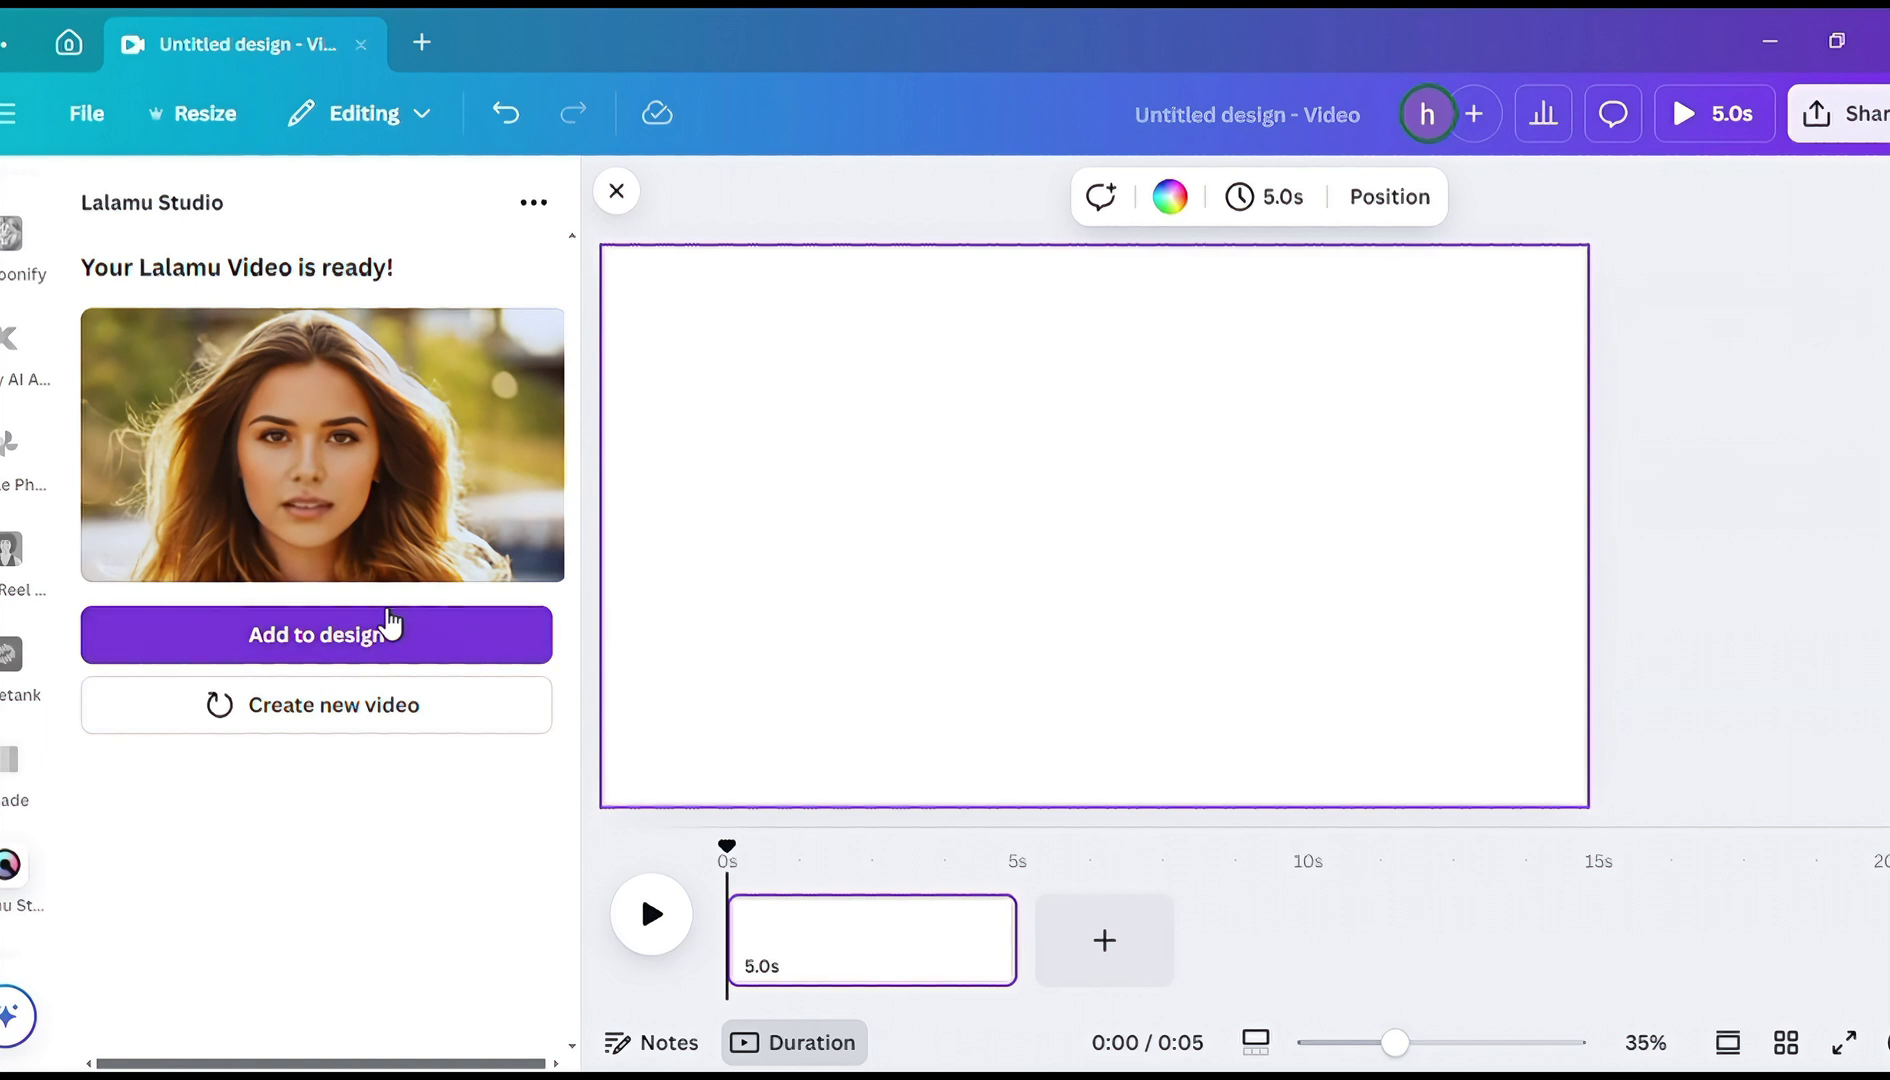
pyautogui.moveTo(1012, 518); pyautogui.dragTo(711, 375)
pyautogui.moveTo(988, 494); pyautogui.dragTo(1588, 805)
# - Download the design as a 1080p MP4 from the Share menu
pyautogui.click(1840, 115)
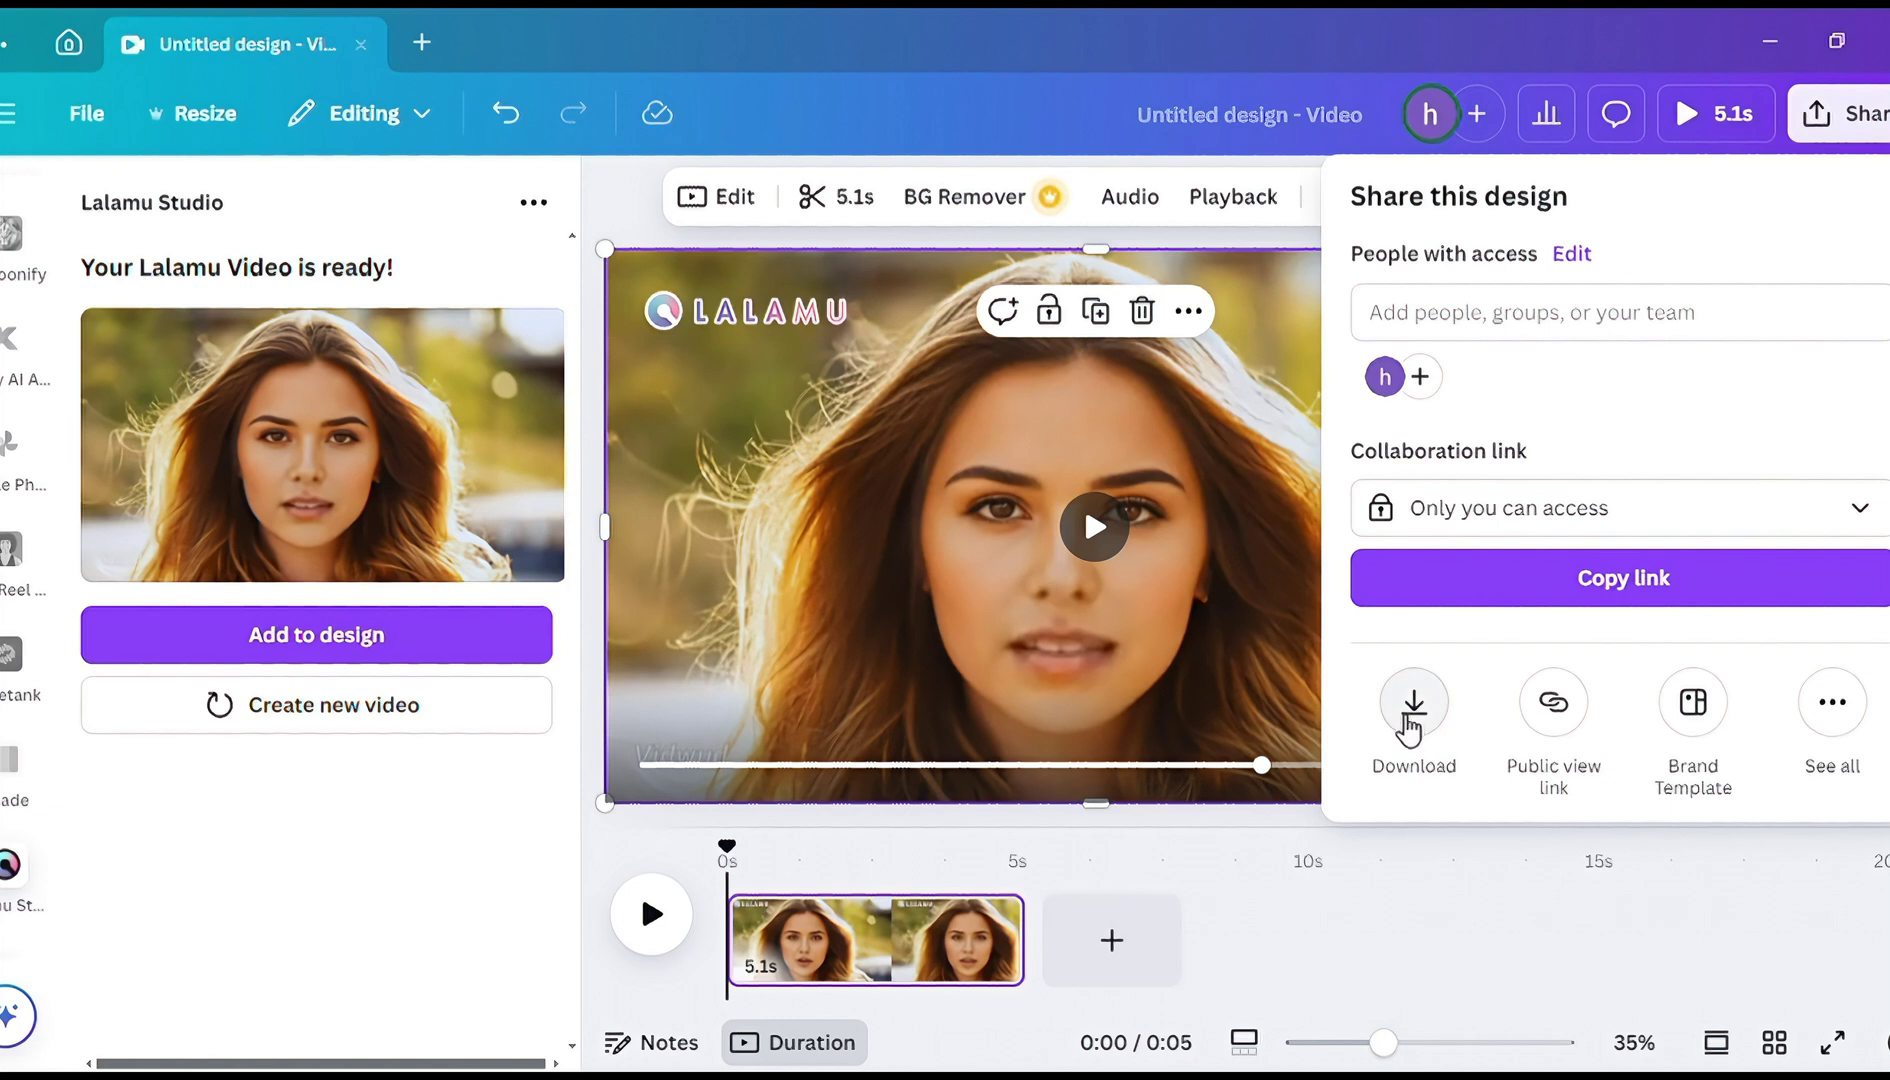
pyautogui.click(1414, 705)
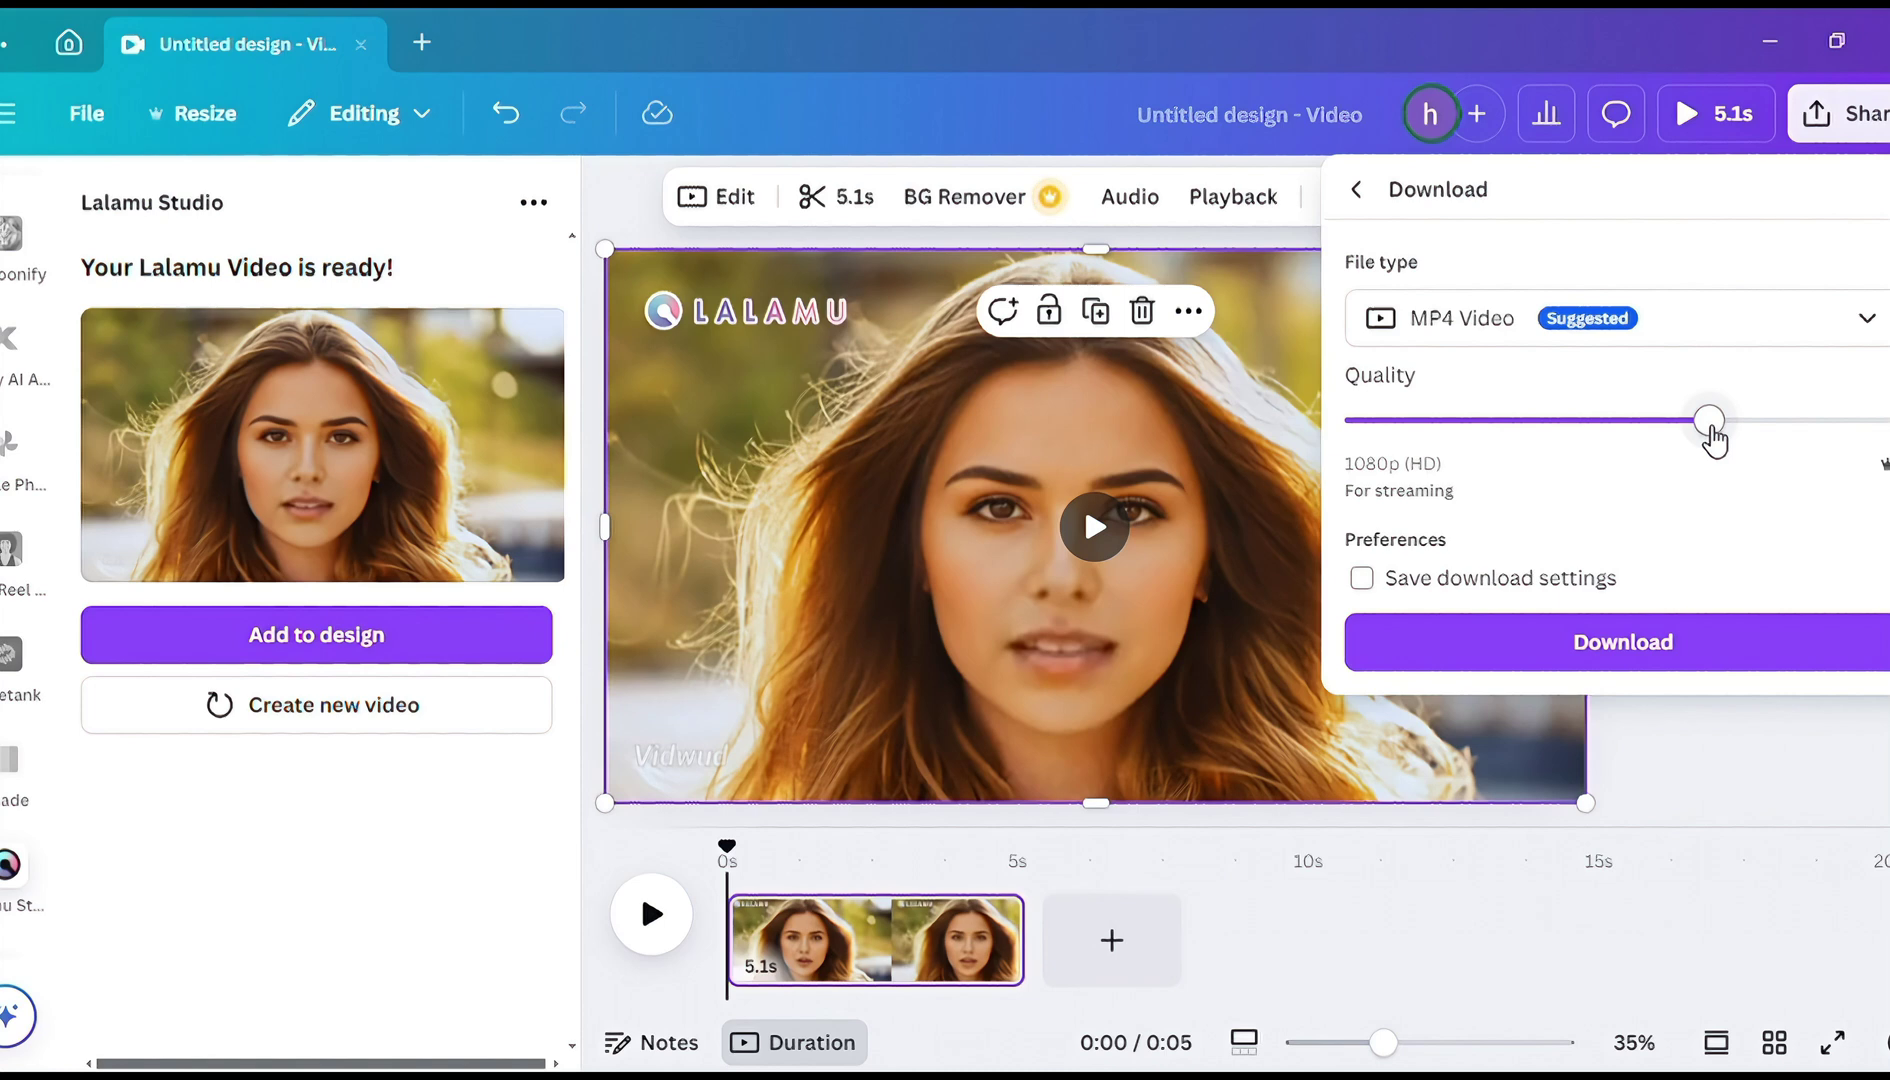
pyautogui.moveTo(1712, 430); pyautogui.dragTo(1551, 450)
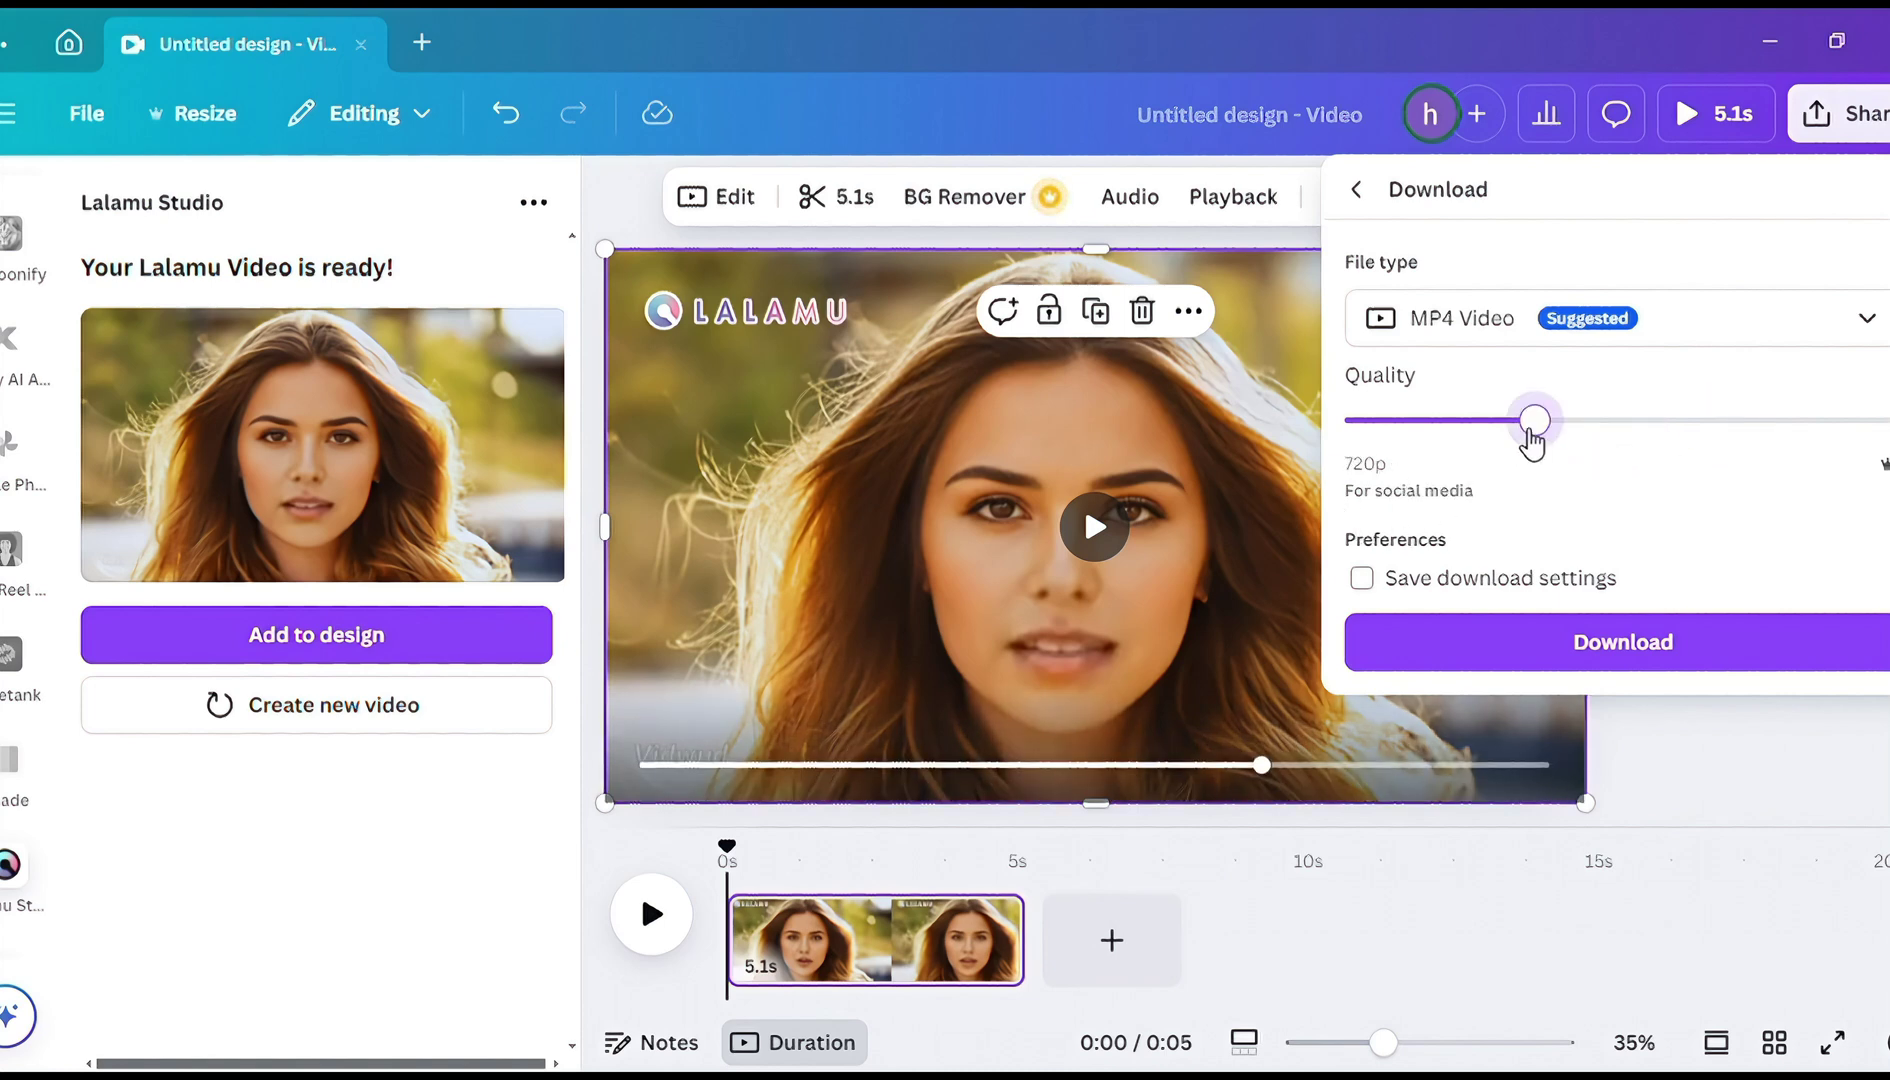
pyautogui.moveTo(1555, 425); pyautogui.dragTo(1658, 405)
pyautogui.click(1616, 645)
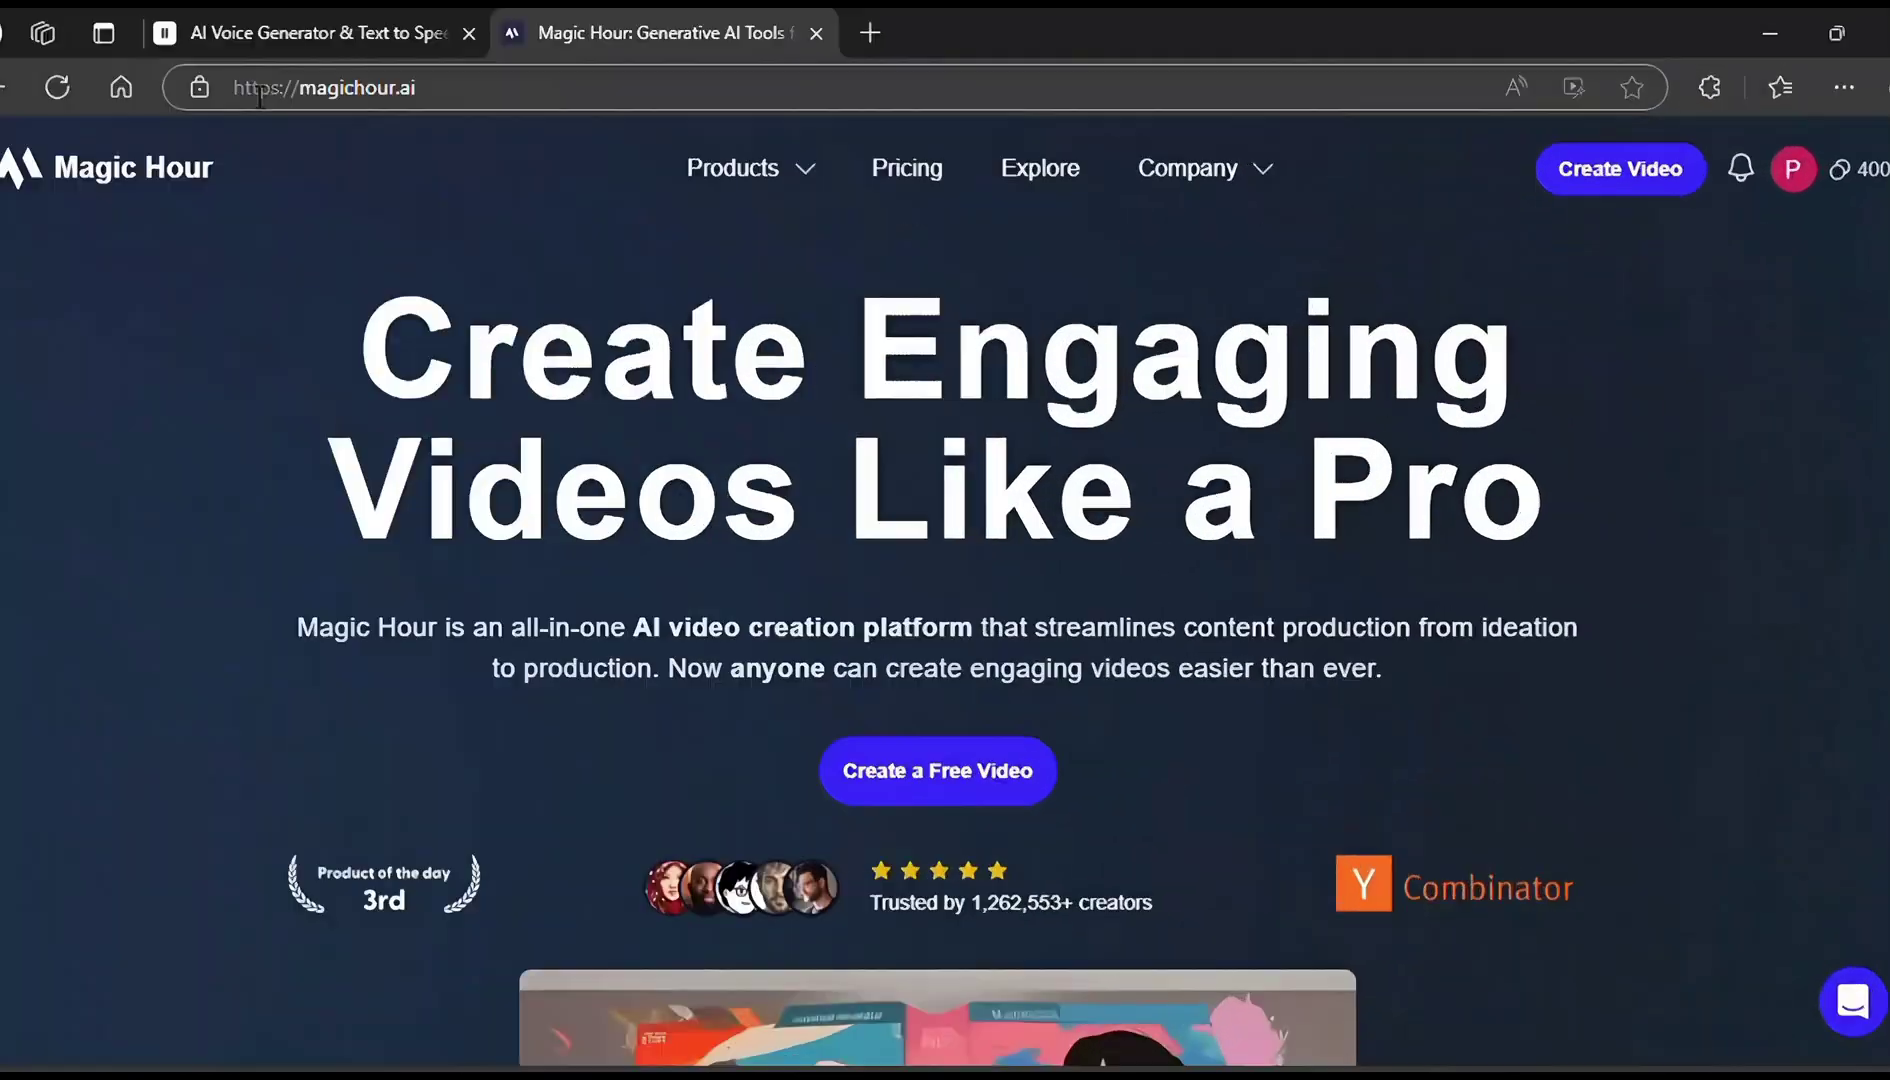
# - Open Magic Hour's Lip Sync tool and play the uploaded video of the woman
pyautogui.click(785, 180)
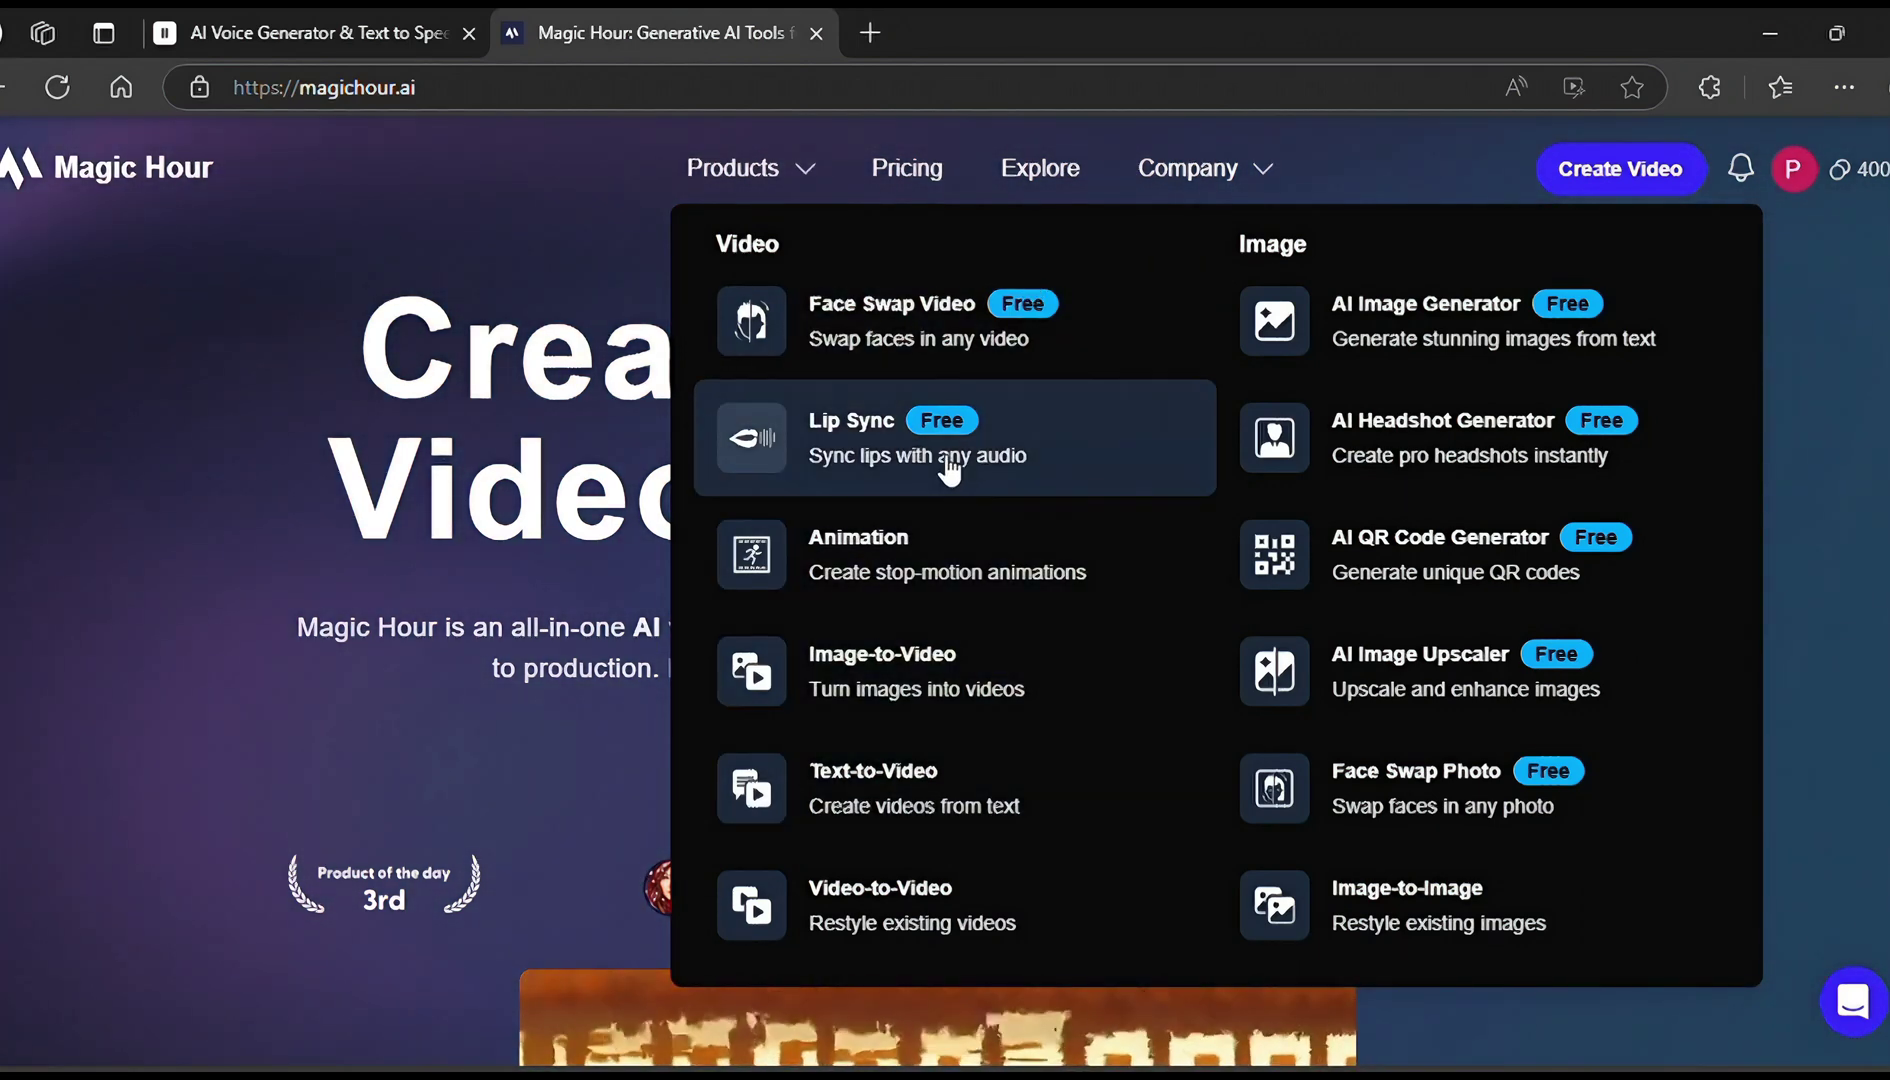
pyautogui.click(948, 462)
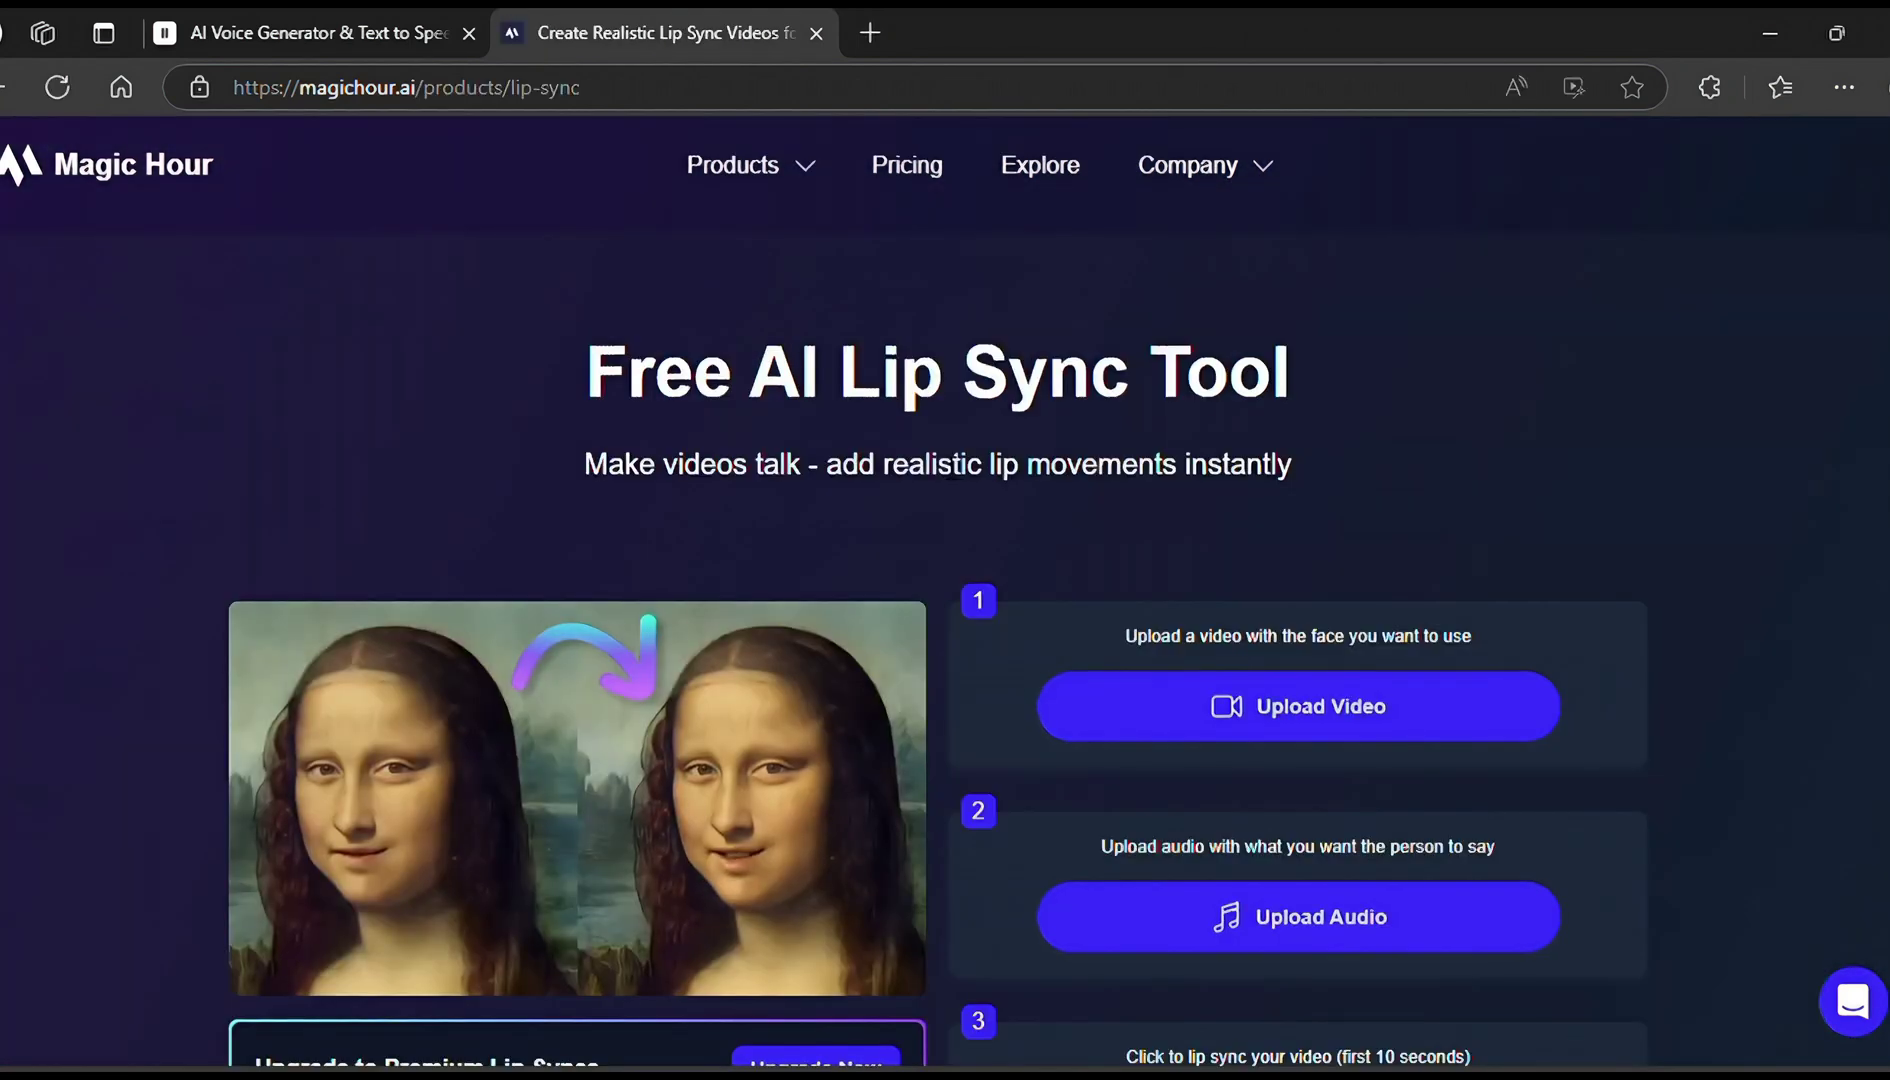
pyautogui.scroll(-2, 1481, 563)
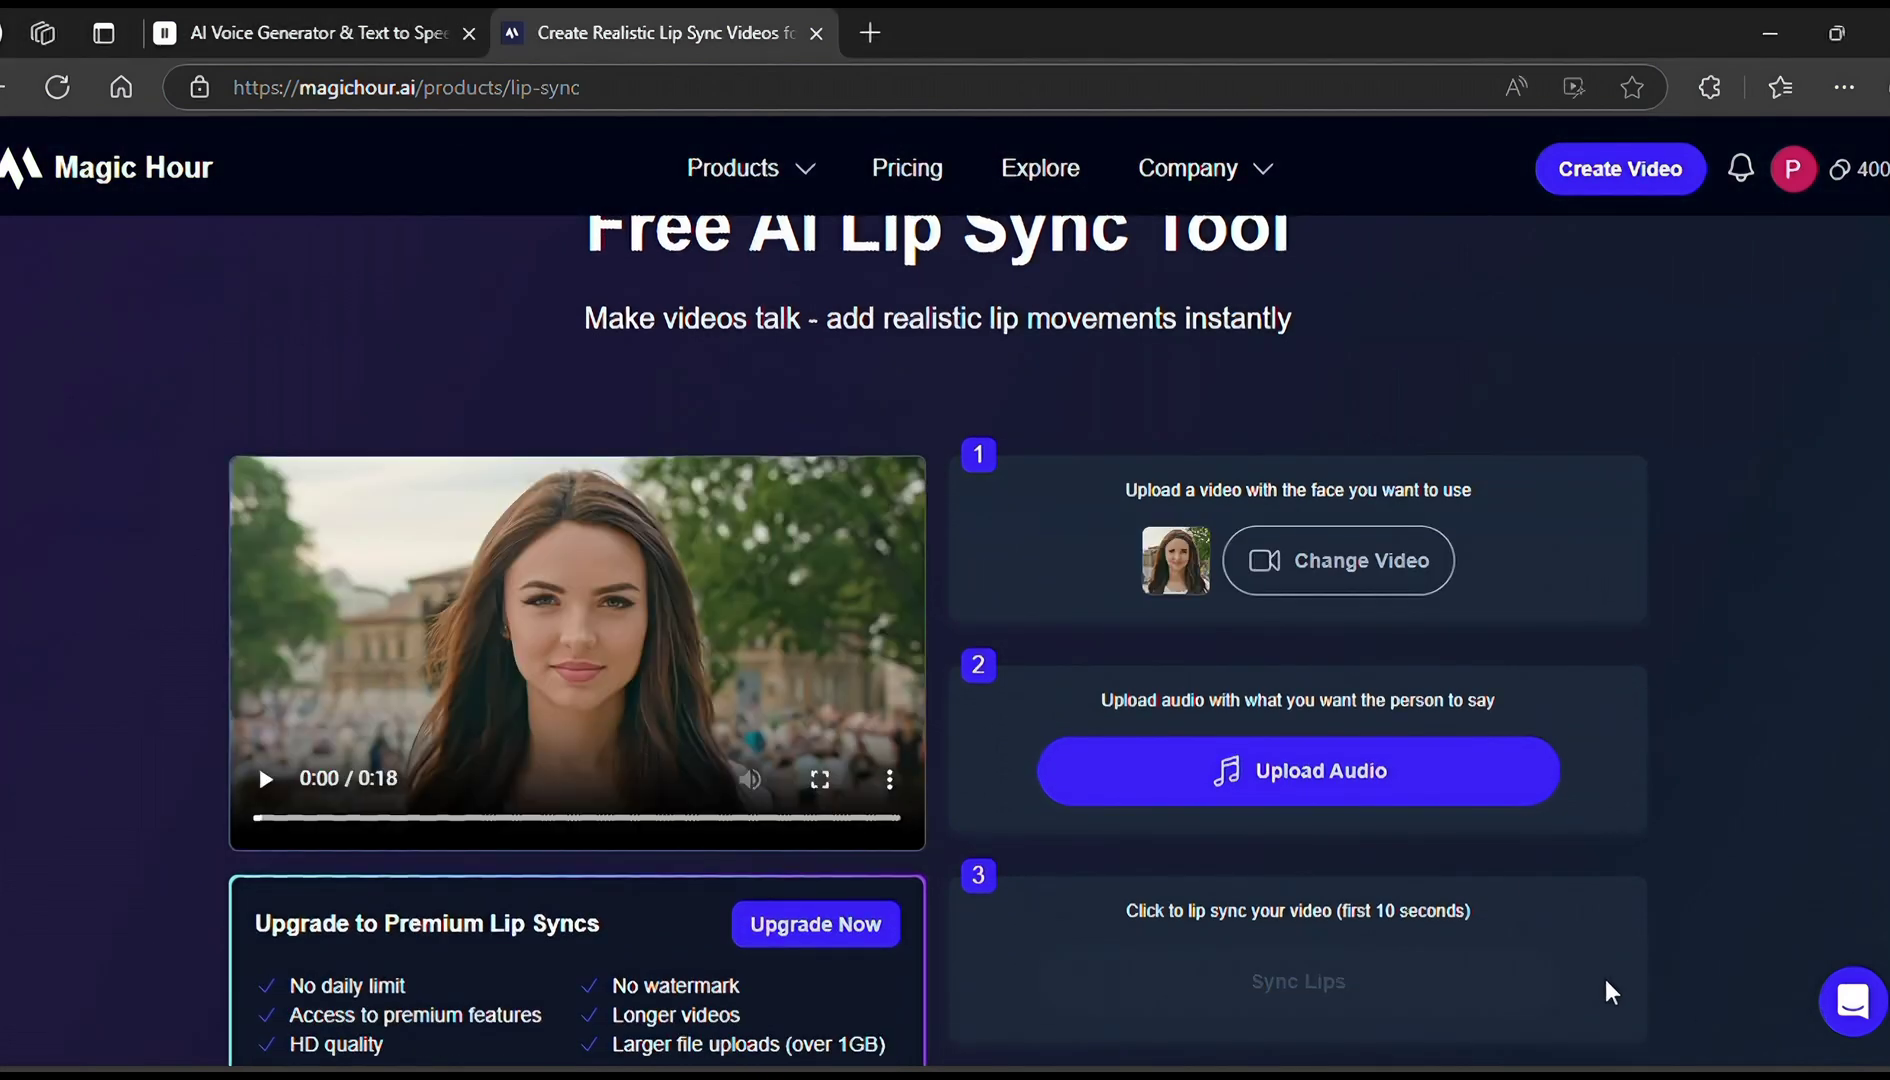
pyautogui.click(310, 818)
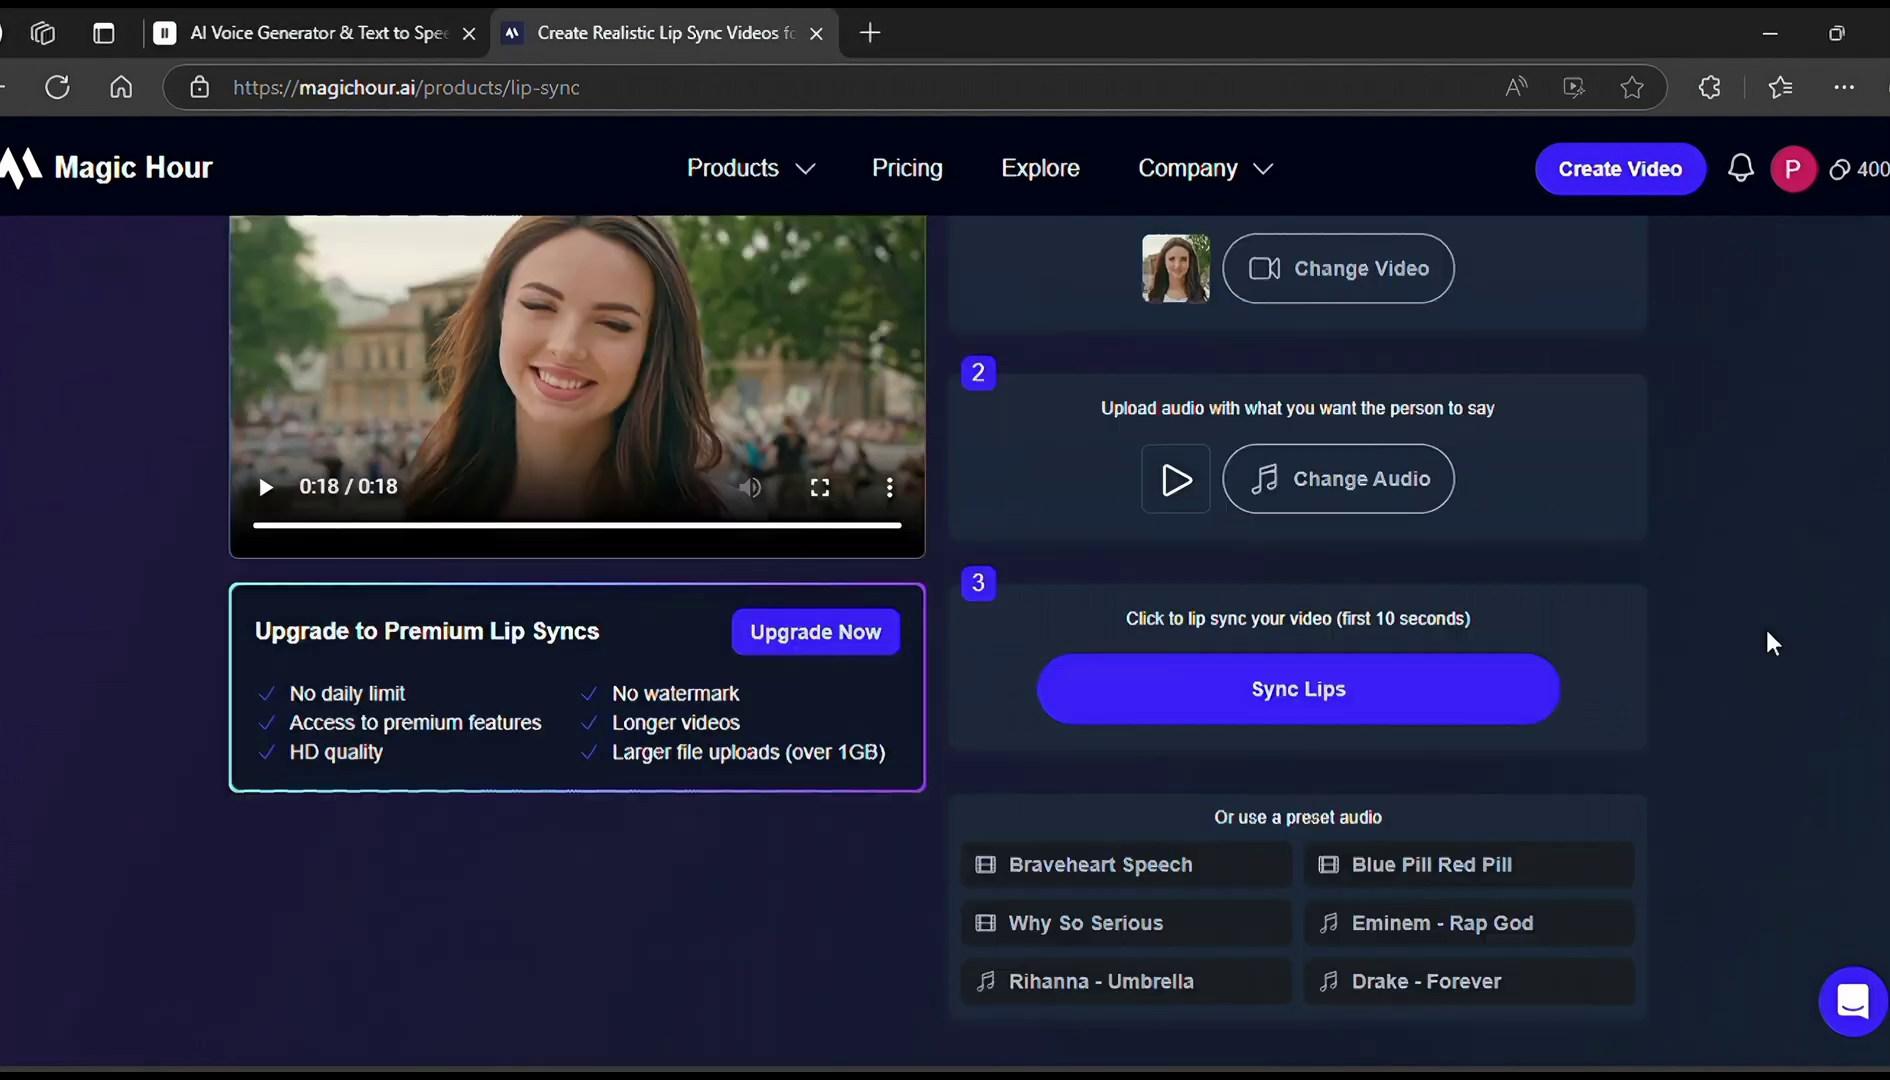
# - Start Sync Lips to generate the lip-synced video
pyautogui.click(1296, 687)
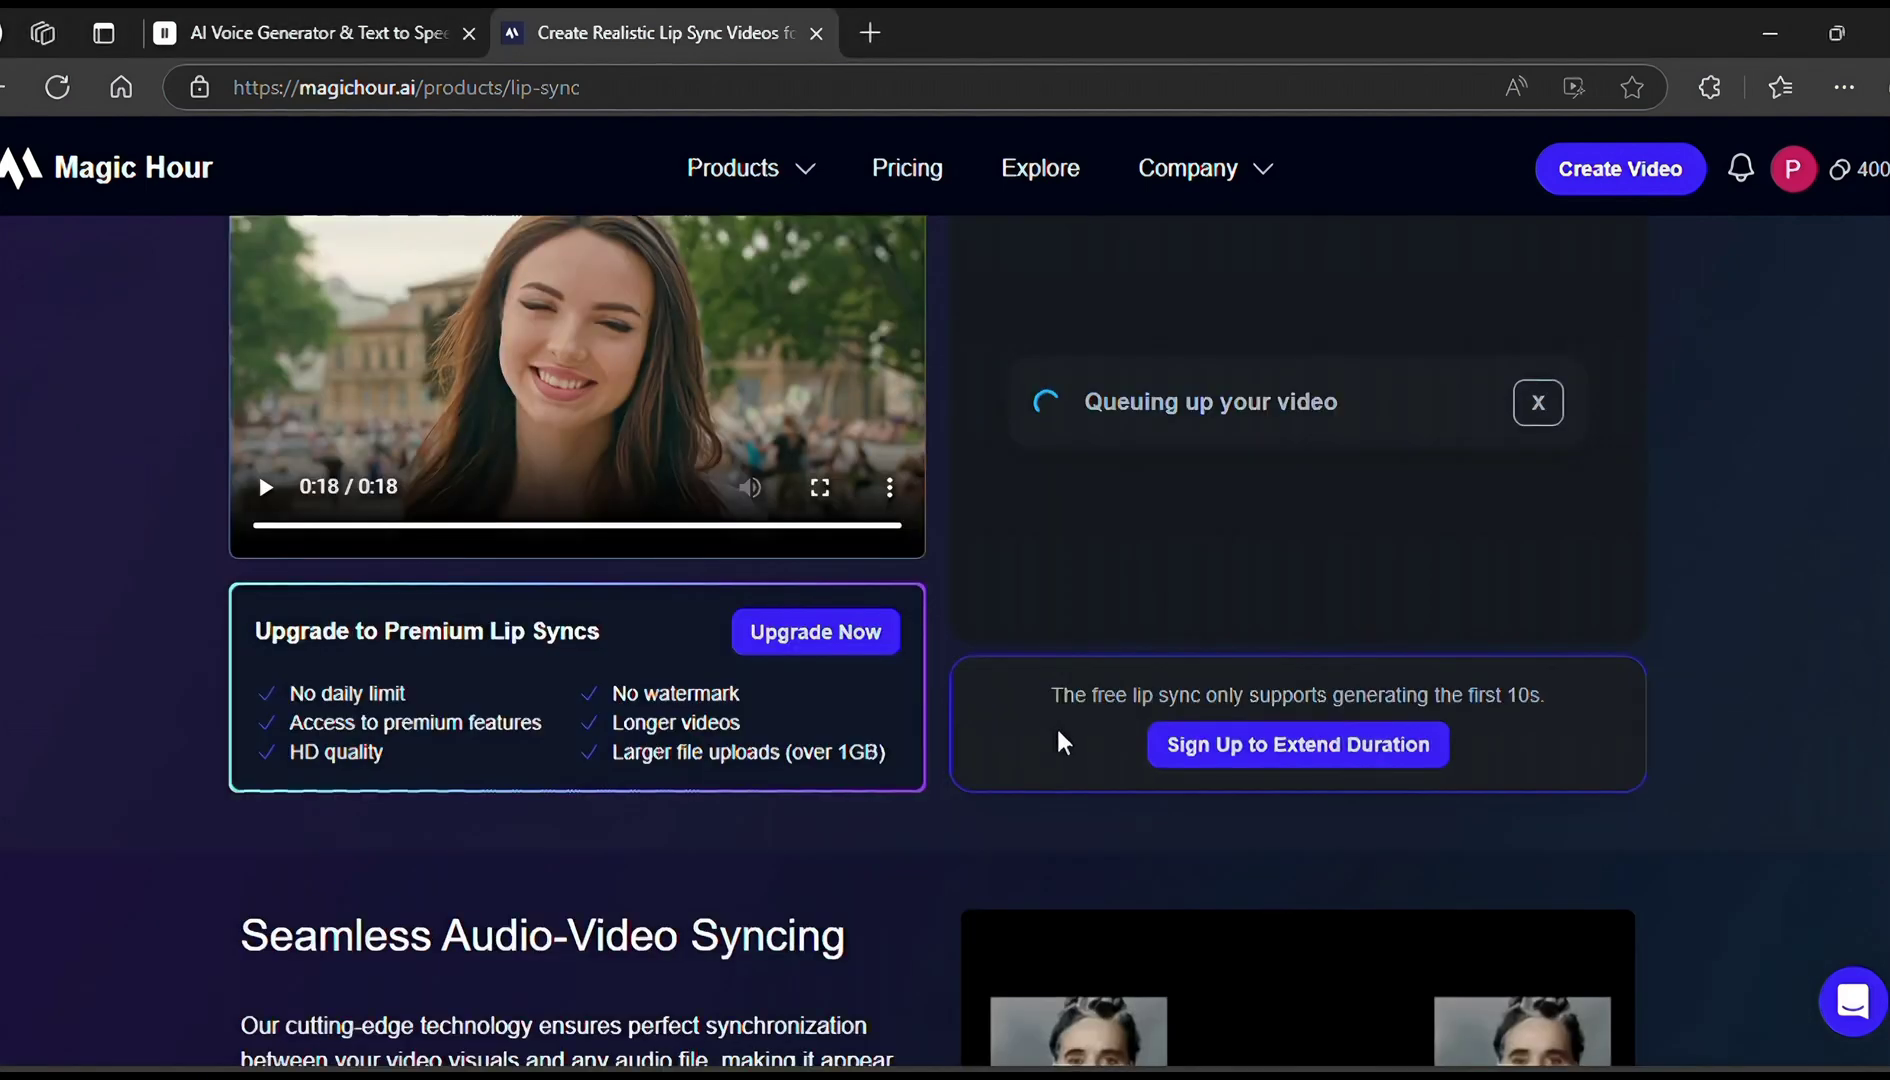